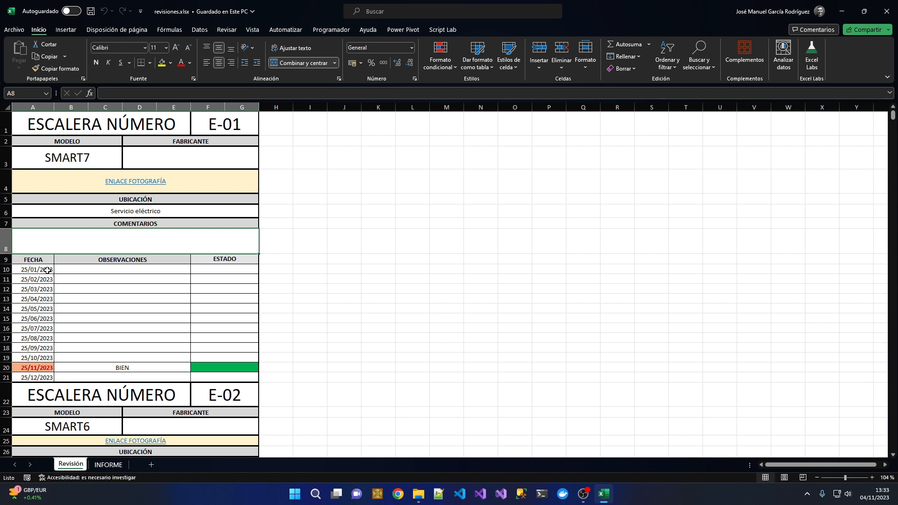
# - Set the observation for the 25/01/2023 inspection of ladder E-01 to BIEN
pyautogui.moveTo(47, 271); pyautogui.dragTo(36, 374)
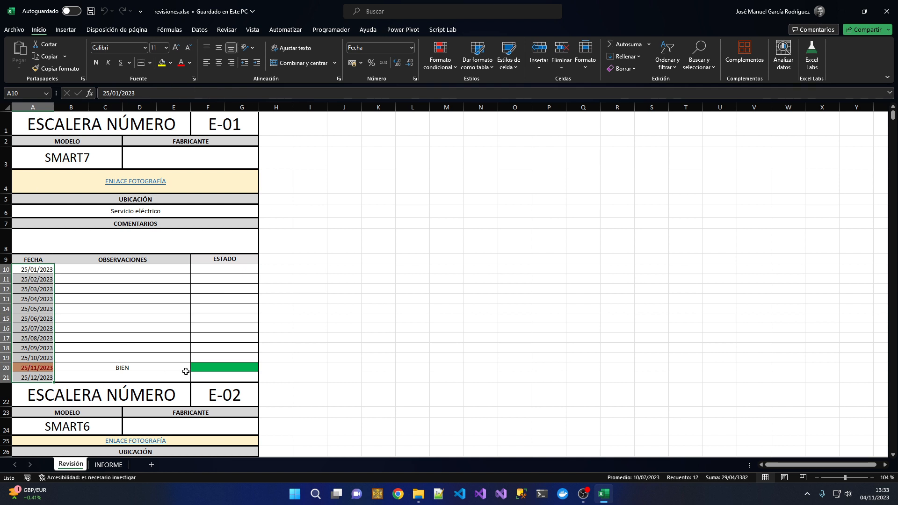
pyautogui.moveTo(20, 132); pyautogui.dragTo(202, 376)
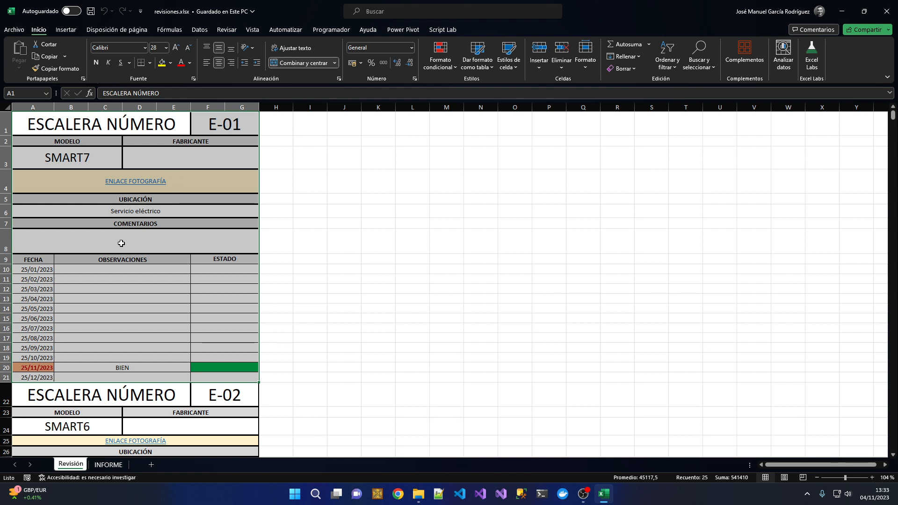
pyautogui.moveTo(124, 270); pyautogui.dragTo(122, 279)
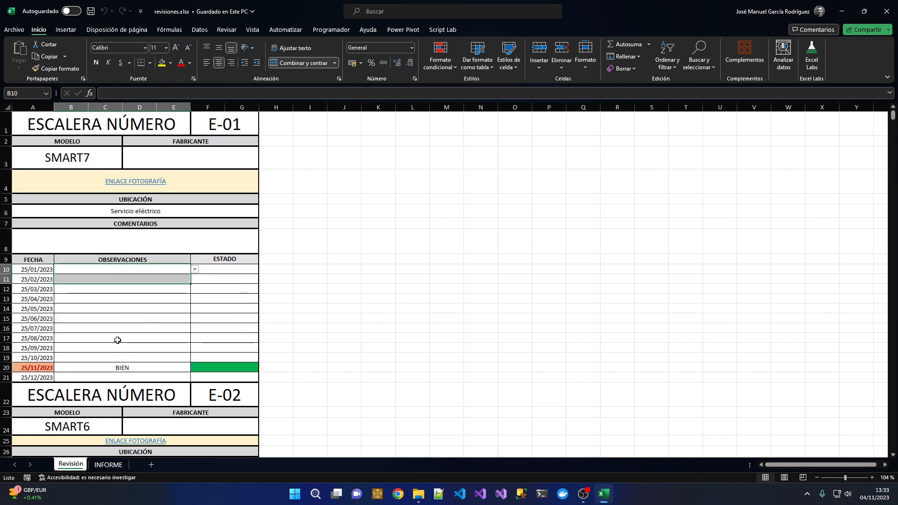
pyautogui.click(195, 270)
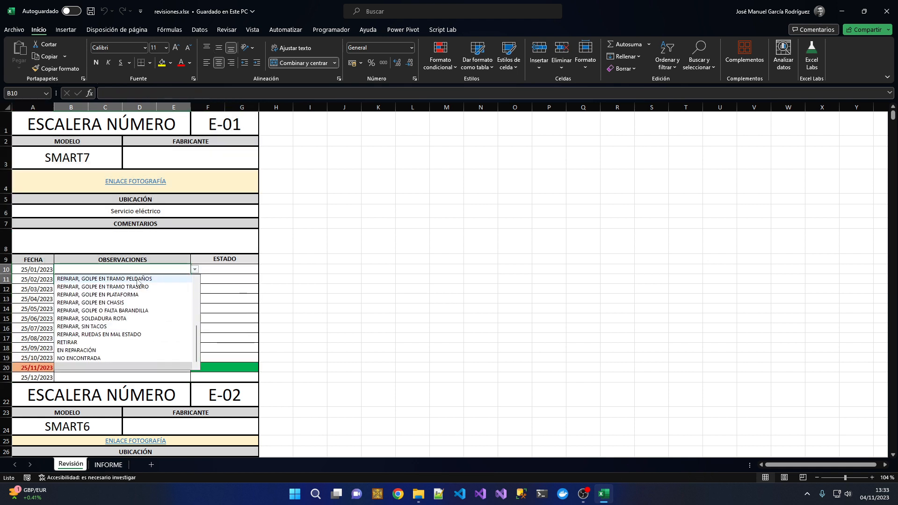
pyautogui.scroll(3, 138, 304)
pyautogui.scroll(-3, 142, 315)
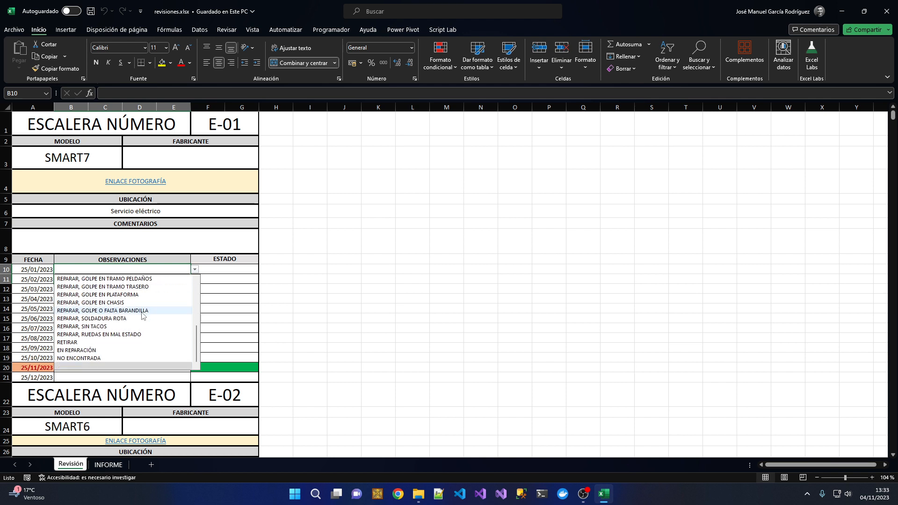
pyautogui.scroll(5, 142, 315)
pyautogui.click(120, 278)
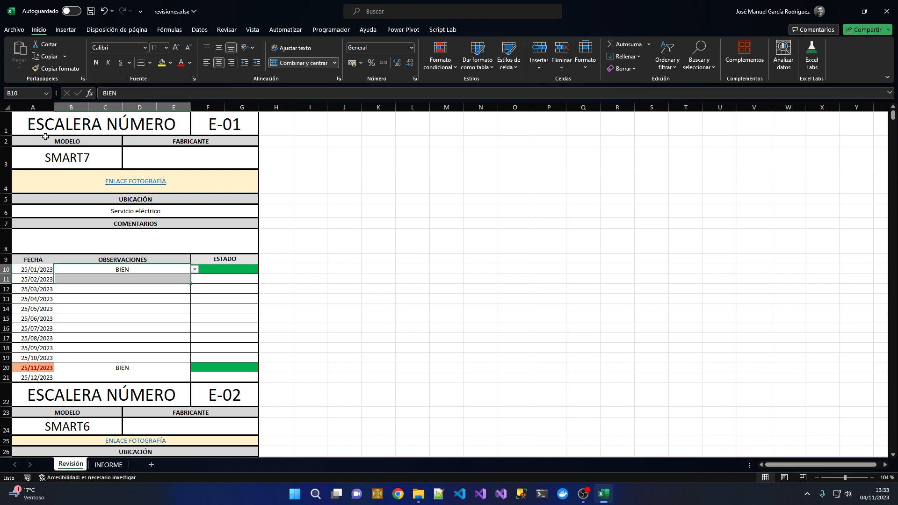
# - Compare the E-01 and E-02 ladder blocks on the Revisión sheet with the inspection rows on the INFORME sheet
pyautogui.moveTo(28, 117); pyautogui.dragTo(203, 374)
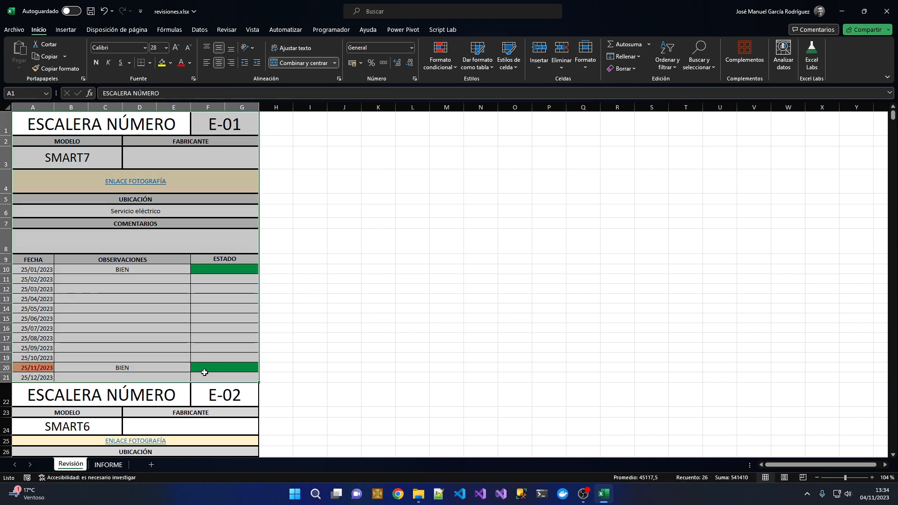
pyautogui.scroll(-3, 241, 324)
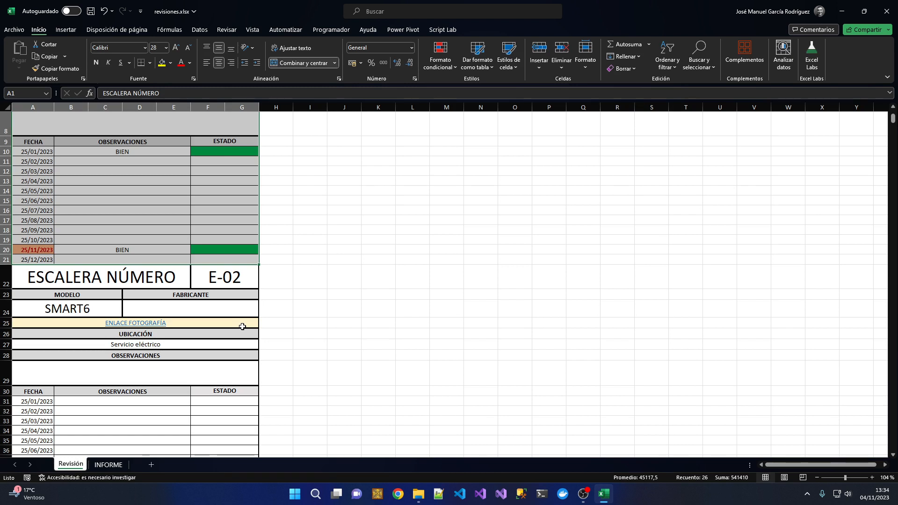
pyautogui.scroll(-2, 242, 326)
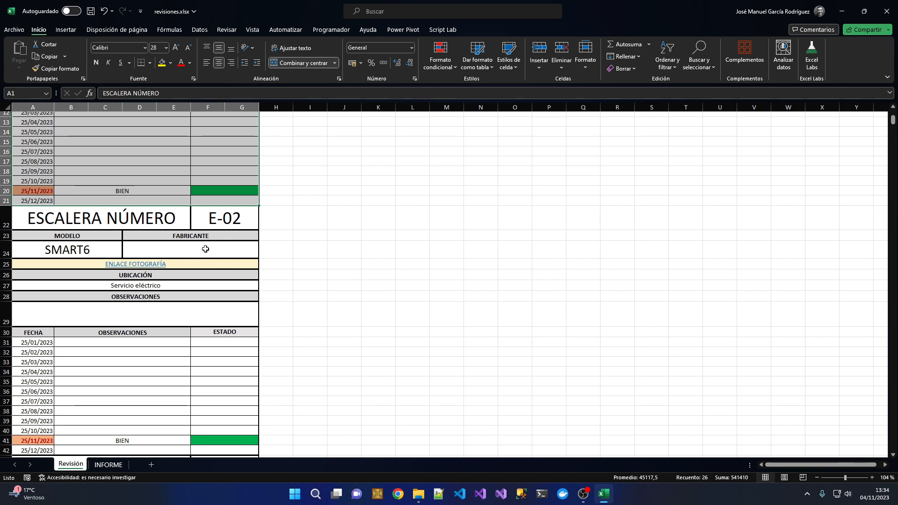
pyautogui.scroll(-1, 206, 249)
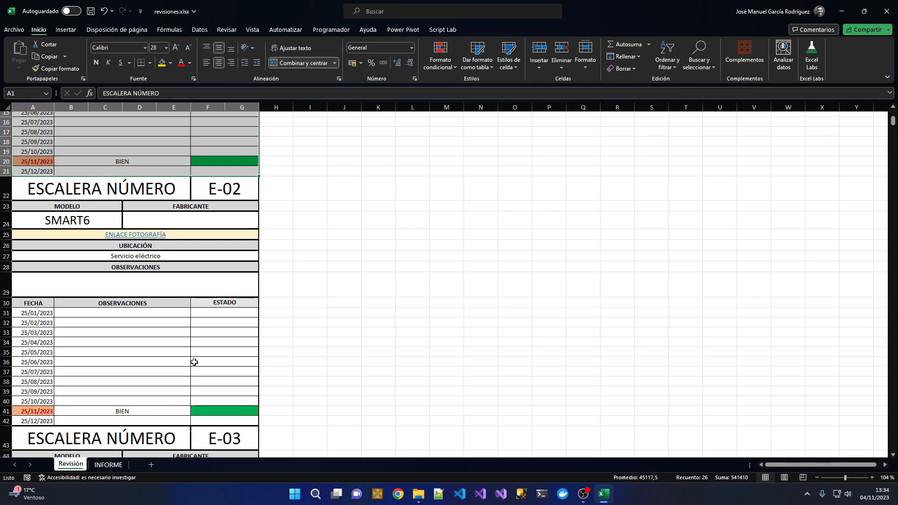
pyautogui.click(108, 465)
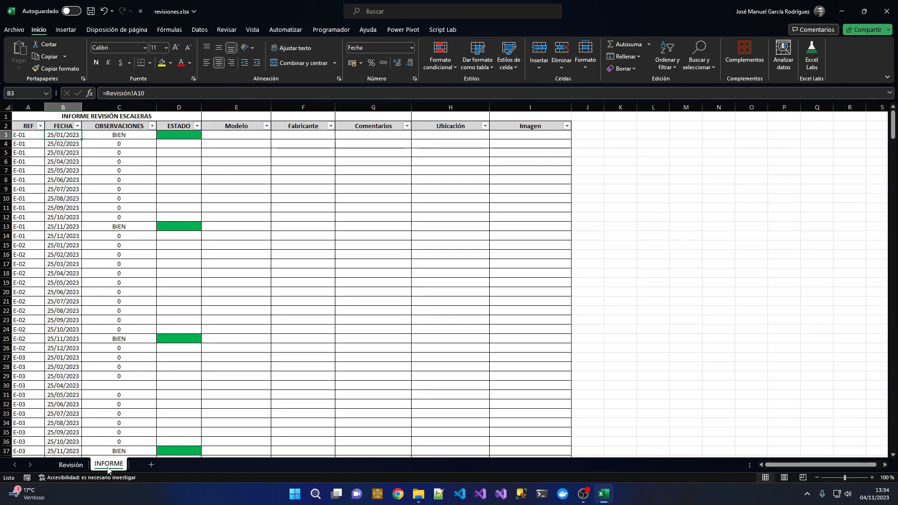
pyautogui.click(70, 465)
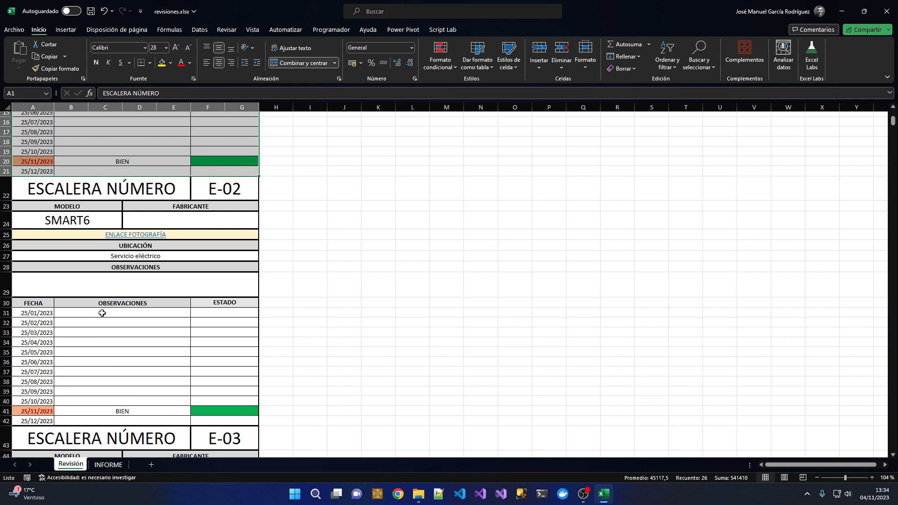
pyautogui.scroll(5, 102, 312)
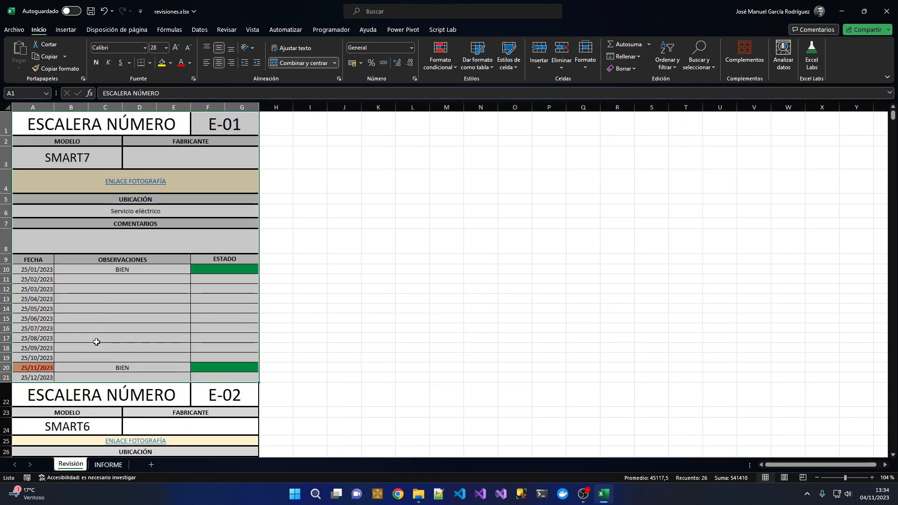
pyautogui.click(103, 466)
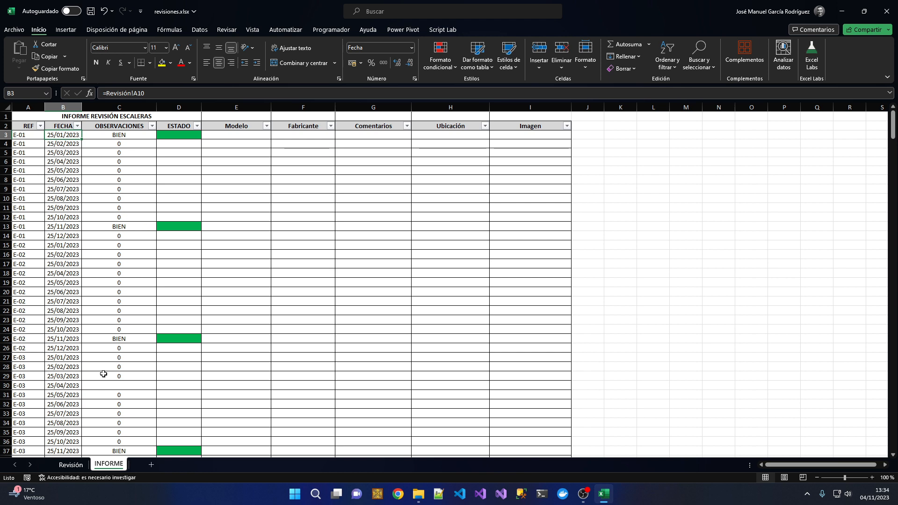
pyautogui.click(71, 463)
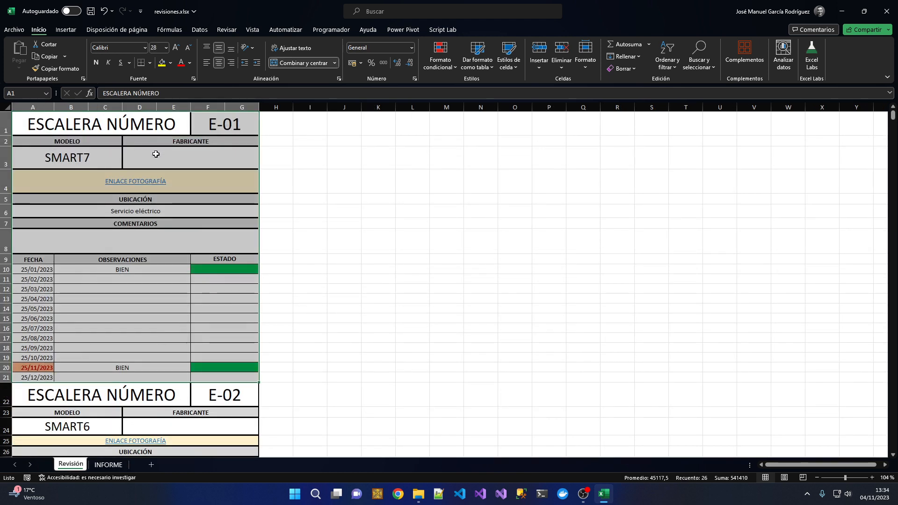
pyautogui.click(42, 269)
pyautogui.click(108, 465)
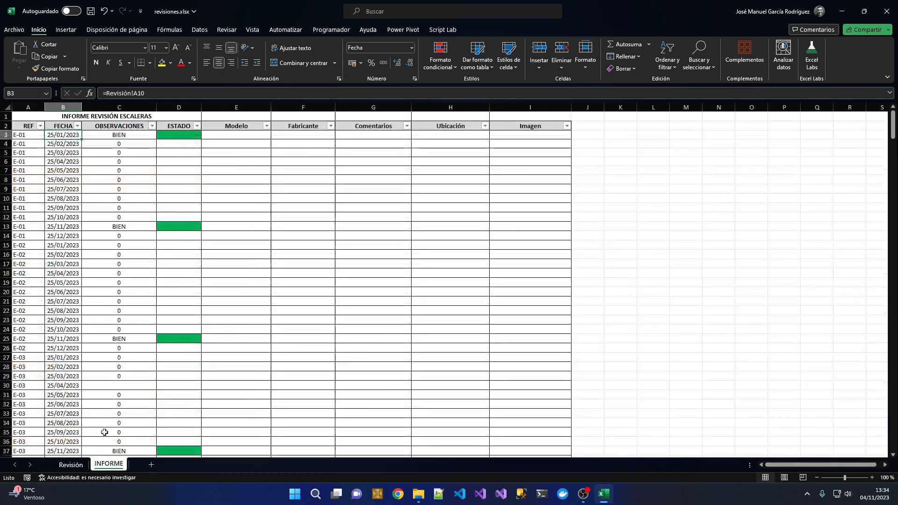
pyautogui.click(71, 465)
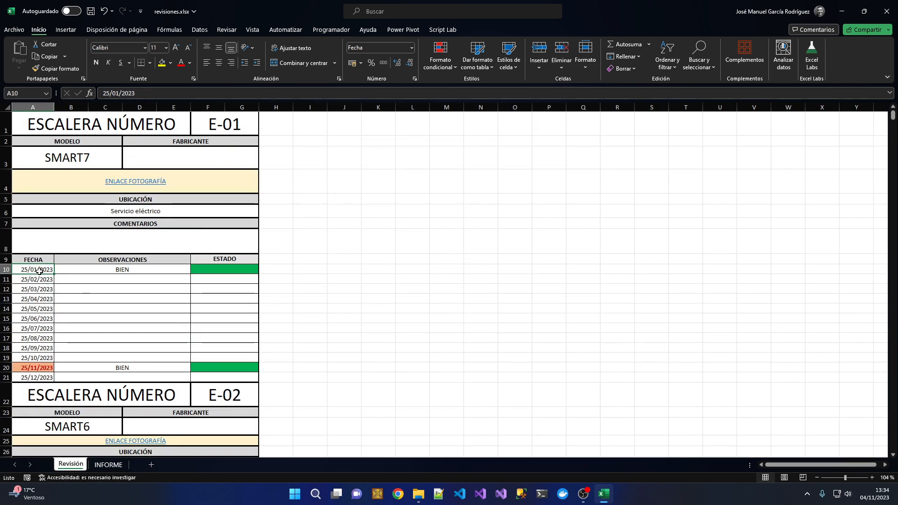
# - Examine the date rows and heading rows 22 to 30 to see how the ladder block repeats from E-01 to E-03
pyautogui.click(44, 378)
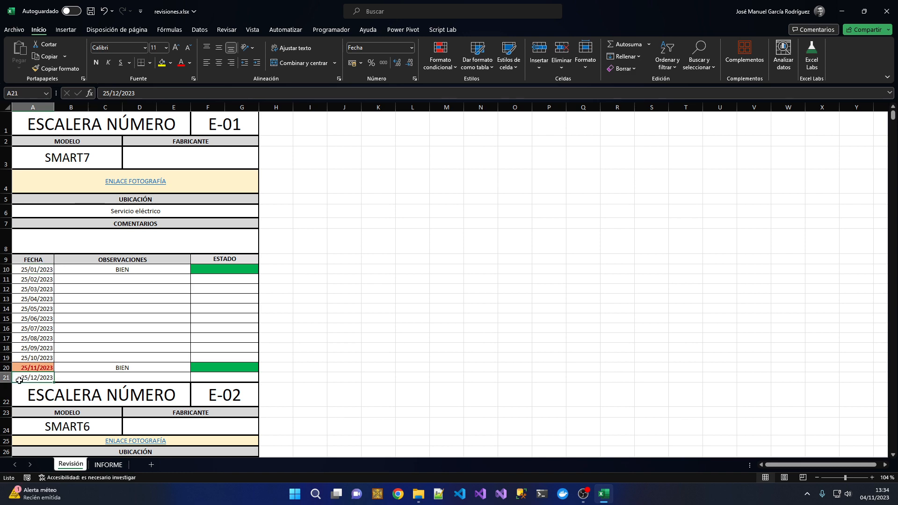
pyautogui.scroll(-4, 37, 370)
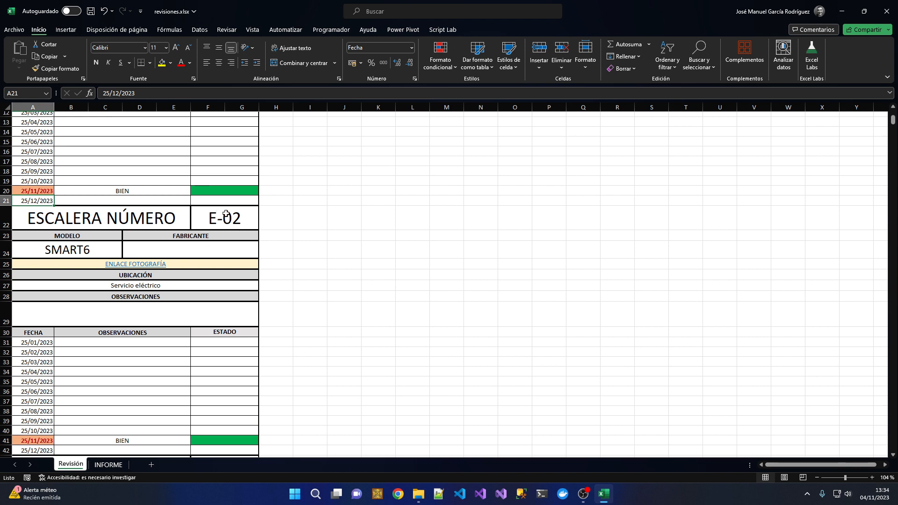
pyautogui.click(38, 342)
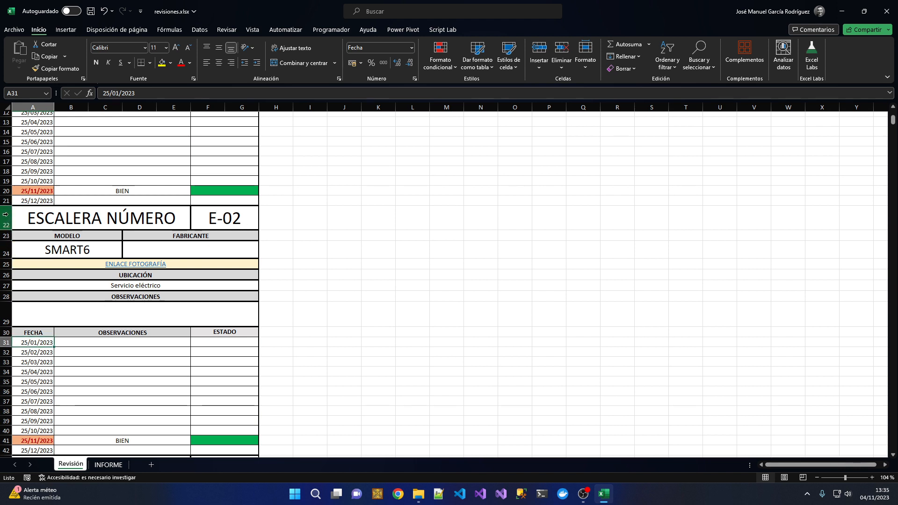
pyautogui.moveTo(7, 218); pyautogui.dragTo(12, 327)
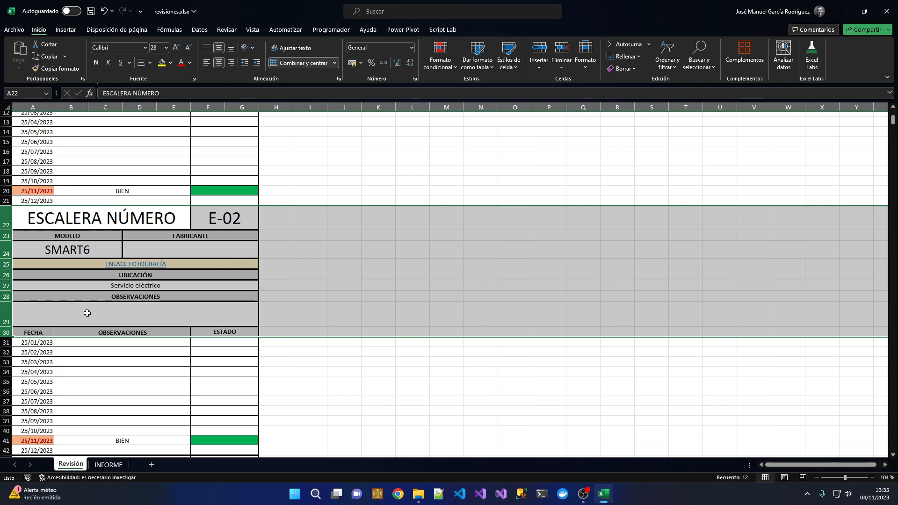
pyautogui.scroll(4, 87, 313)
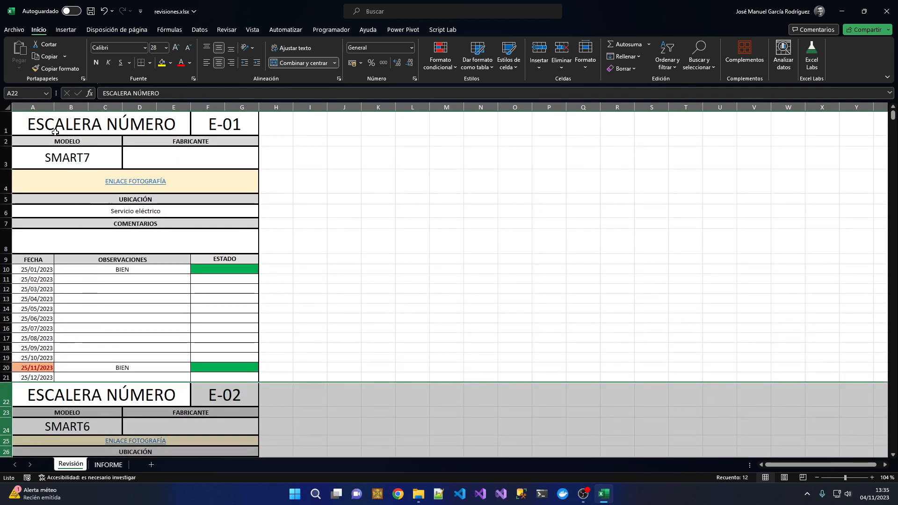
pyautogui.moveTo(55, 131); pyautogui.dragTo(220, 374)
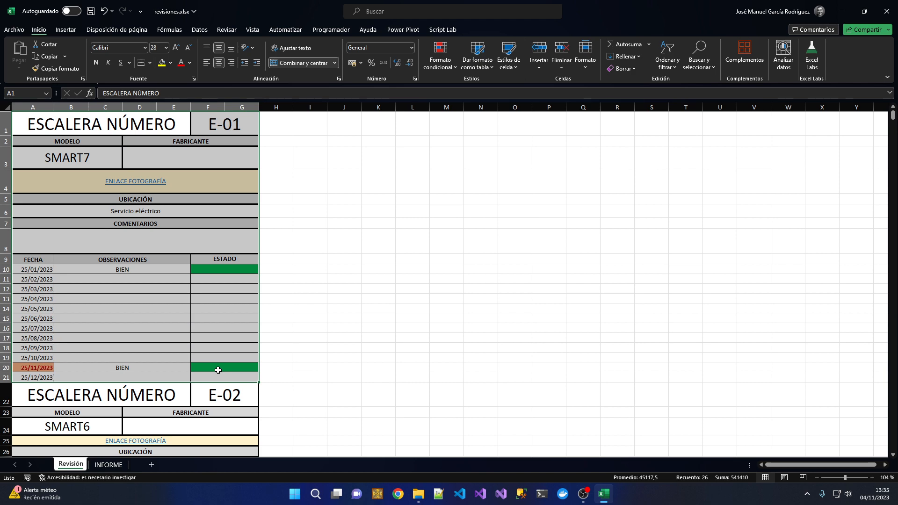
pyautogui.scroll(-13, 293, 358)
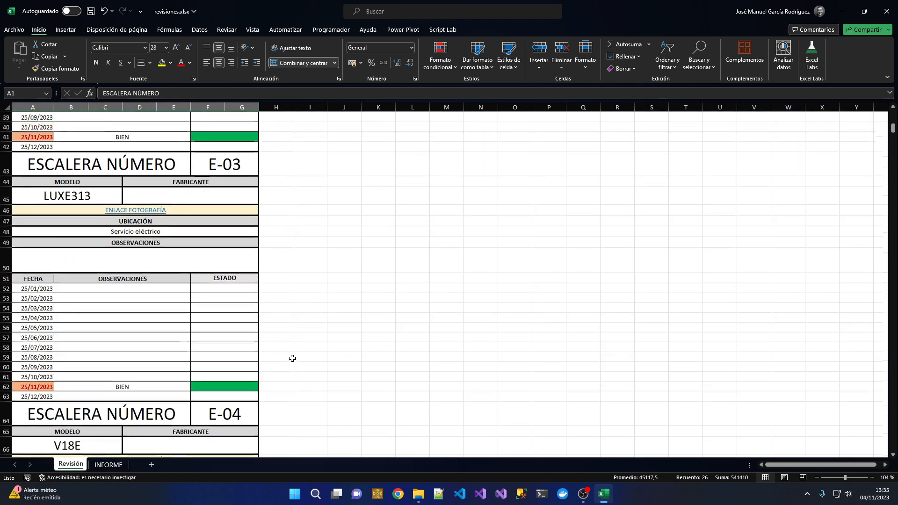
pyautogui.scroll(13, 293, 358)
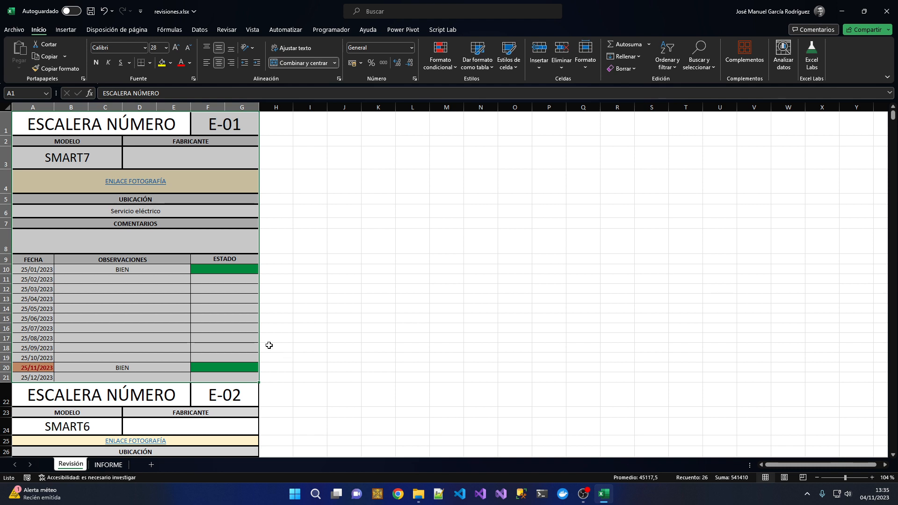
# - Examine the model cells of ladders E-01, E-02 and E-03, plus the manufacturer, photo link and location cells of E-02
pyautogui.click(67, 165)
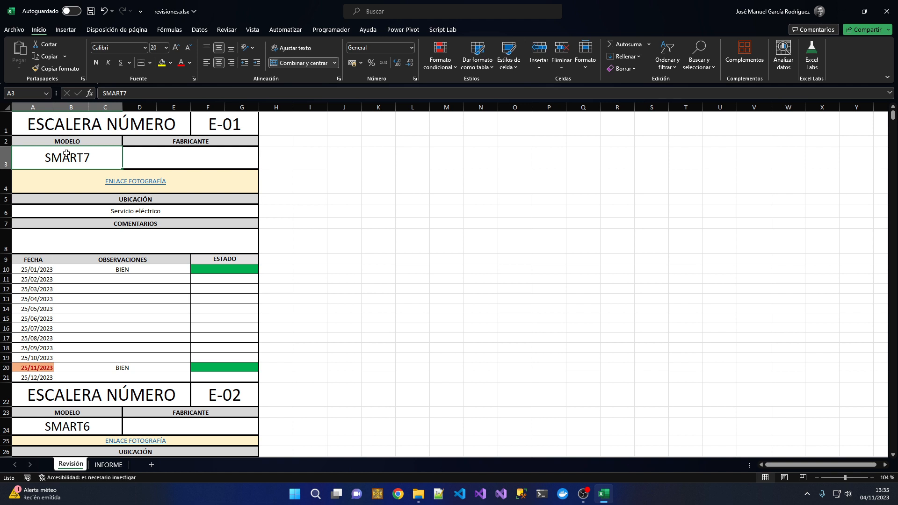
pyautogui.scroll(-3, 66, 155)
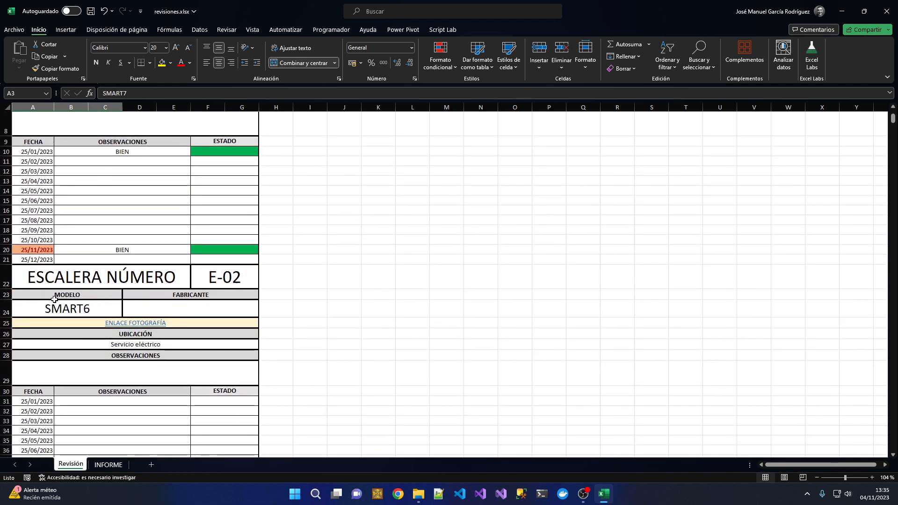
pyautogui.click(74, 307)
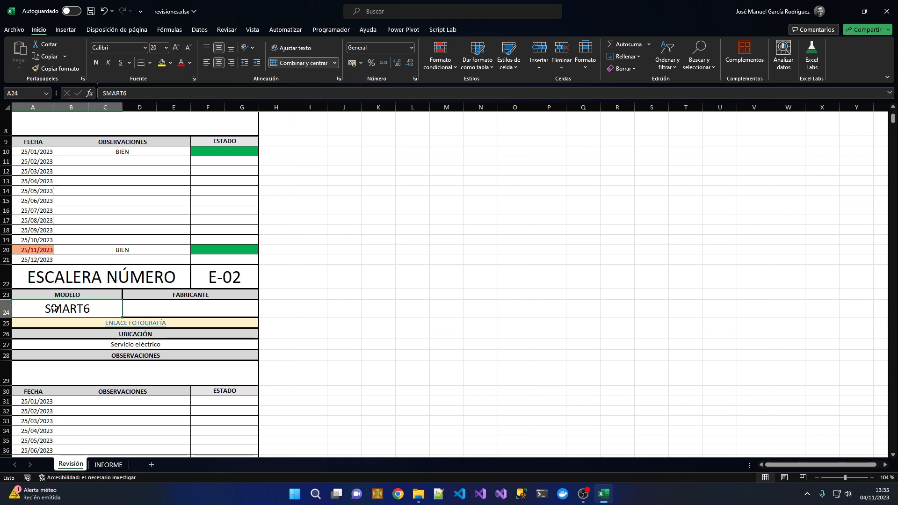
pyautogui.scroll(3, 54, 306)
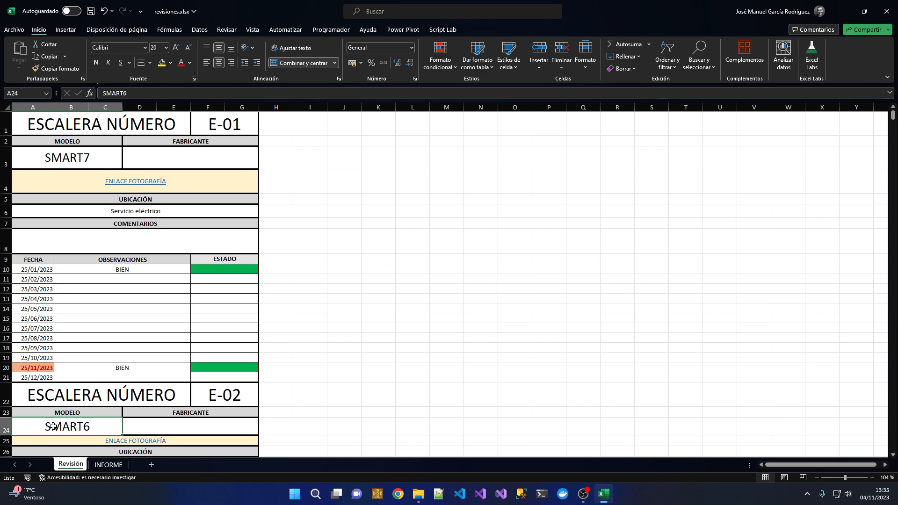
pyautogui.scroll(-8, 53, 426)
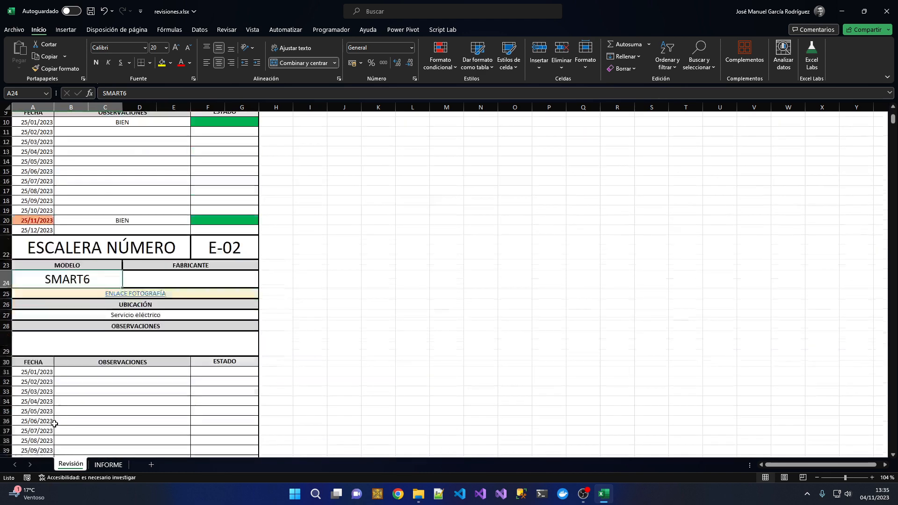
pyautogui.click(87, 352)
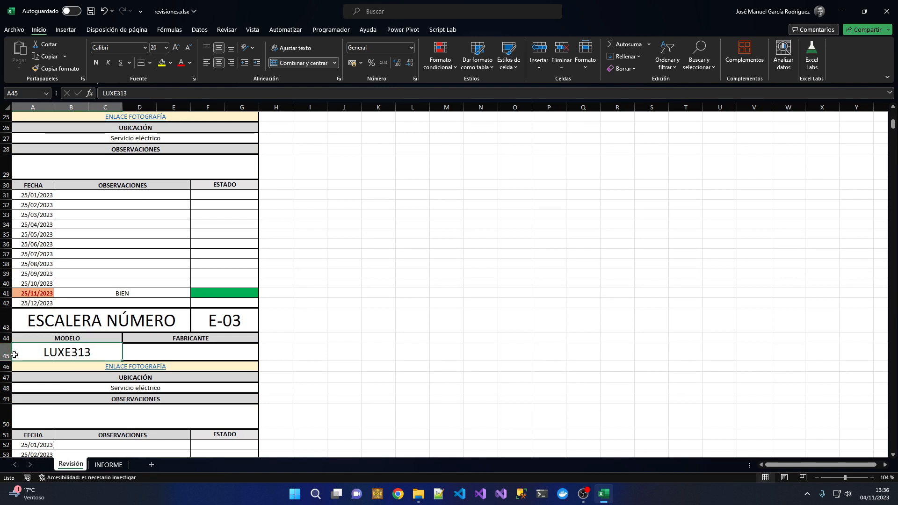
pyautogui.scroll(4, 66, 354)
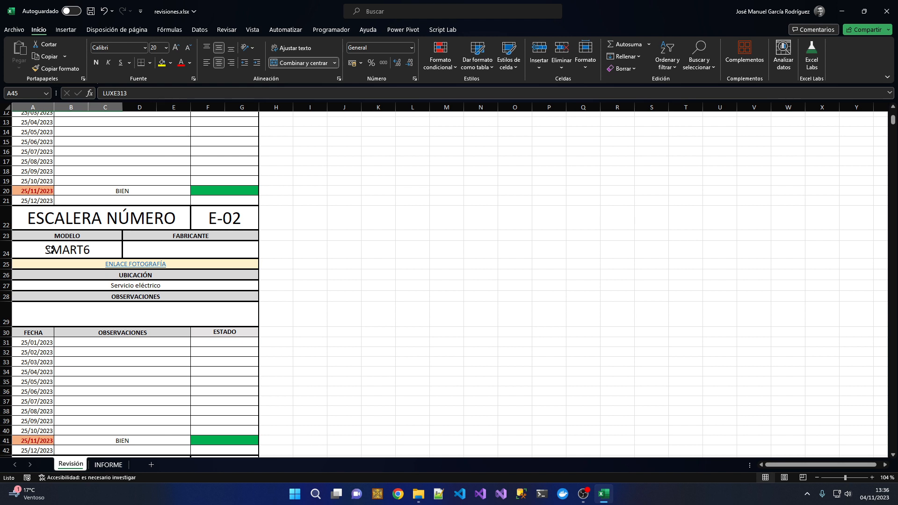
pyautogui.click(133, 247)
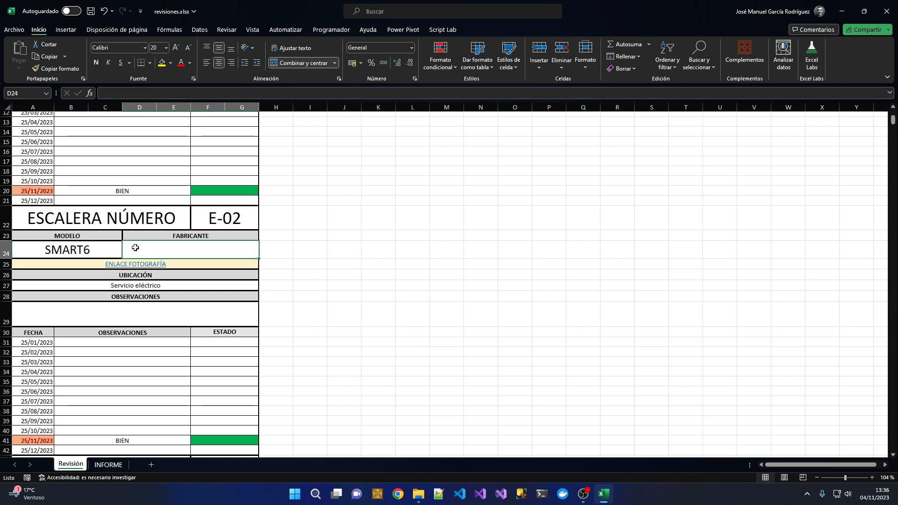
pyautogui.click(176, 262)
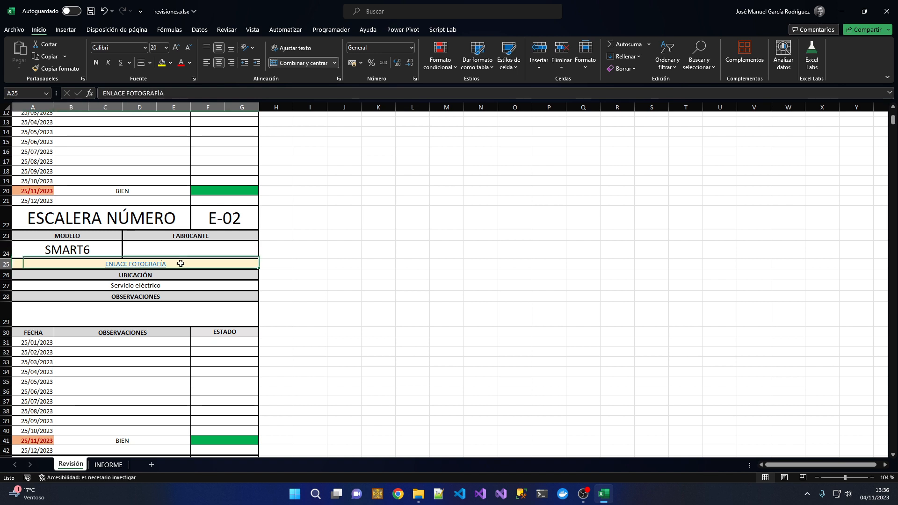
pyautogui.click(159, 285)
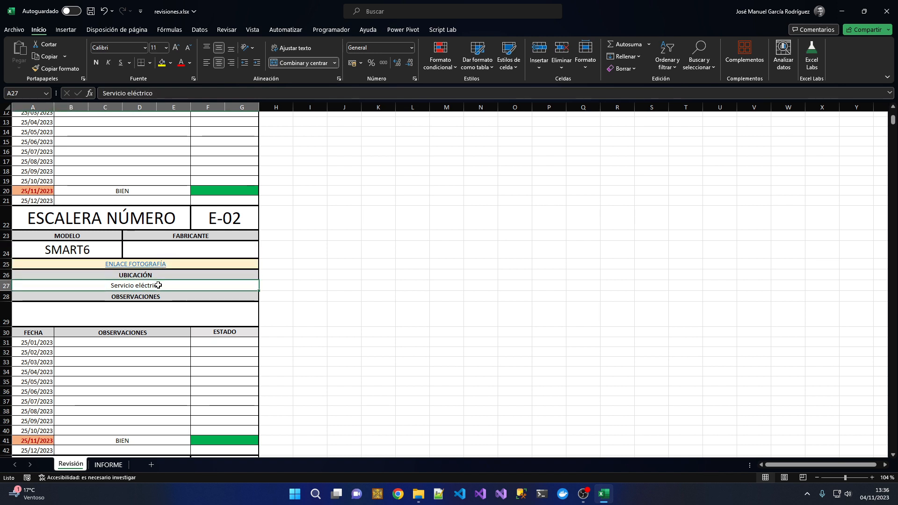
# - Examine the INFORME sheet's filled columns, the twelve E-01 date rows, the empty Modelo cell and the first E-02 row
pyautogui.click(108, 465)
pyautogui.moveTo(236, 107); pyautogui.dragTo(542, 111)
pyautogui.moveTo(179, 107); pyautogui.dragTo(37, 96)
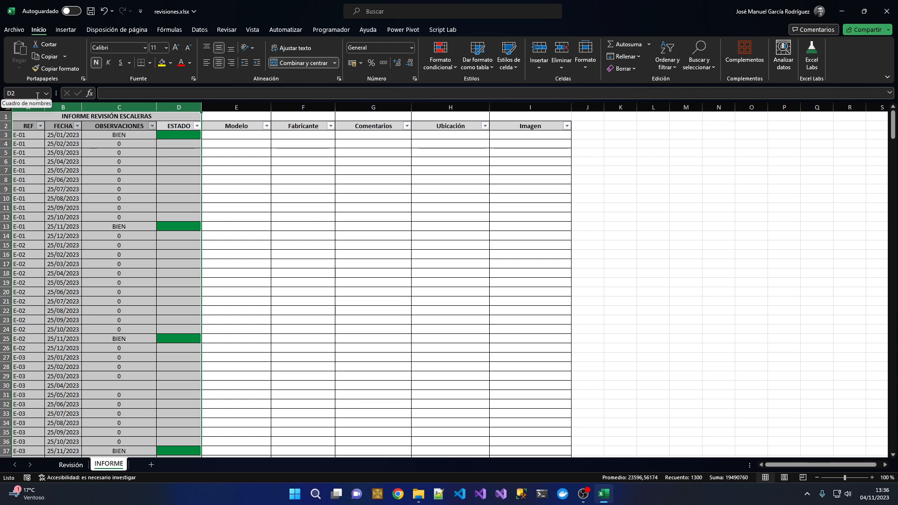
pyautogui.click(246, 136)
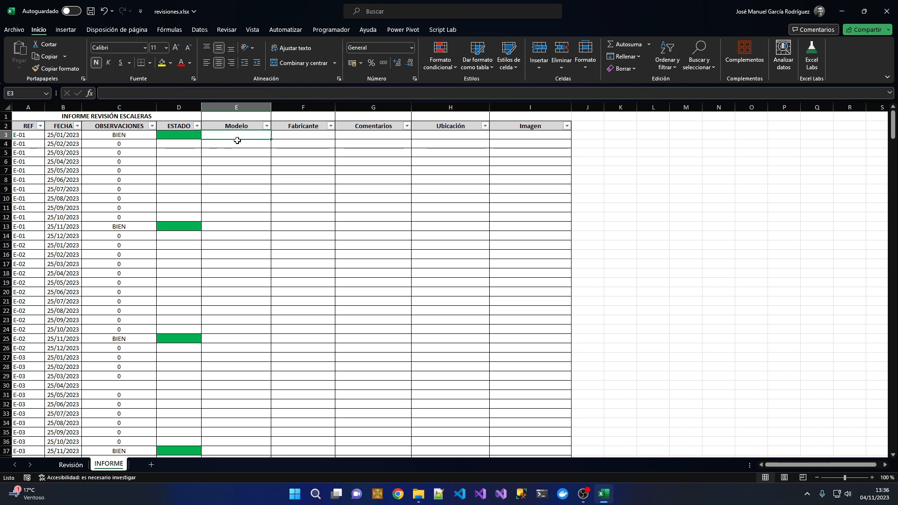
pyautogui.moveTo(55, 136); pyautogui.dragTo(63, 236)
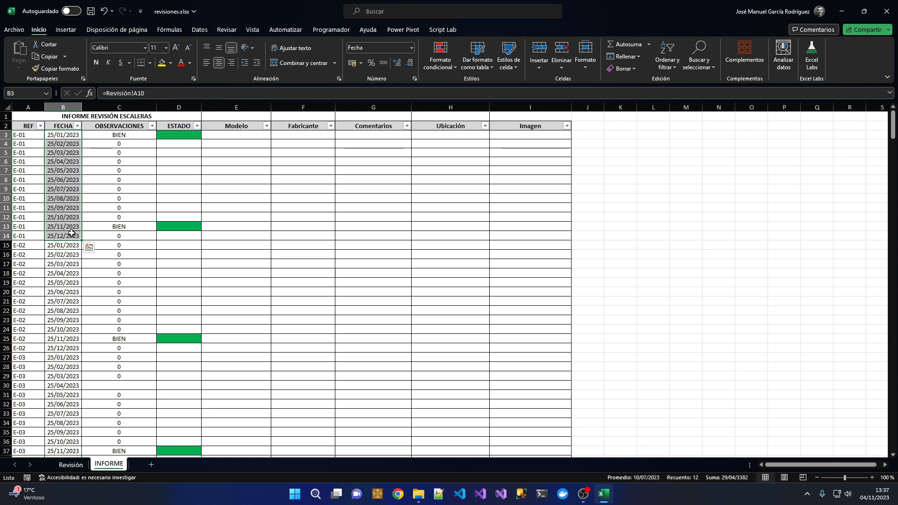
pyautogui.click(226, 138)
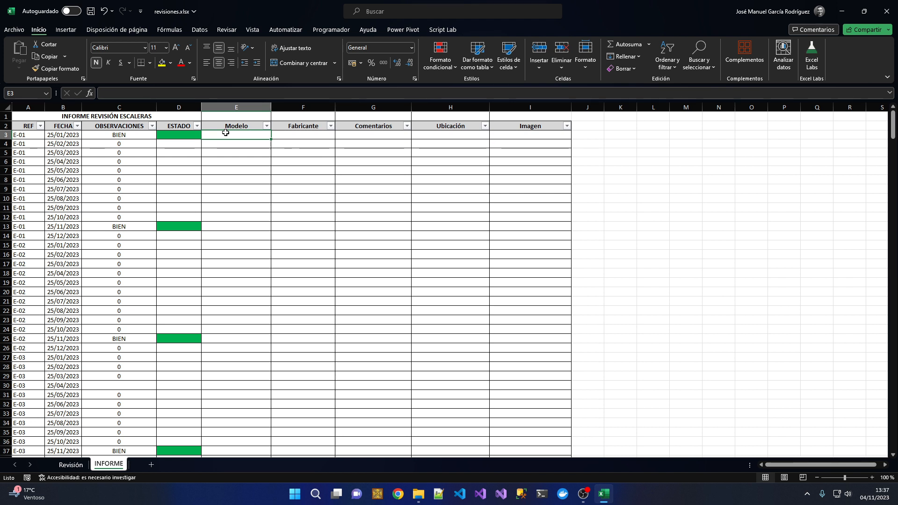
pyautogui.click(24, 246)
pyautogui.click(195, 242)
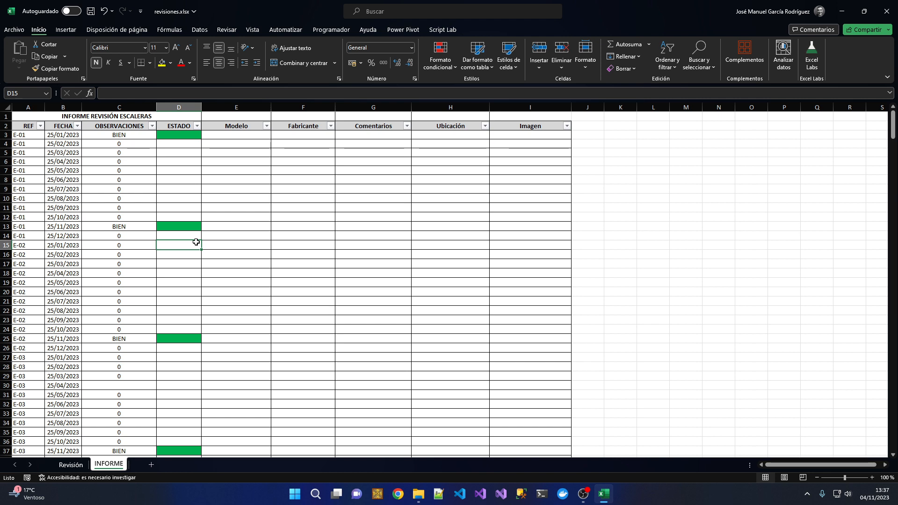
# - Compare the positions of the model cells A3 of ladder E-01 and A24 of ladder E-02 on the Revisión sheet
pyautogui.click(71, 464)
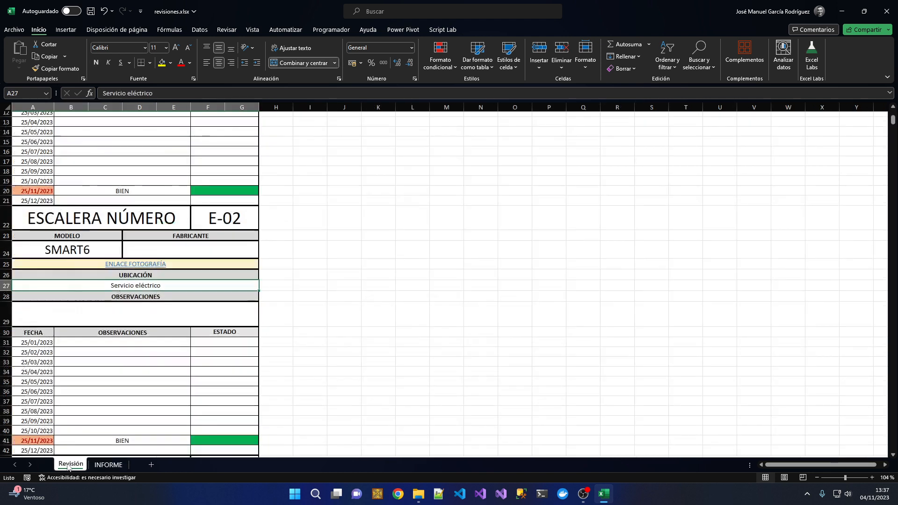
pyautogui.scroll(6, 59, 200)
pyautogui.click(32, 158)
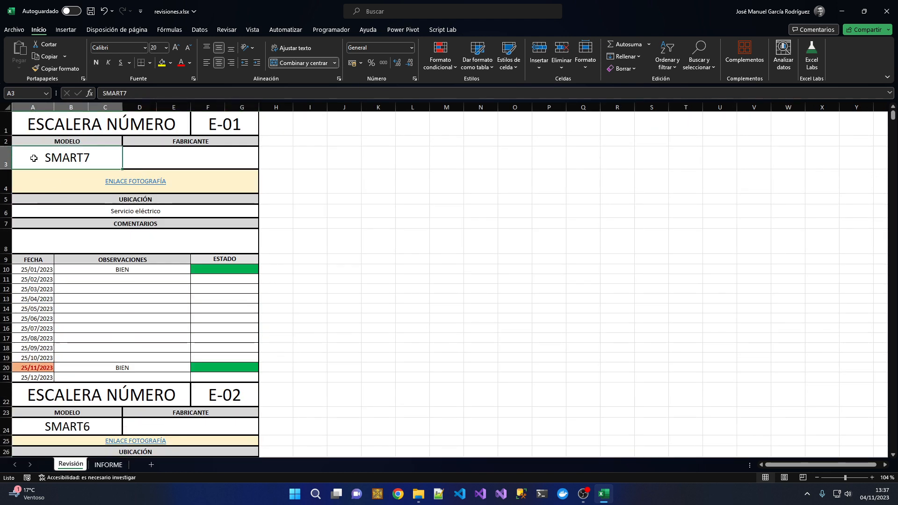
pyautogui.click(35, 433)
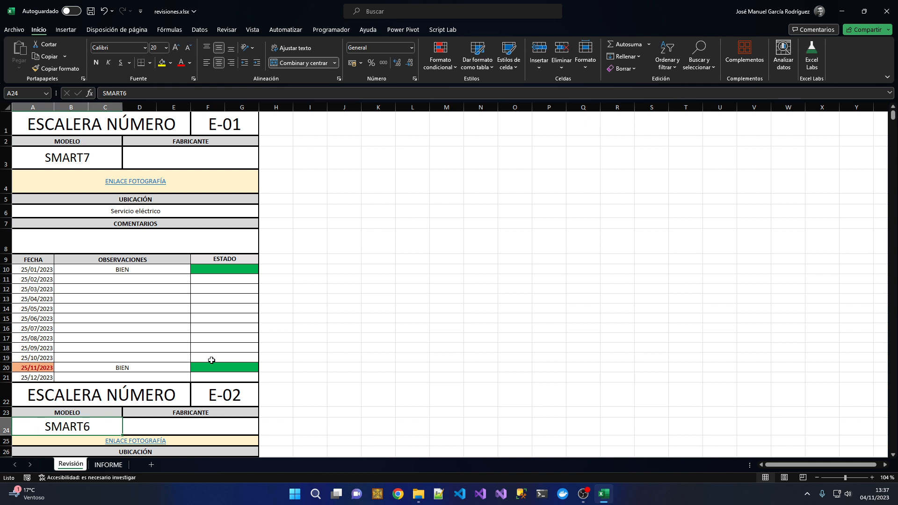
pyautogui.scroll(-2, 201, 363)
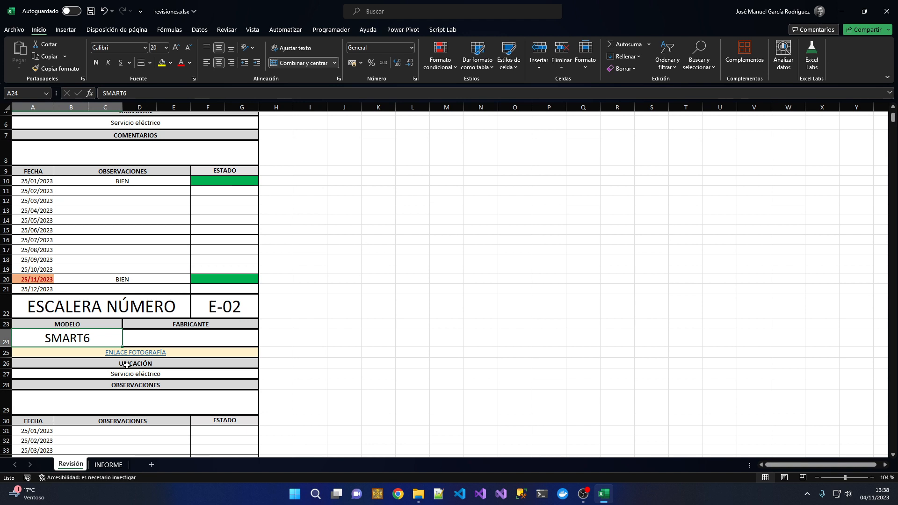
# - Examine the E-01 date rows on the INFORME sheet alongside the empty Modelo cells E3 to E14
pyautogui.click(121, 466)
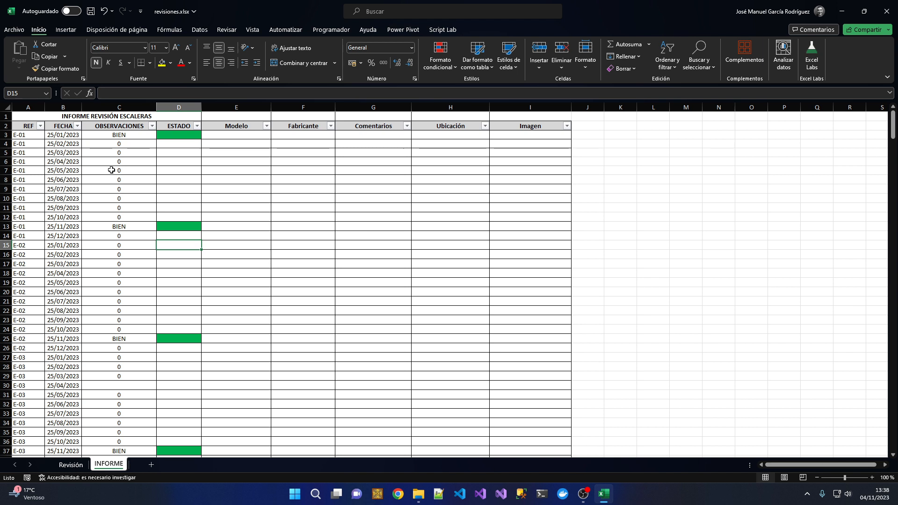
pyautogui.moveTo(65, 137); pyautogui.dragTo(61, 203)
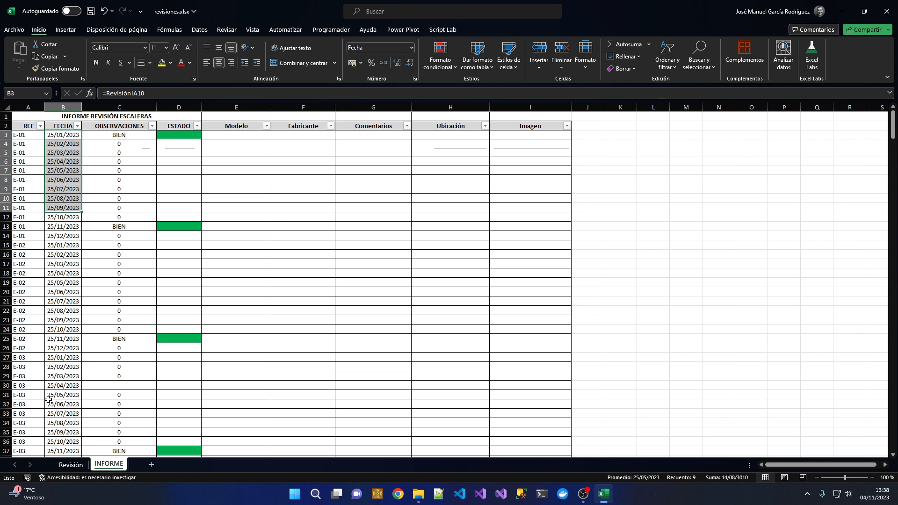
pyautogui.click(100, 207)
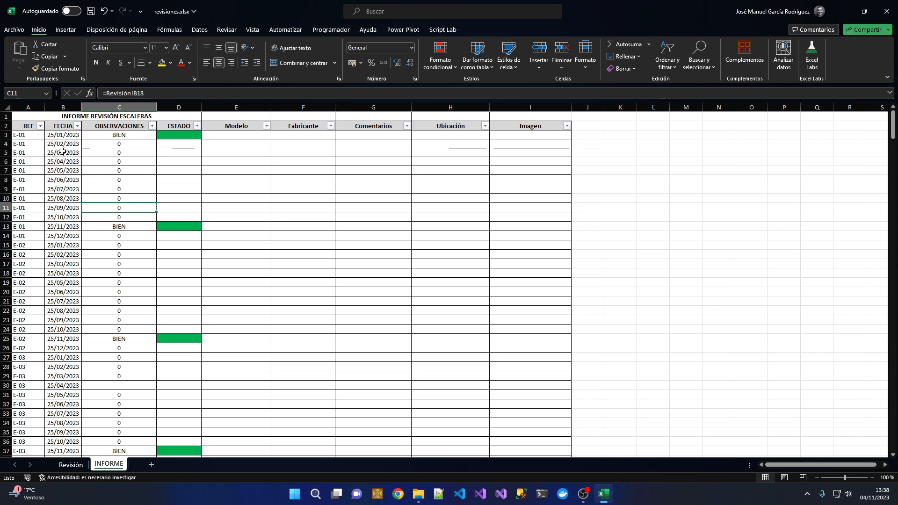
pyautogui.click(64, 135)
pyautogui.click(229, 136)
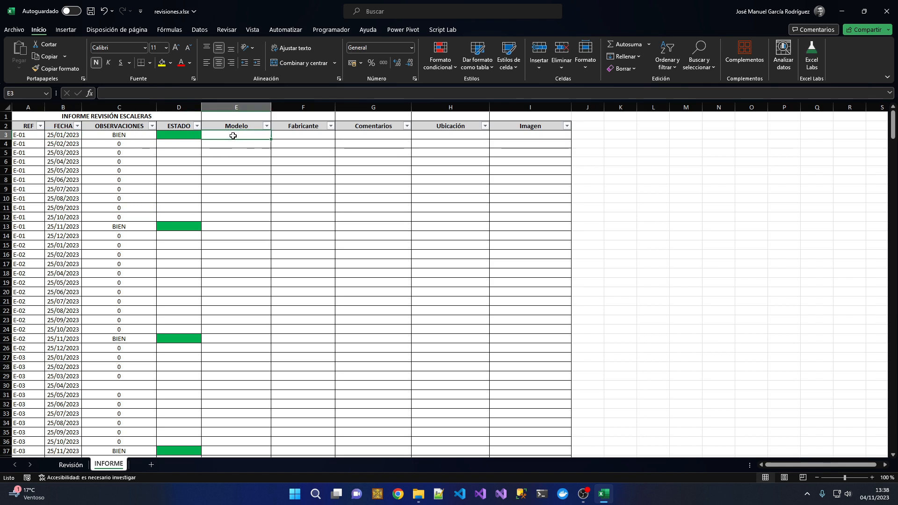
pyautogui.moveTo(233, 136)
pyautogui.mouseDown()
pyautogui.moveTo(217, 239)
pyautogui.moveTo(211, 156)
pyautogui.moveTo(220, 135)
pyautogui.mouseUp()
pyautogui.click(220, 234)
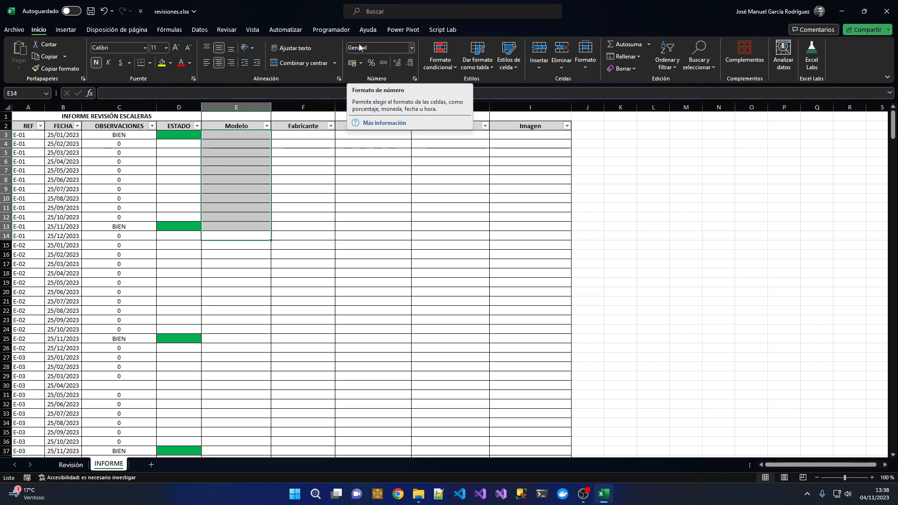
pyautogui.click(244, 136)
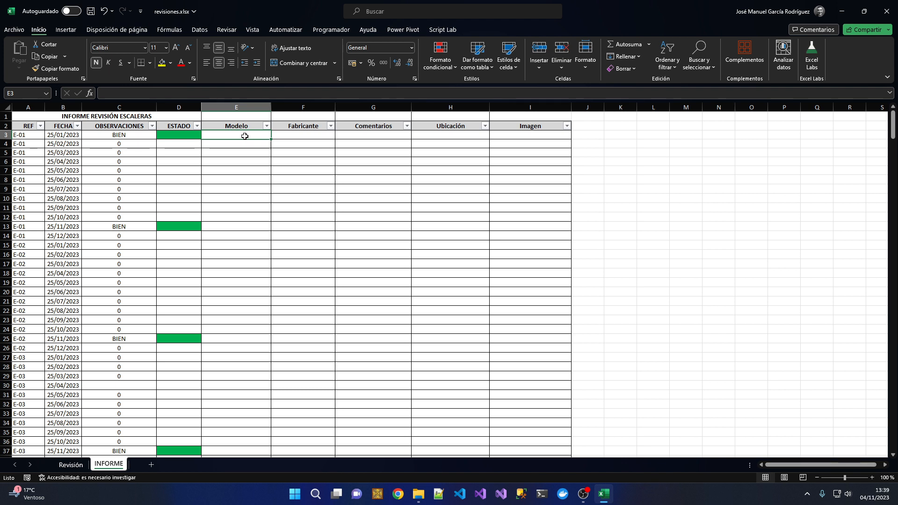
# - Insert a column before Modelo on the INFORME sheet, head it Serie, and widen it
pyautogui.click(239, 105)
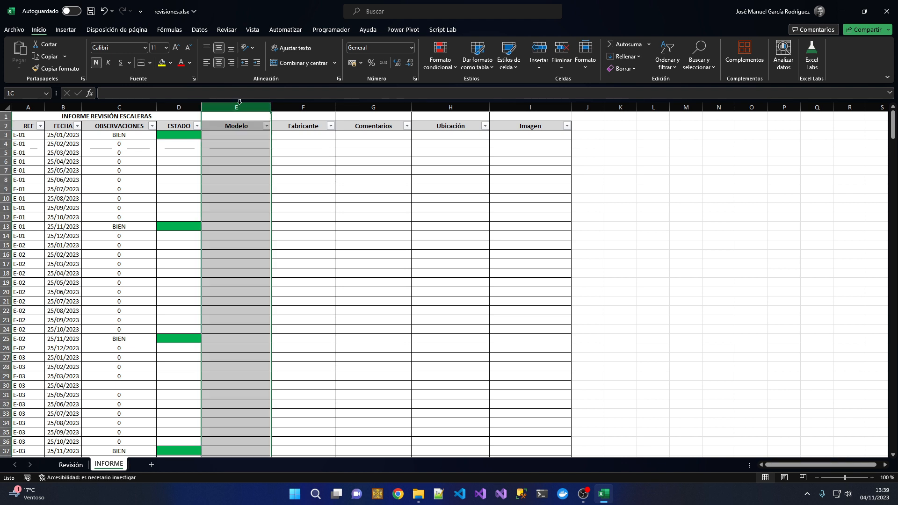
pyautogui.hotkey('ctrl', '+')
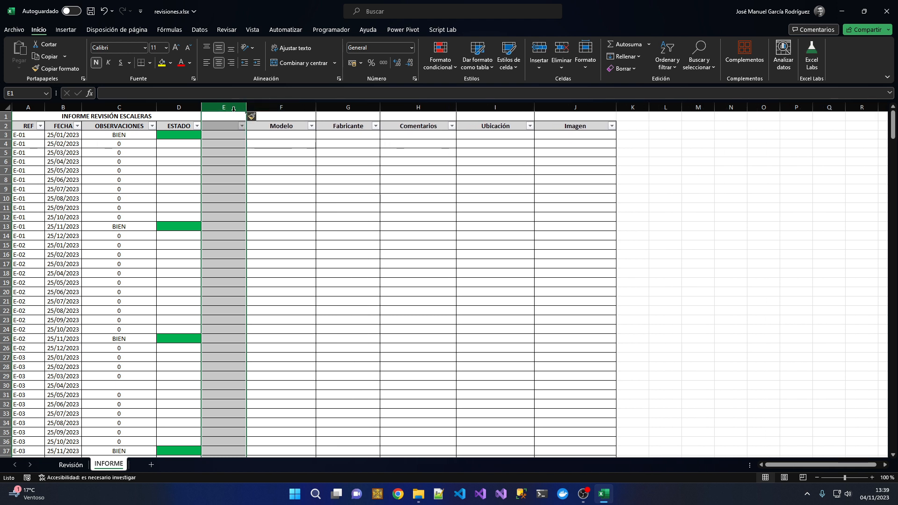
pyautogui.click(216, 126)
pyautogui.write('Serie')
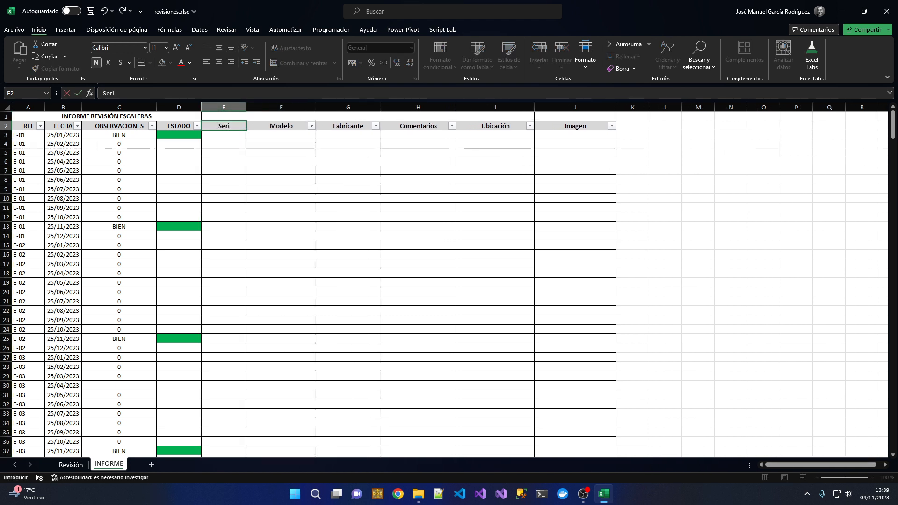
pyautogui.press('Return')
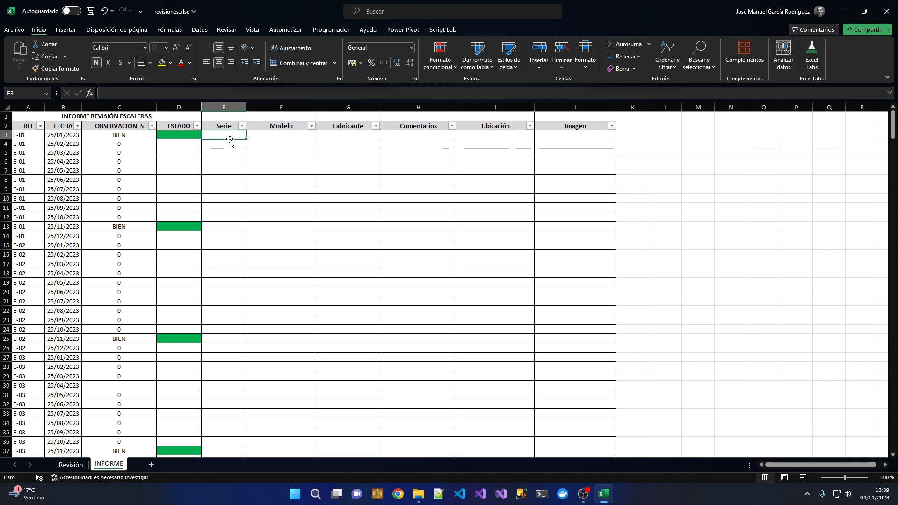
pyautogui.moveTo(246, 107); pyautogui.dragTo(273, 107)
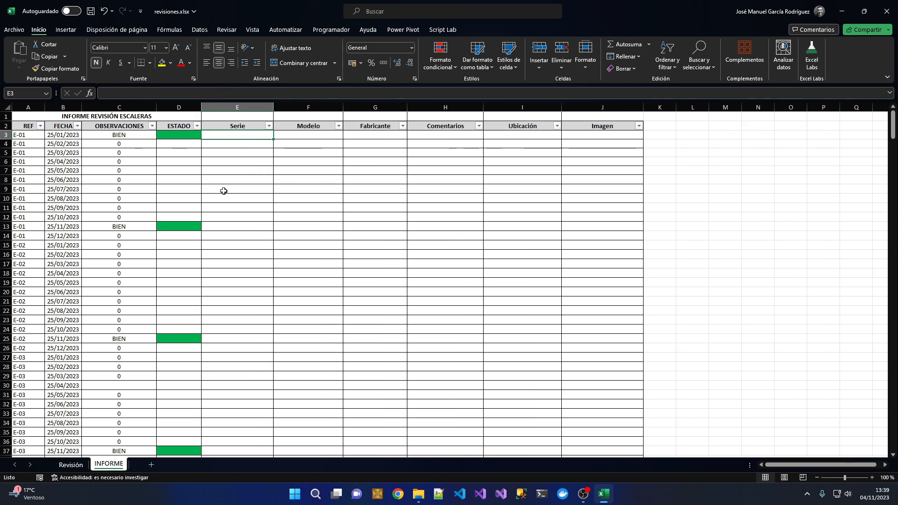
# - Check the last filled REF row and the two heading rows to determine how many data rows INFORME has
pyautogui.click(24, 136)
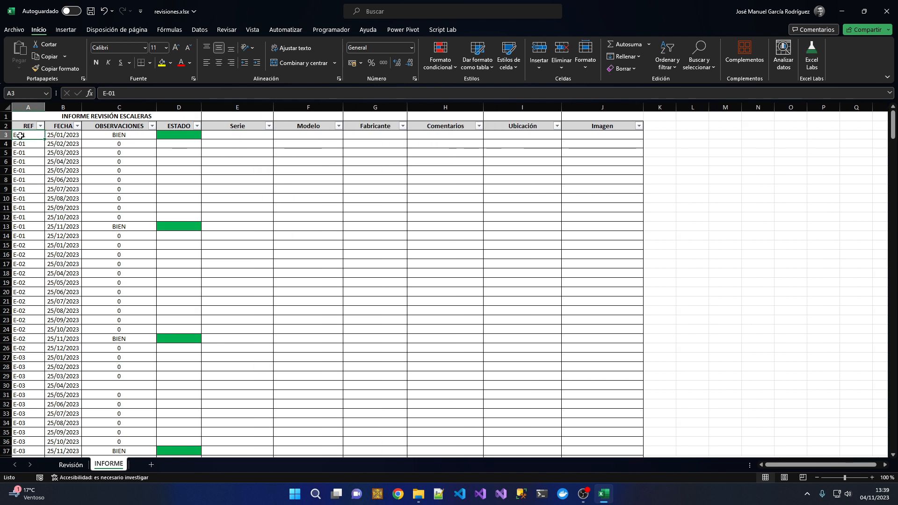
pyautogui.hotkey('ctrl', 'Down')
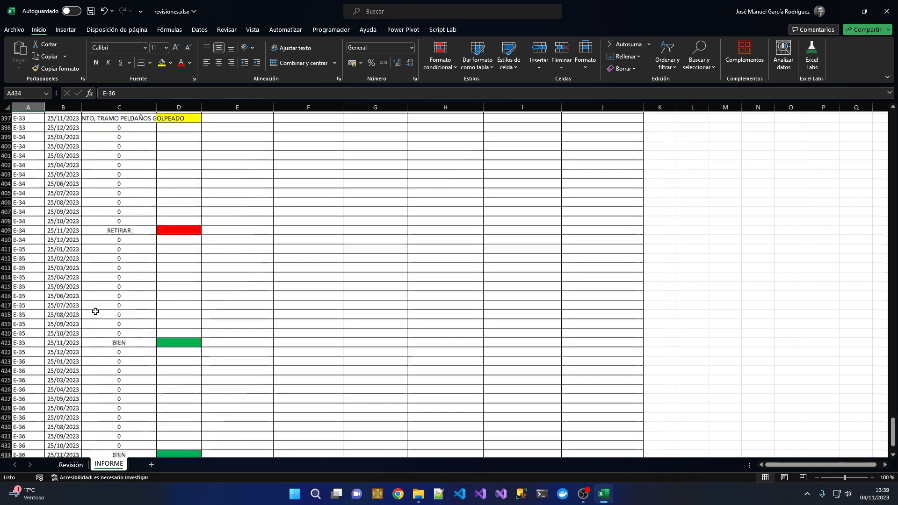
pyautogui.hotkey('ctrl', 'Home')
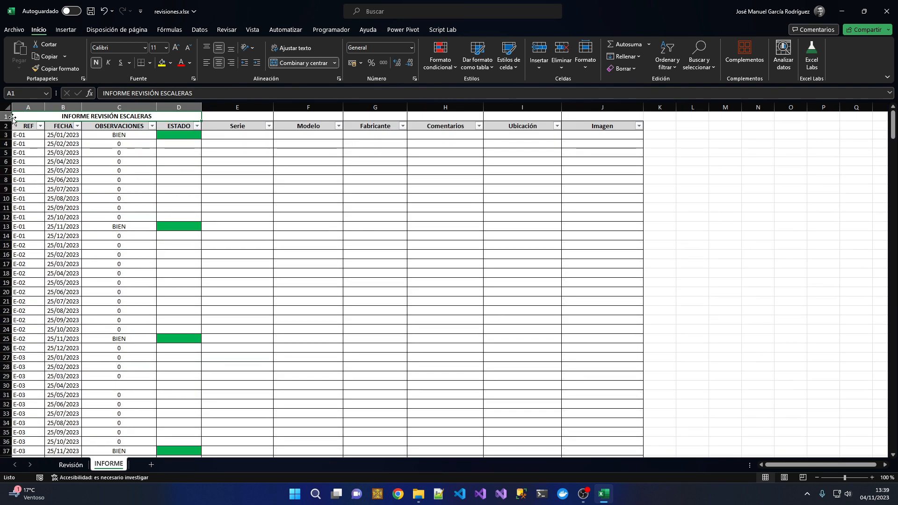
pyautogui.click(4, 126)
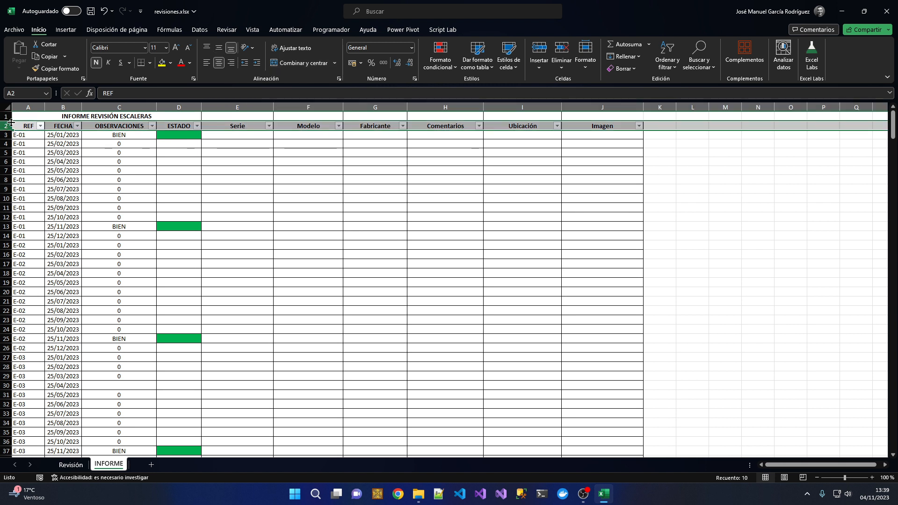
pyautogui.click(3, 116)
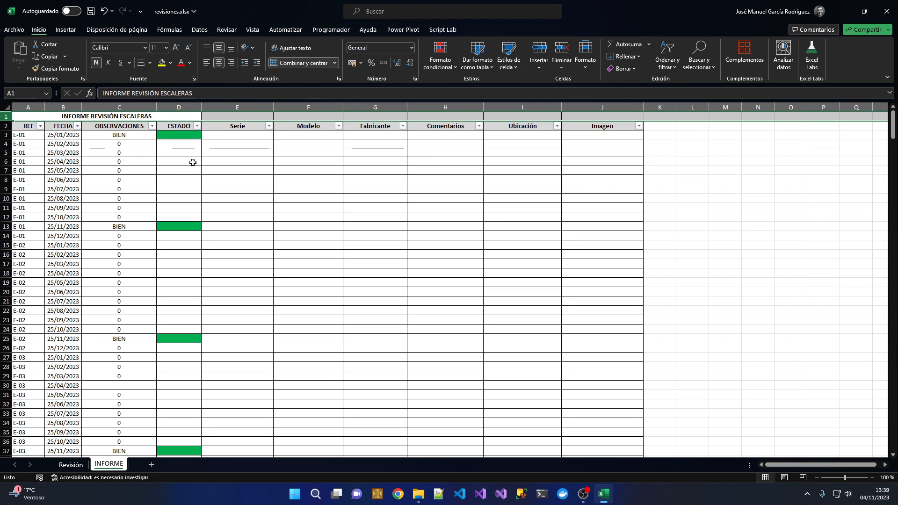
# - Generate the Serie column's ladder index with =REDONDEAR.MAS(SECUENCIA(432)/12;0)-1 in E3, and check the E-01 rows
pyautogui.click(239, 135)
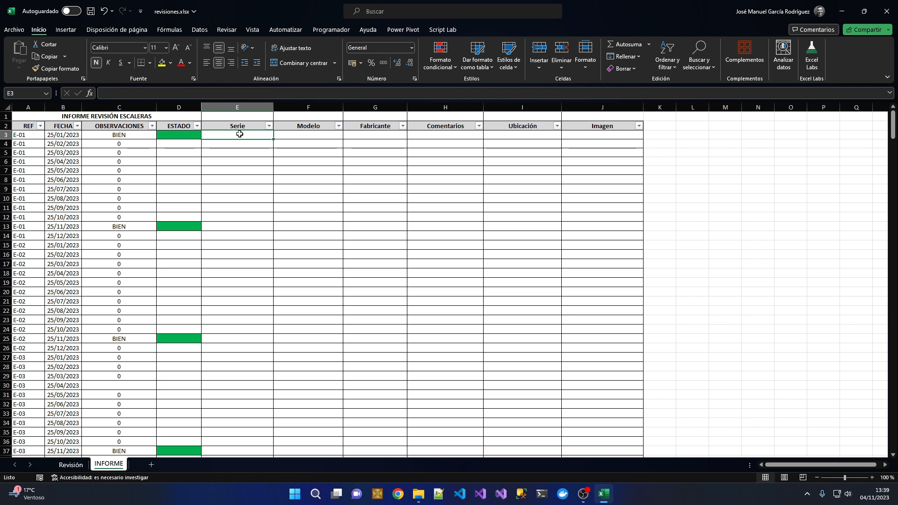
pyautogui.write('=redo')
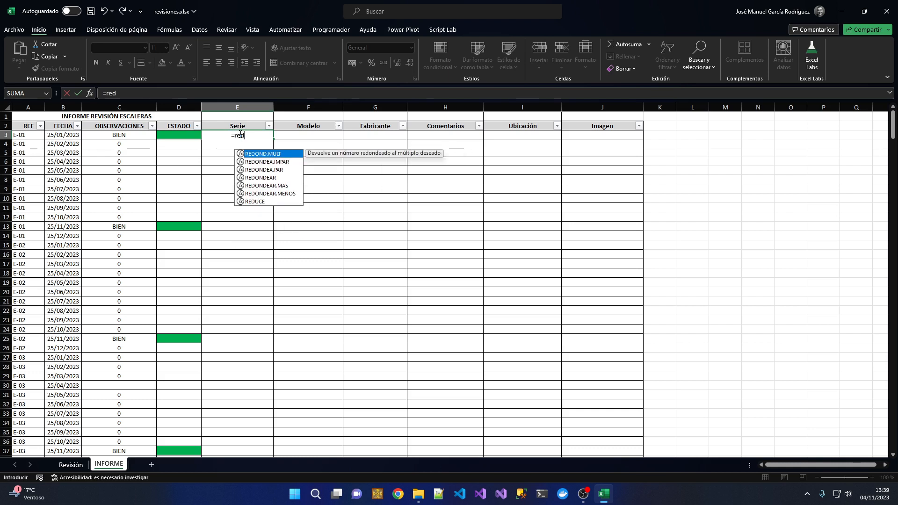
pyautogui.press('Down')
pyautogui.press('Down')
pyautogui.press('Down')
pyautogui.press('Down')
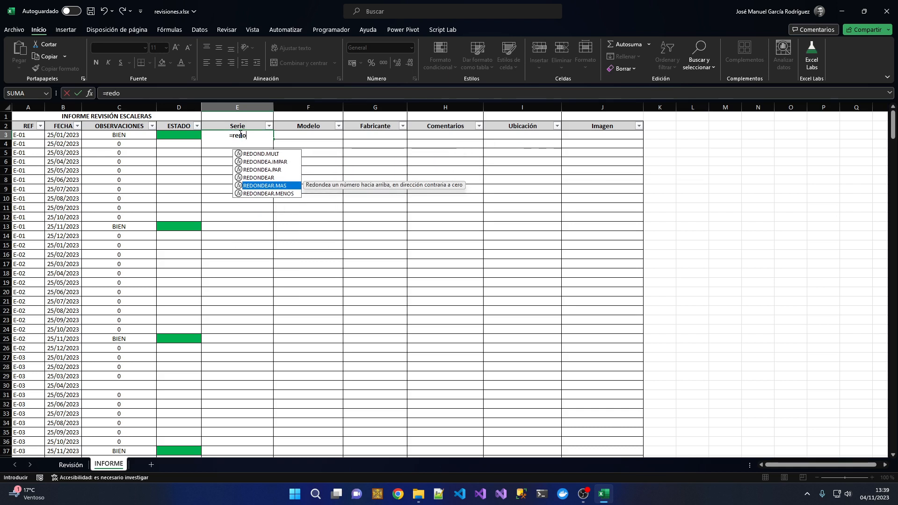
pyautogui.press('Tab')
pyautogui.write('secu')
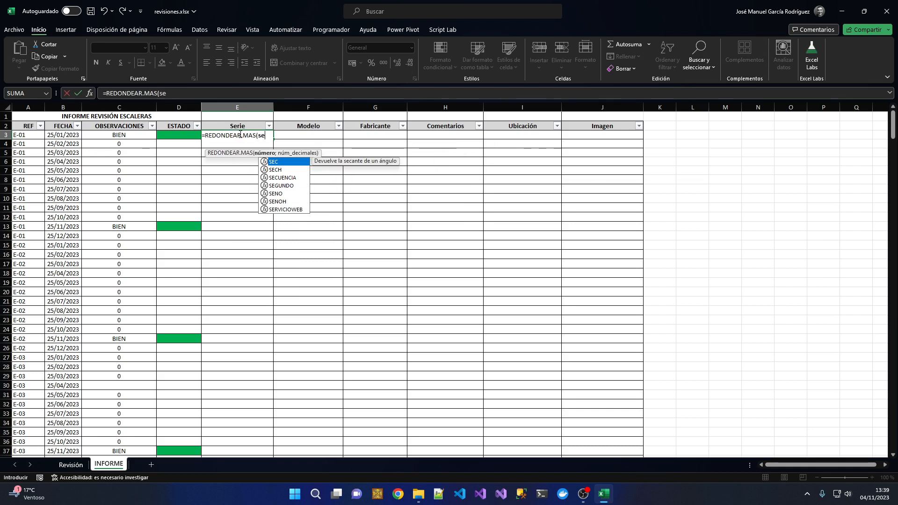
pyautogui.press('Tab')
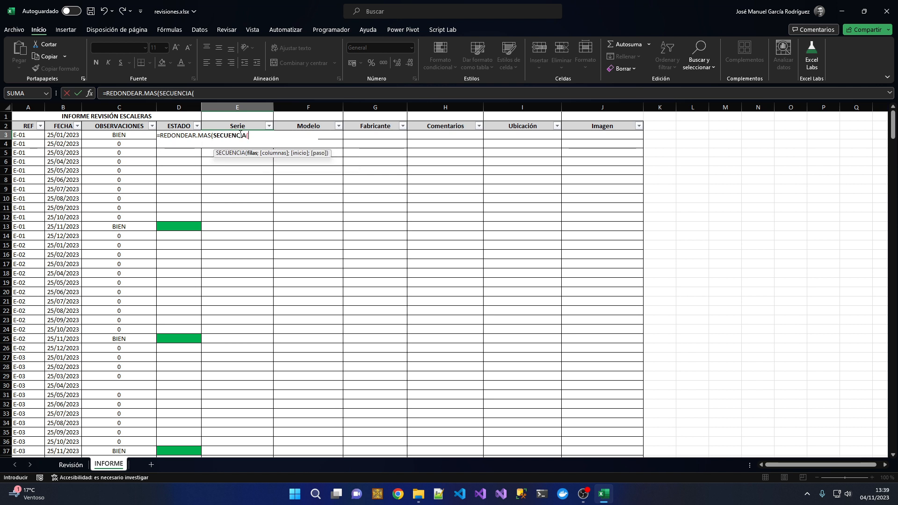
pyautogui.write('432)/')
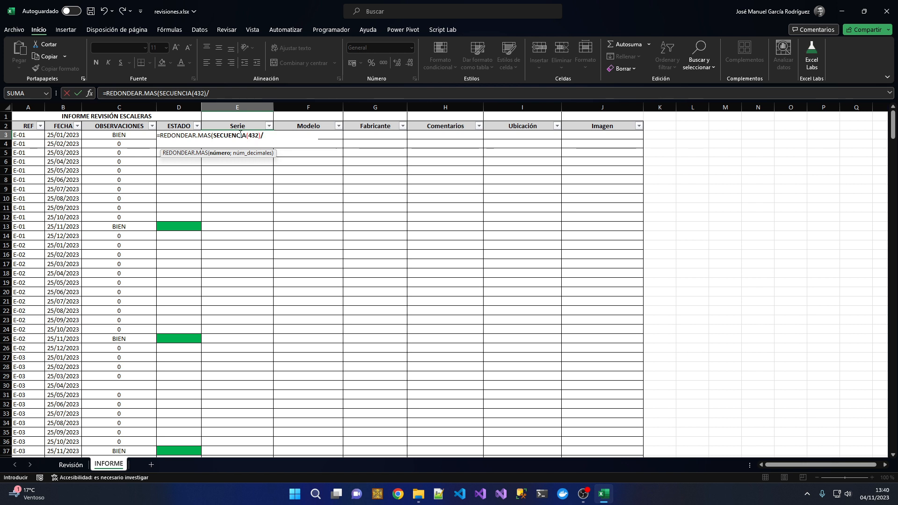
pyautogui.write('12;0')
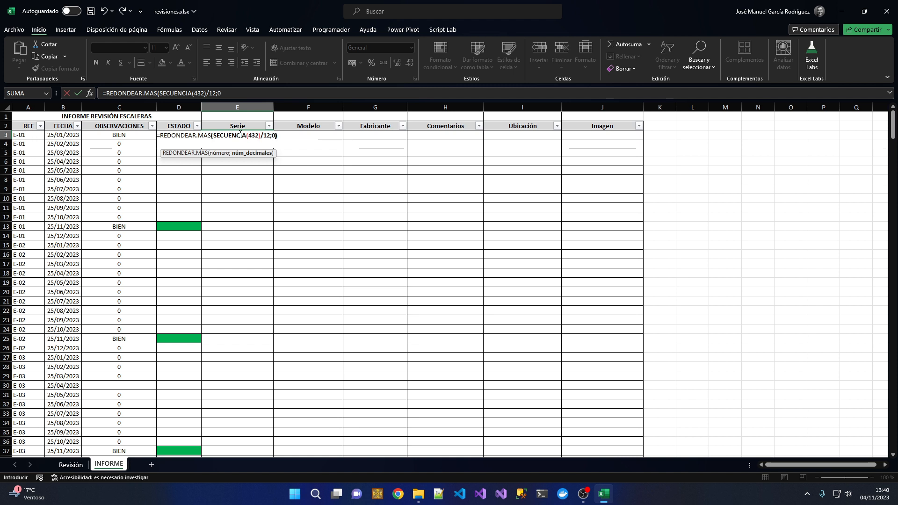
pyautogui.write(')-1')
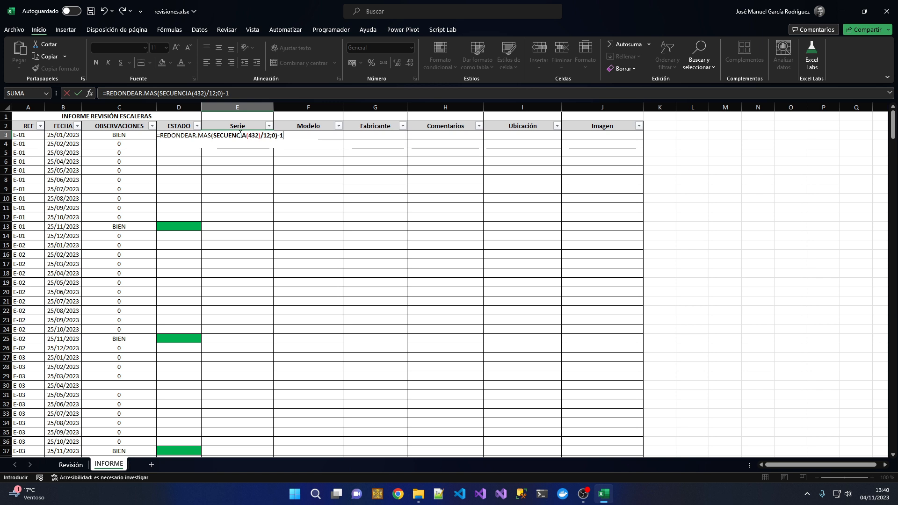
pyautogui.press('Return')
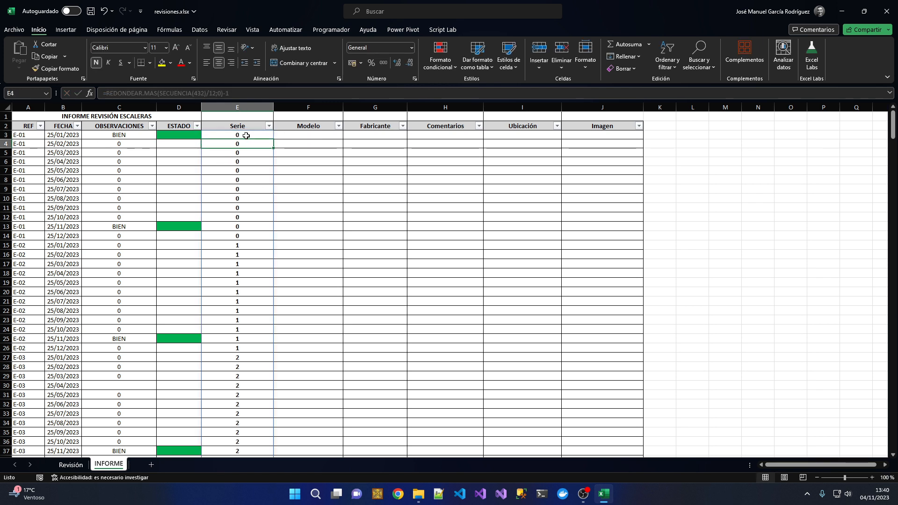
pyautogui.moveTo(246, 135); pyautogui.dragTo(224, 233)
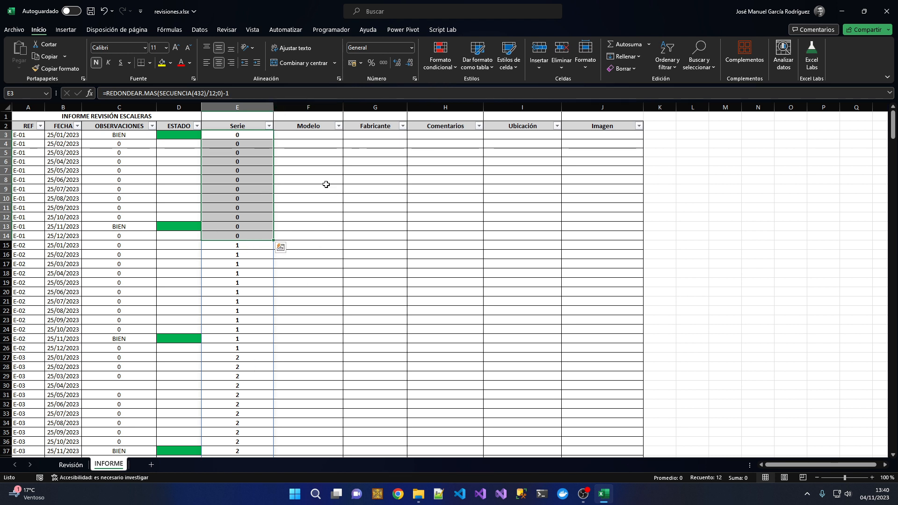
# - Widen the Modelo column on INFORME and enter =INDIRECTO("Revisión!A"&3+21*E3) in F3
pyautogui.click(314, 139)
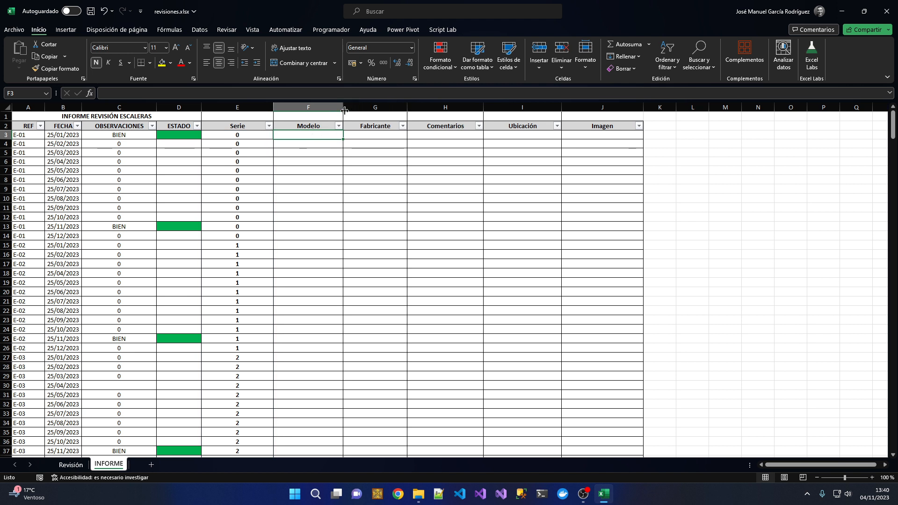
pyautogui.moveTo(343, 107); pyautogui.dragTo(445, 107)
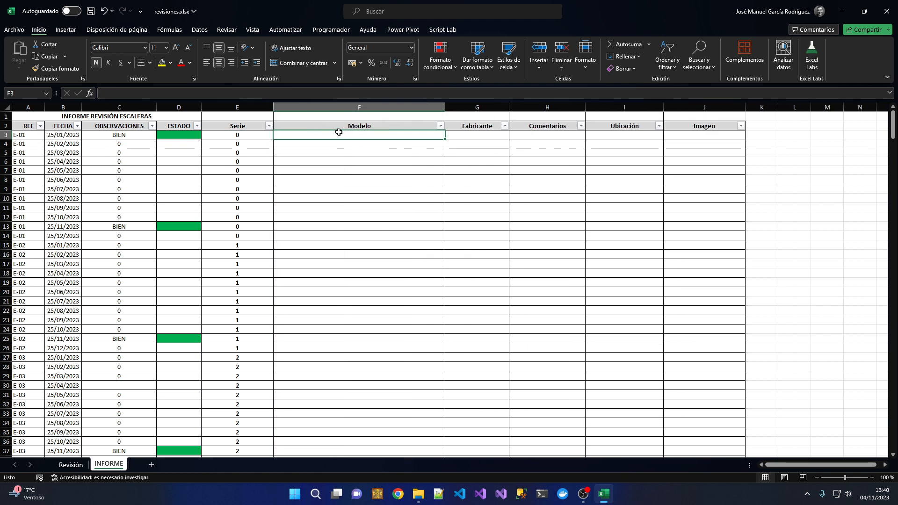
pyautogui.write('=indi')
pyautogui.press('Down')
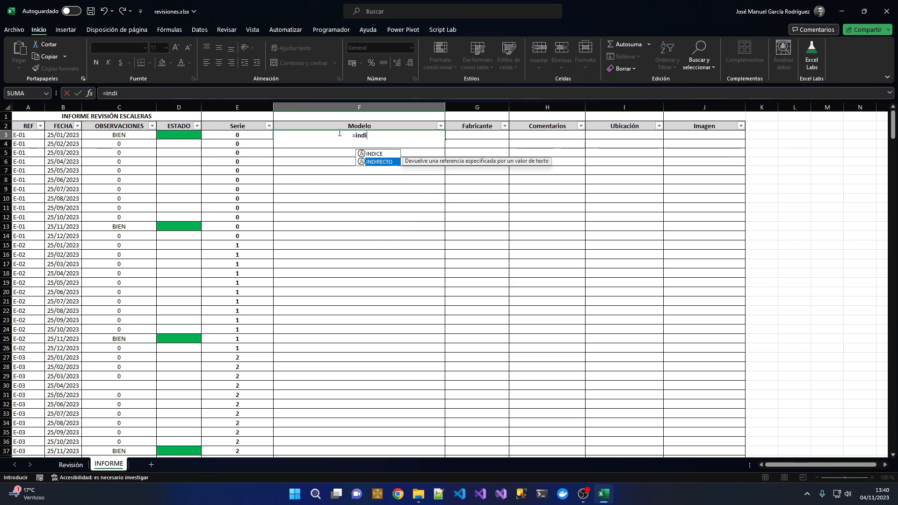
pyautogui.press('Tab')
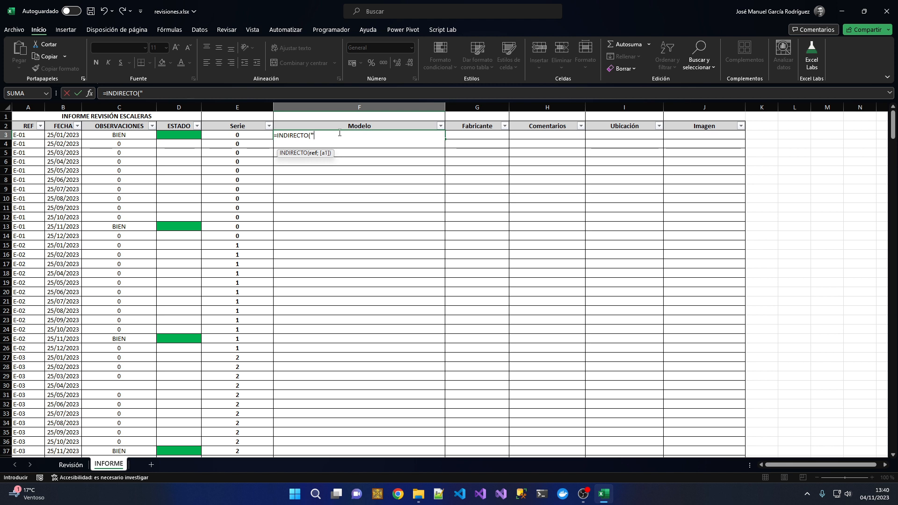
pyautogui.write('"RE')
pyautogui.press('BackSpace')
pyautogui.write('evisión!A')
pyautogui.write('"')
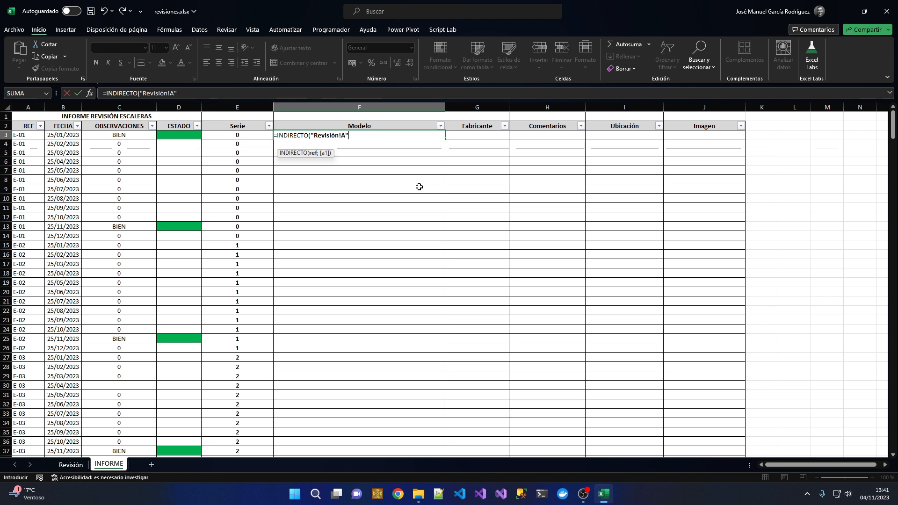
pyautogui.write('&3')
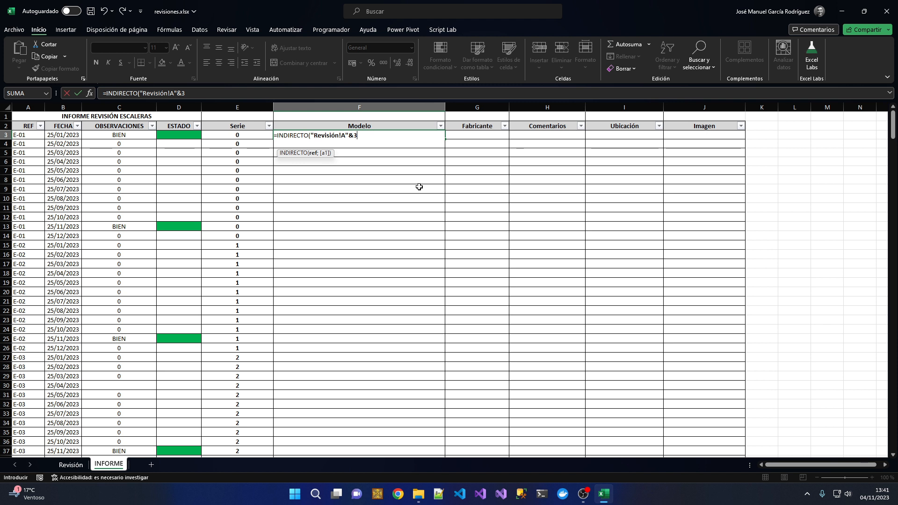
pyautogui.write('+21')
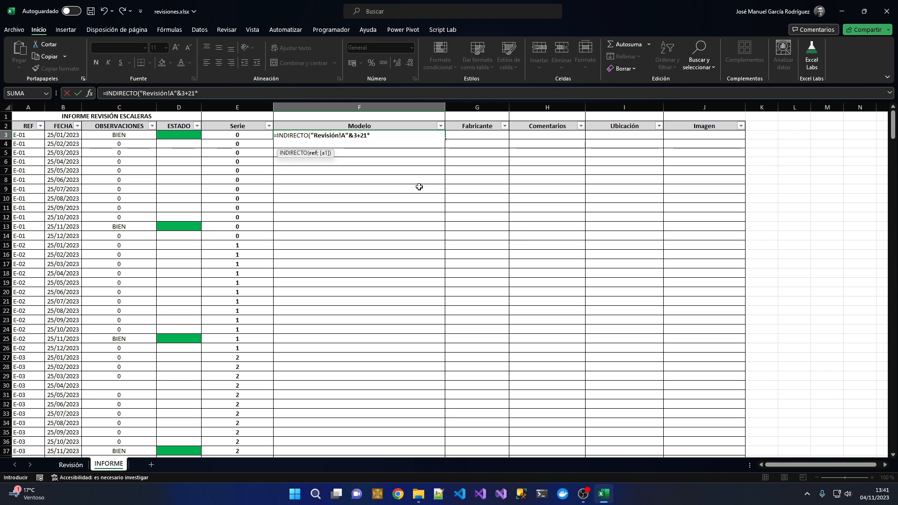
pyautogui.write('*')
pyautogui.click(240, 135)
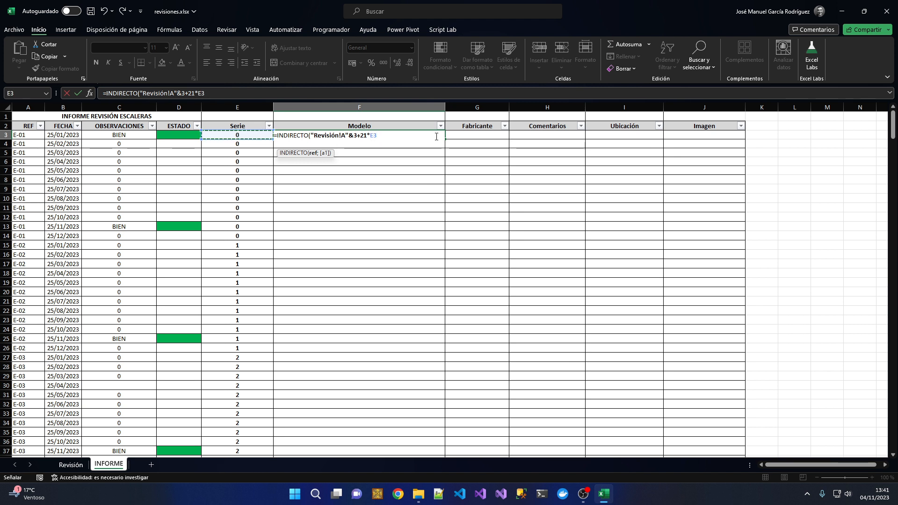
pyautogui.write(')')
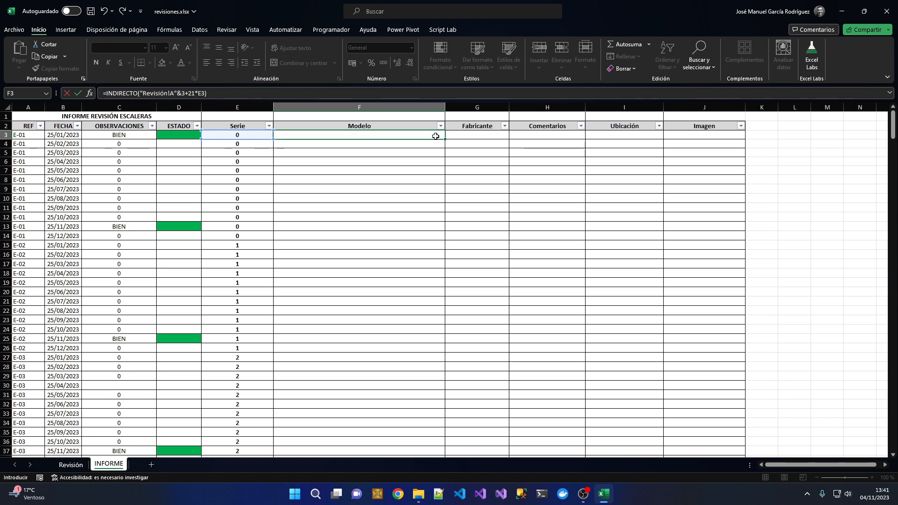
pyautogui.press('Return')
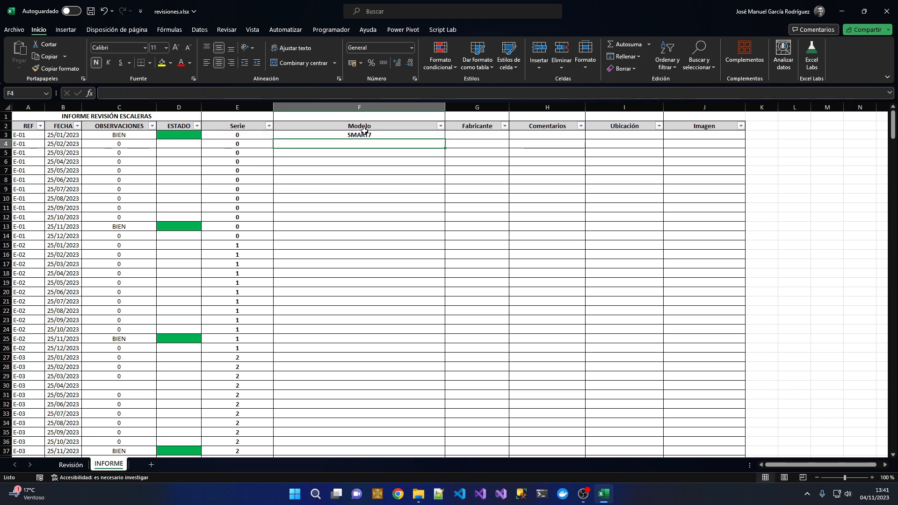
# - Check the E-01 model cell A3 on the Revisión sheet against the Modelo result on INFORME
pyautogui.click(71, 465)
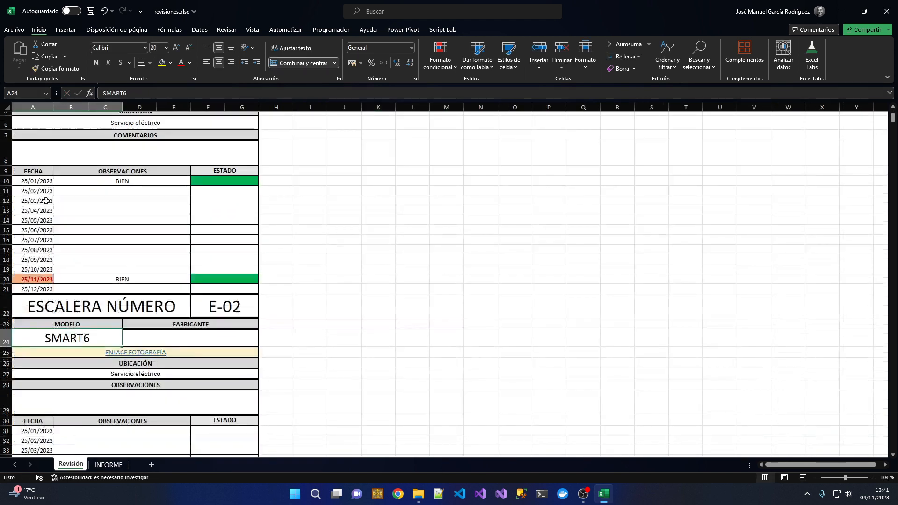
pyautogui.scroll(2, 72, 200)
pyautogui.click(64, 164)
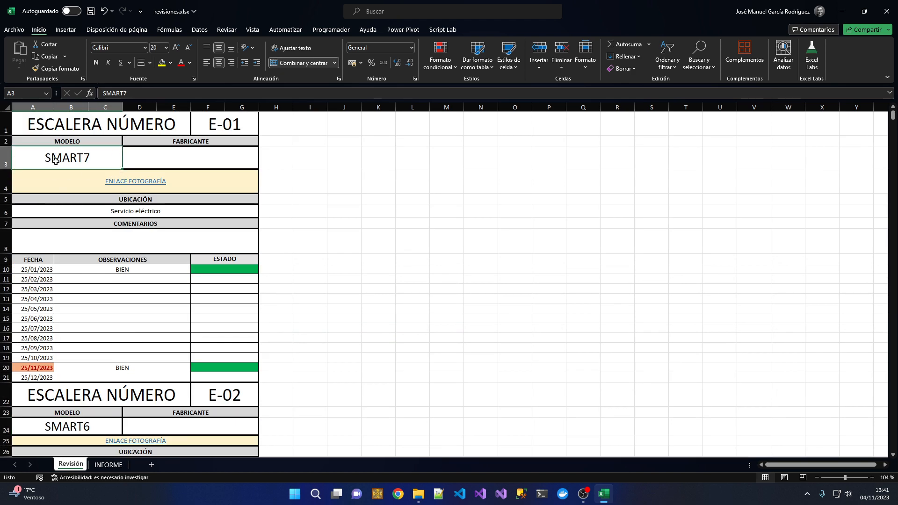
pyautogui.click(101, 466)
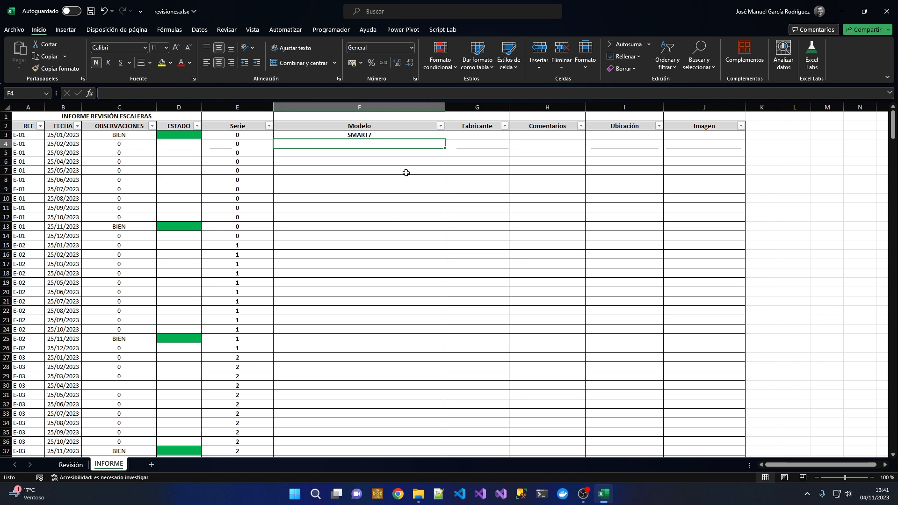
# - Fill the F3 Modelo formula down all INFORME data rows, checking ladder E-02's model on the Revisión sheet
pyautogui.click(418, 136)
pyautogui.moveTo(445, 140); pyautogui.dragTo(422, 239)
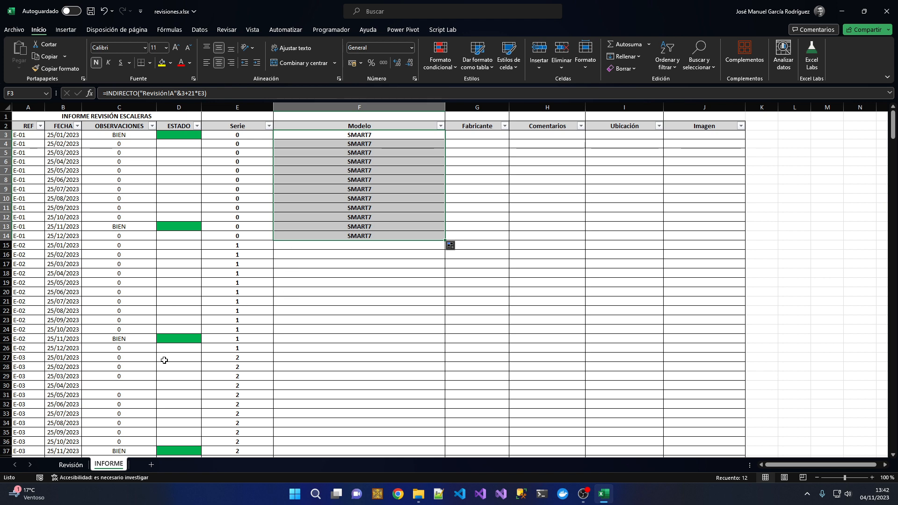
pyautogui.click(80, 464)
pyautogui.scroll(-3, 24, 194)
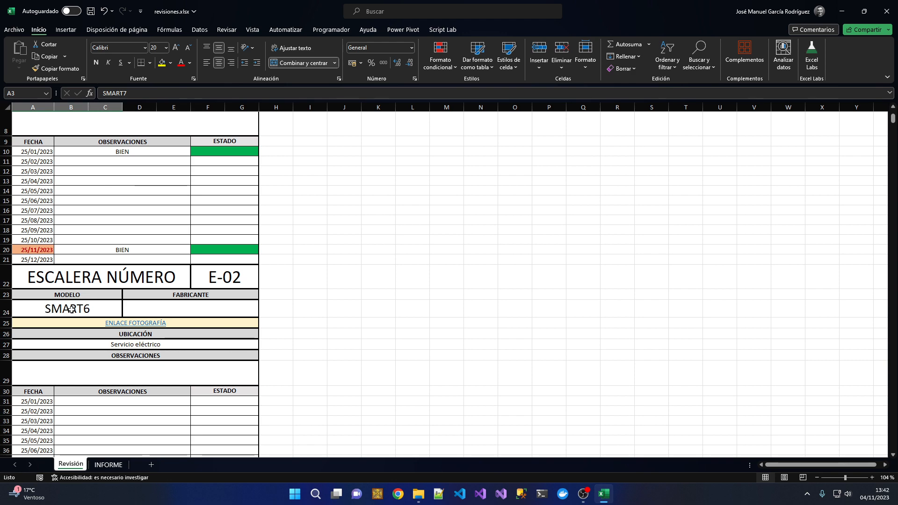
pyautogui.click(56, 310)
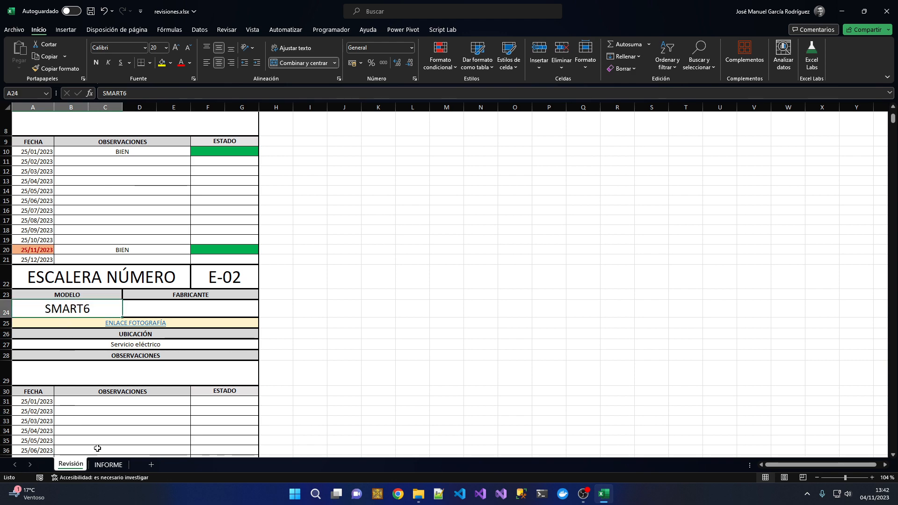
pyautogui.click(108, 465)
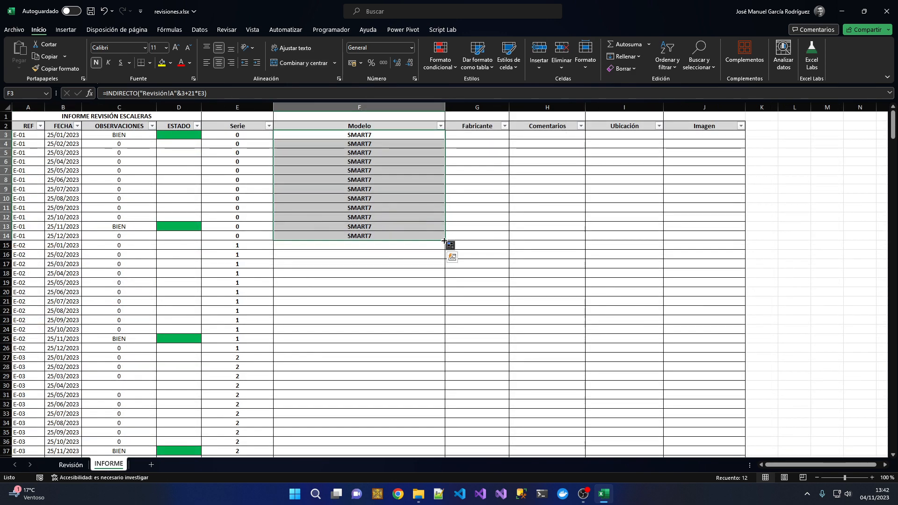
pyautogui.doubleClick(443, 240)
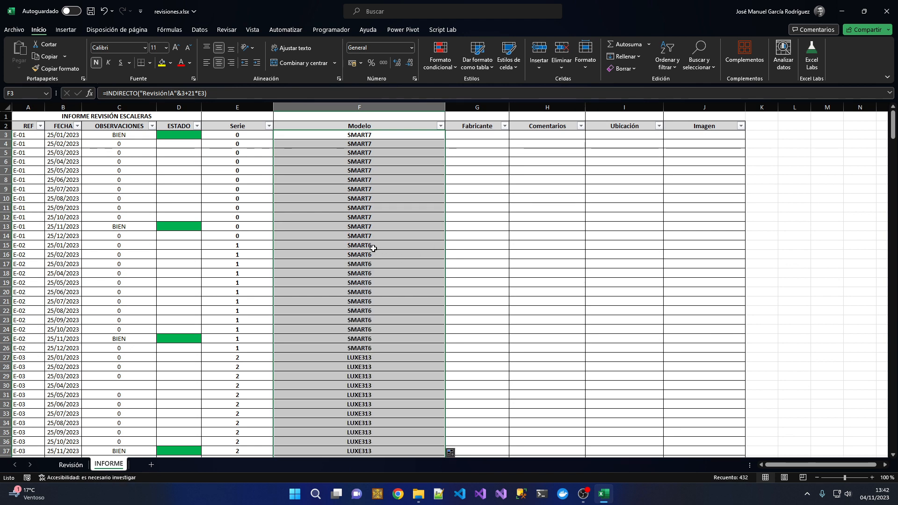
# - Compare the E-02 and E-03 Modelo rows with the Revisión sheet, and check the models in the blocks through E-06
pyautogui.moveTo(373, 245); pyautogui.dragTo(366, 334)
pyautogui.moveTo(362, 358); pyautogui.dragTo(363, 407)
pyautogui.click(70, 464)
pyautogui.scroll(-6, 74, 443)
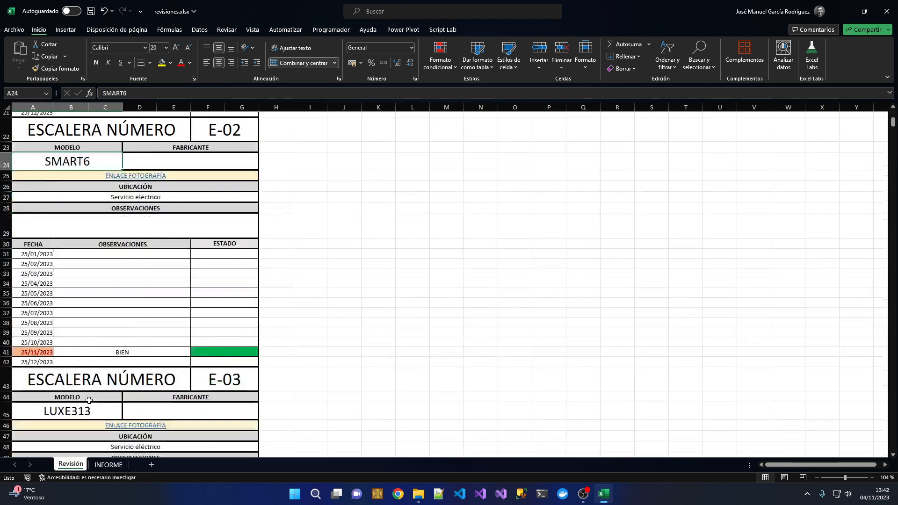
pyautogui.click(82, 353)
pyautogui.scroll(-5, 88, 354)
pyautogui.scroll(-2, 97, 356)
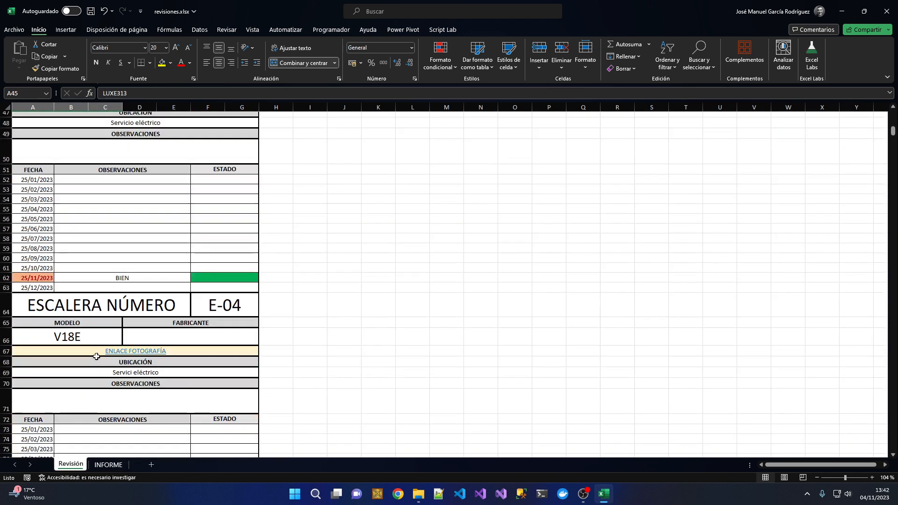
pyautogui.click(84, 335)
pyautogui.scroll(-7, 92, 337)
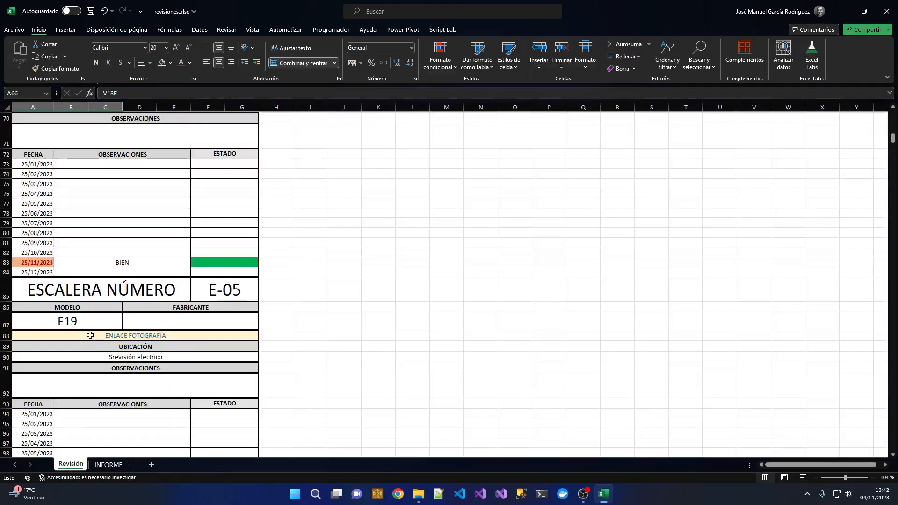
pyautogui.scroll(-6, 93, 338)
pyautogui.click(70, 364)
pyautogui.doubleClick(71, 364)
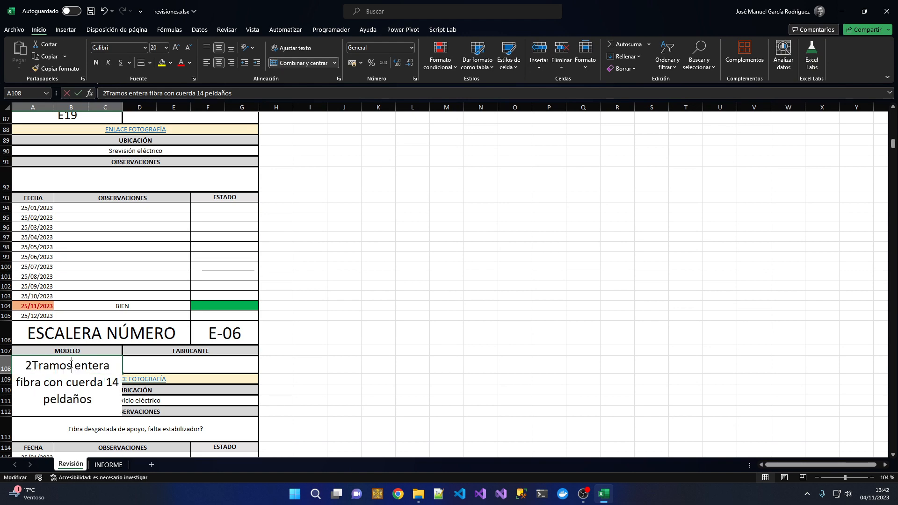
pyautogui.press('Escape')
# - Examine the filled Modelo entries for ladders E-04 to E-07 on the INFORME sheet
pyautogui.click(108, 464)
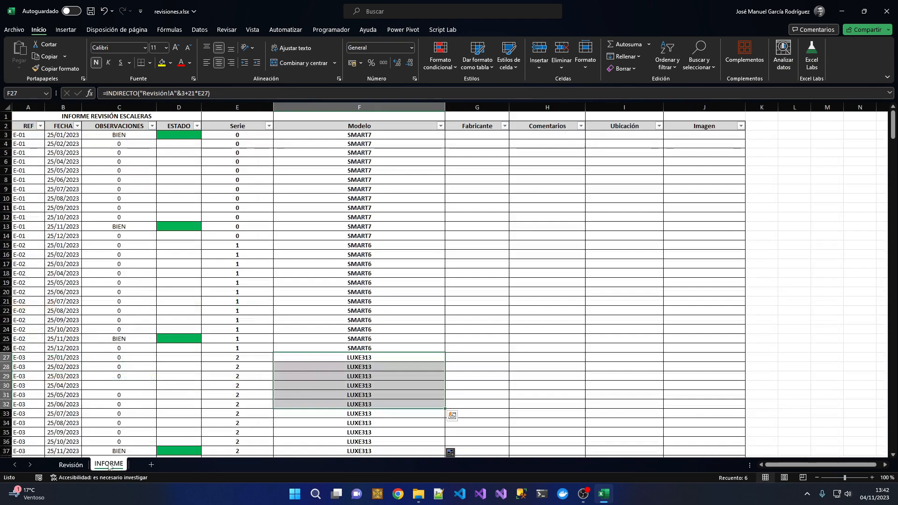
pyautogui.scroll(-12, 345, 325)
pyautogui.scroll(-3, 346, 325)
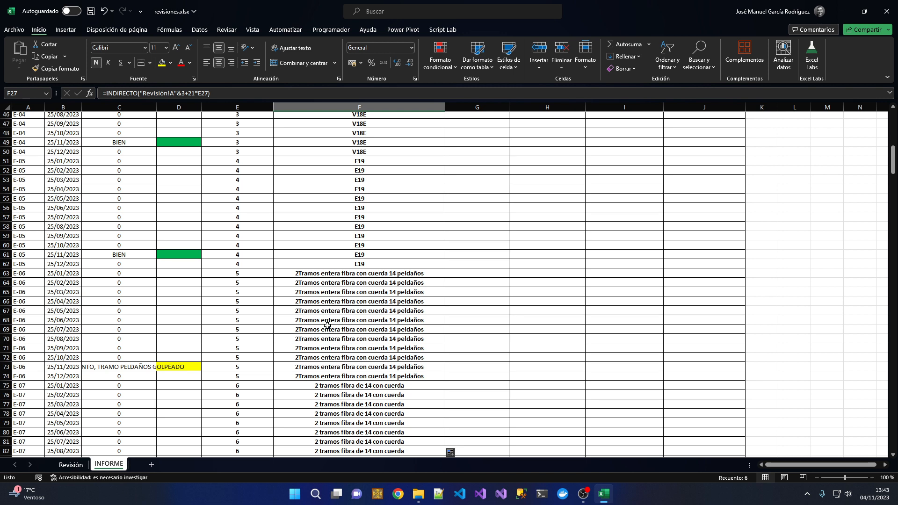
pyautogui.scroll(15, 328, 324)
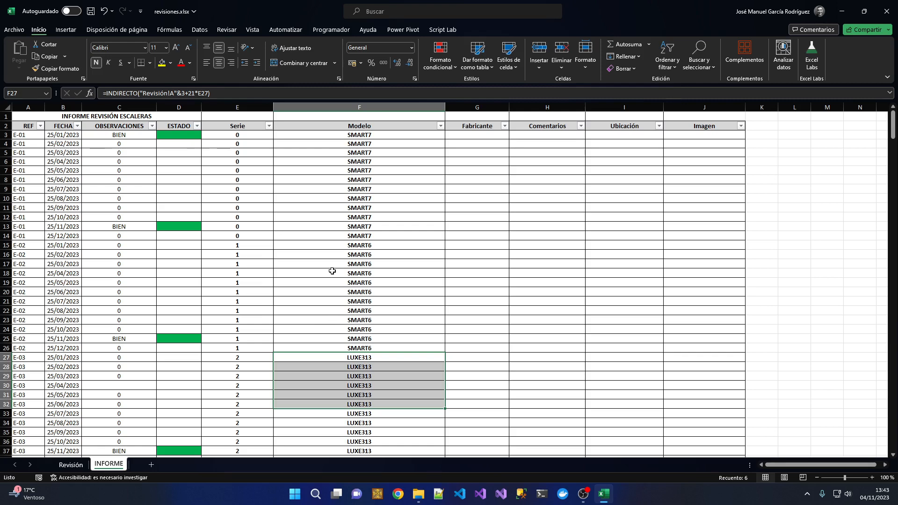
pyautogui.click(351, 208)
# - Check which column holds the manufacturer in the E-01 block of the Revisión sheet
pyautogui.click(467, 135)
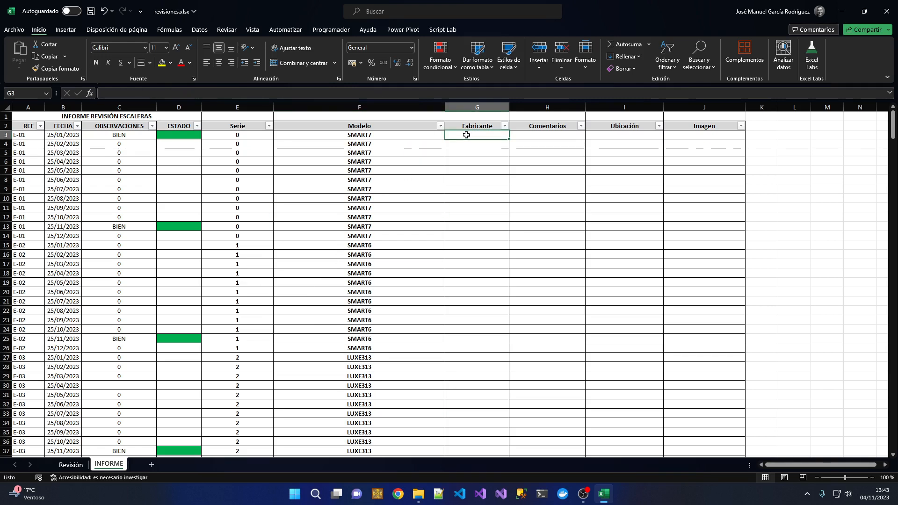
pyautogui.click(67, 465)
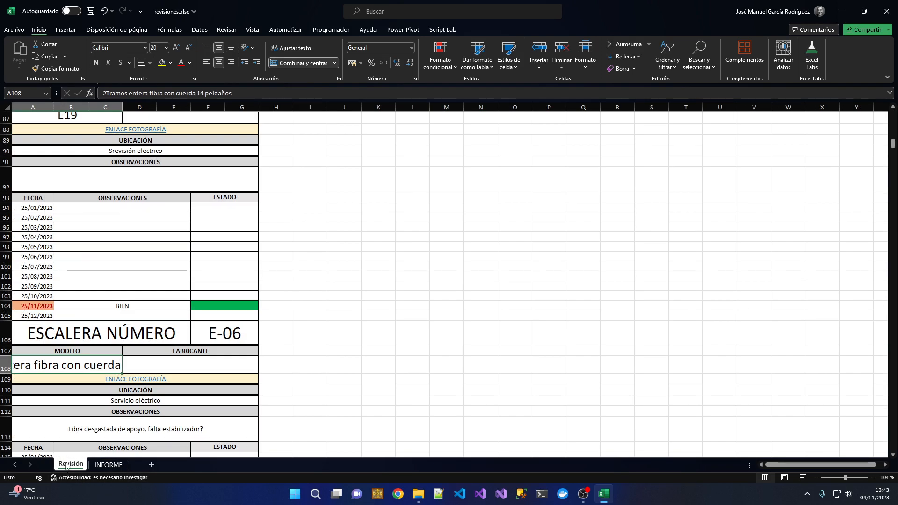
pyautogui.scroll(17, 136, 256)
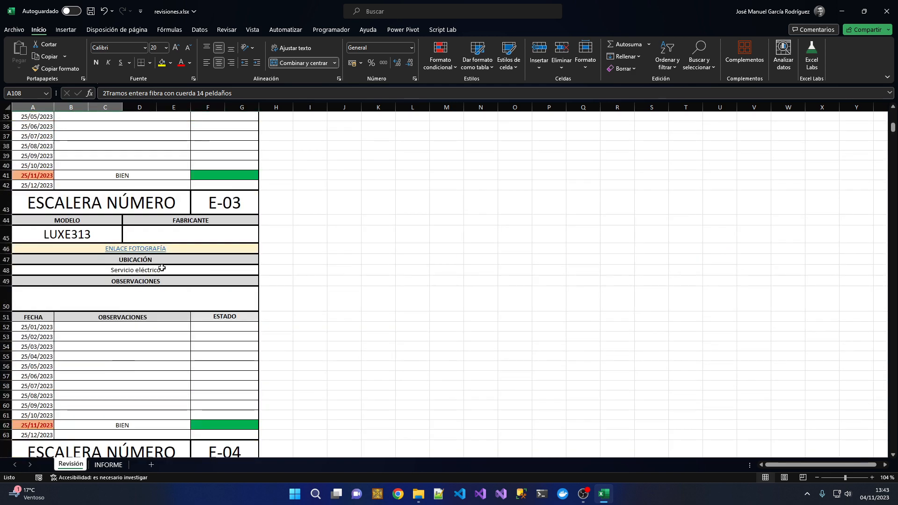
pyautogui.scroll(11, 162, 268)
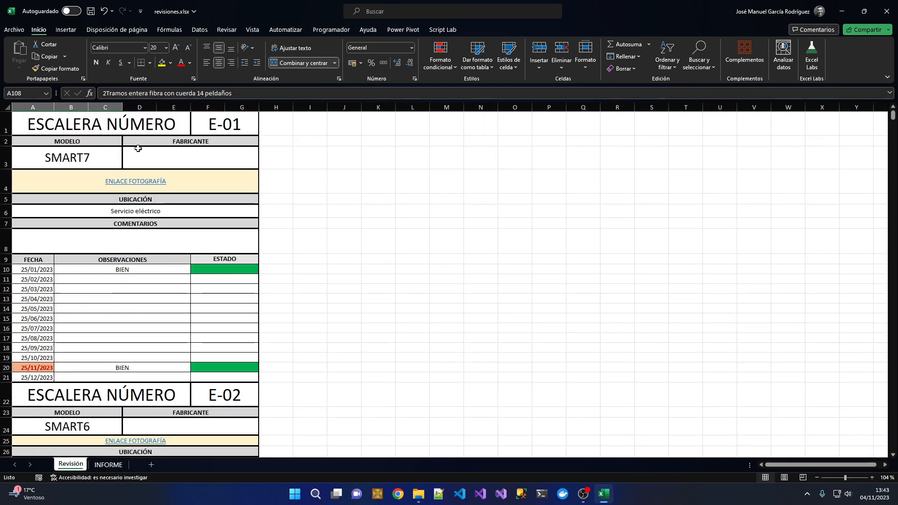
pyautogui.click(143, 108)
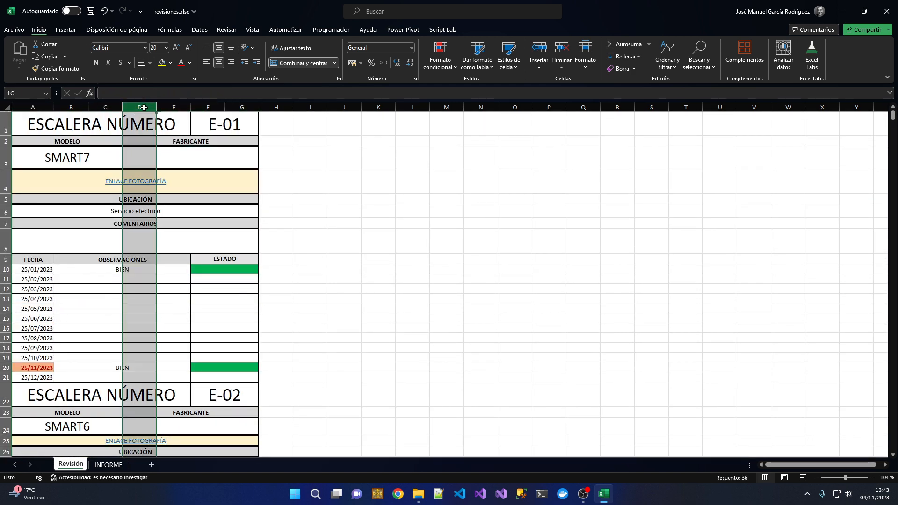
# - Copy the Modelo formula from F3 into Fabricante cell G3, changing its Revisión reference from column A to column D
pyautogui.click(109, 464)
pyautogui.doubleClick(395, 135)
pyautogui.moveTo(379, 135); pyautogui.dragTo(353, 135)
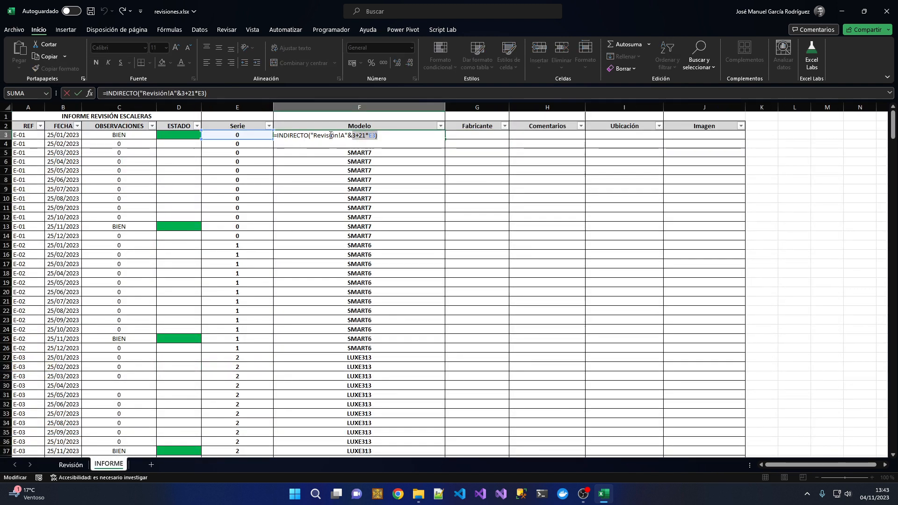
pyautogui.hotkey('shift', 'Home')
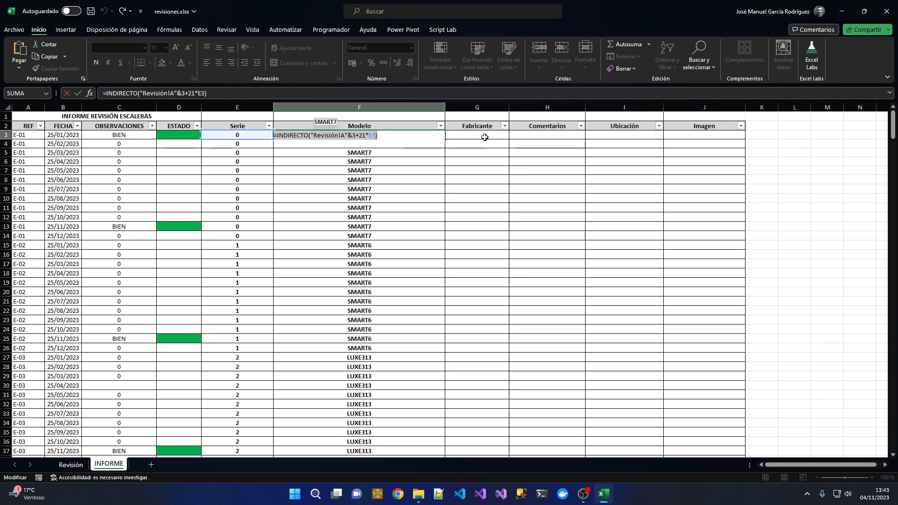
pyautogui.hotkey('ctrl', 'c')
pyautogui.press('Escape')
pyautogui.click(484, 137)
pyautogui.press('F2')
pyautogui.hotkey('ctrl', 'v')
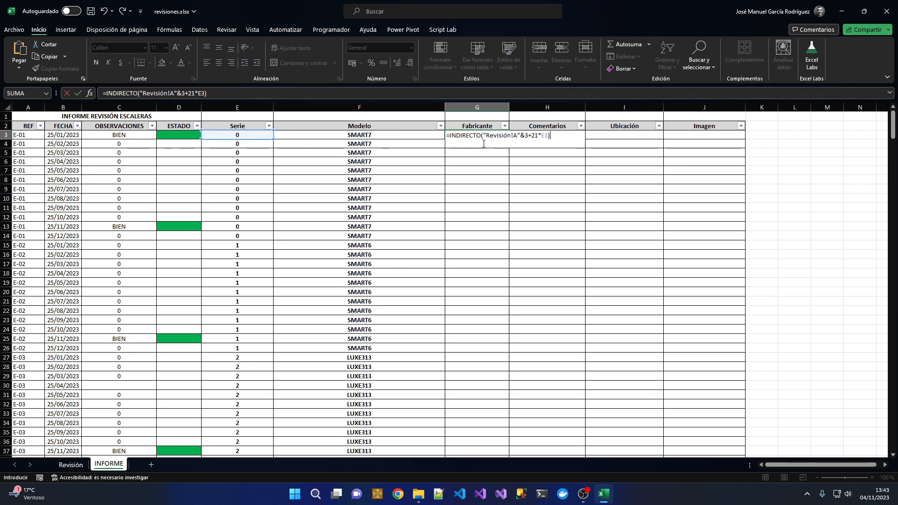
pyautogui.click(511, 139)
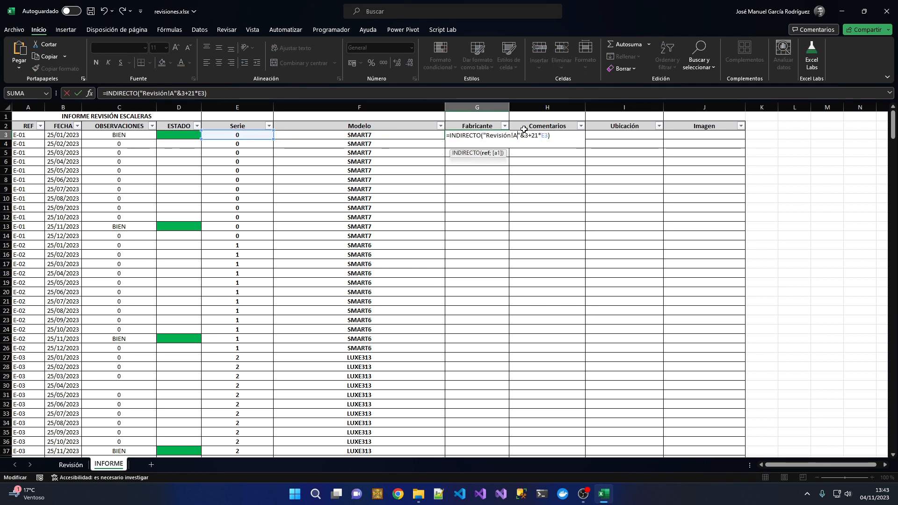
pyautogui.press('Return')
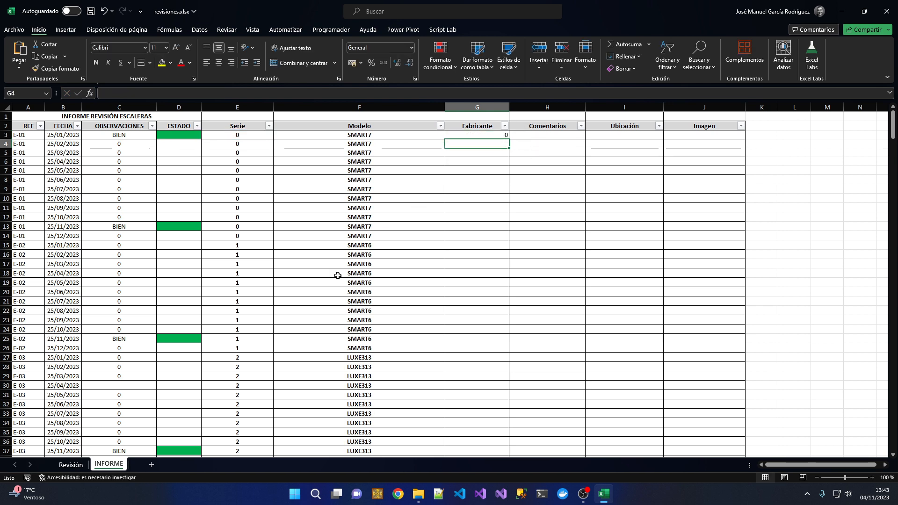
# - On the Revisión sheet, enter SIEMENS as the Fabricante of ladder E-01 in cell D3
pyautogui.click(70, 465)
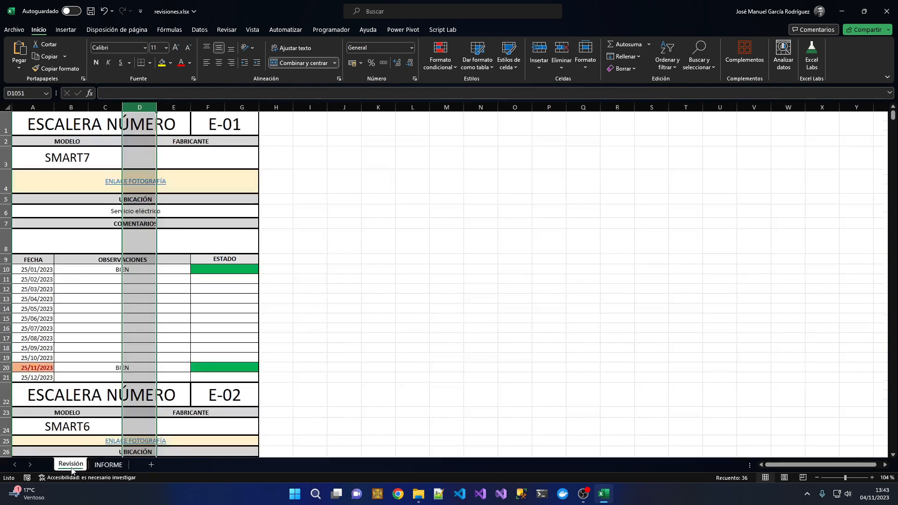
pyautogui.click(185, 159)
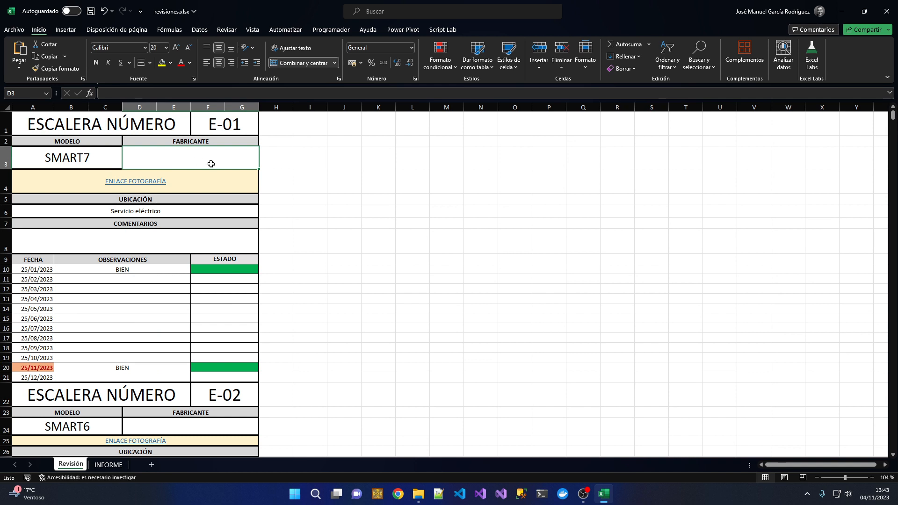
pyautogui.write('SIEMENS')
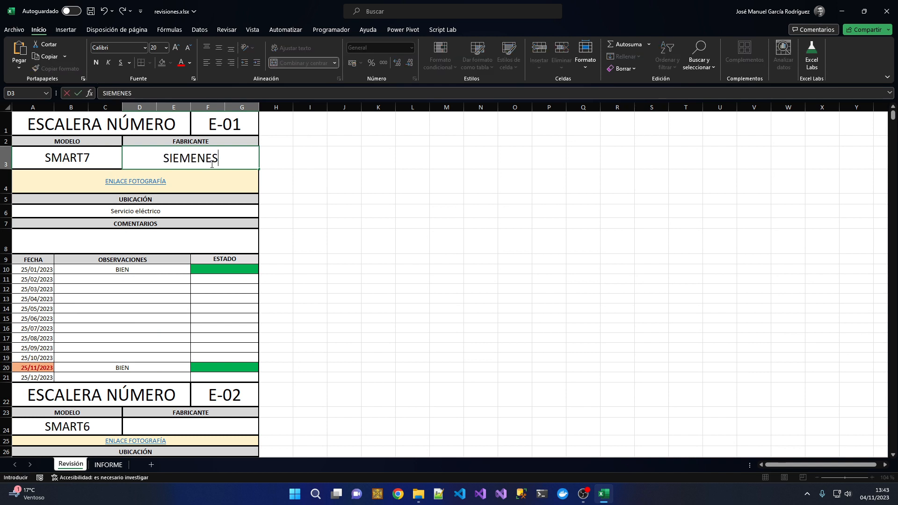
pyautogui.press('BackSpace')
pyautogui.write('S')
pyautogui.press('Return')
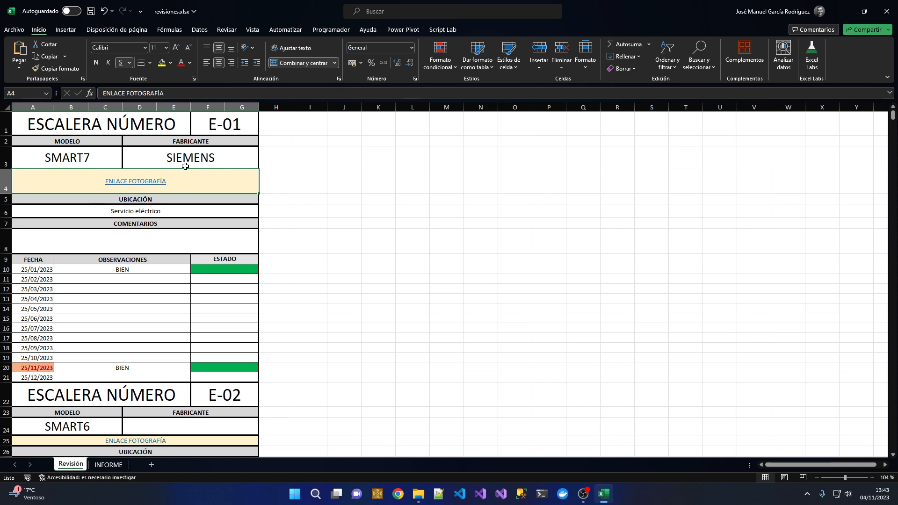
# - On the INFORME sheet, fill the G3 formula down the whole Fabricante column
pyautogui.click(108, 465)
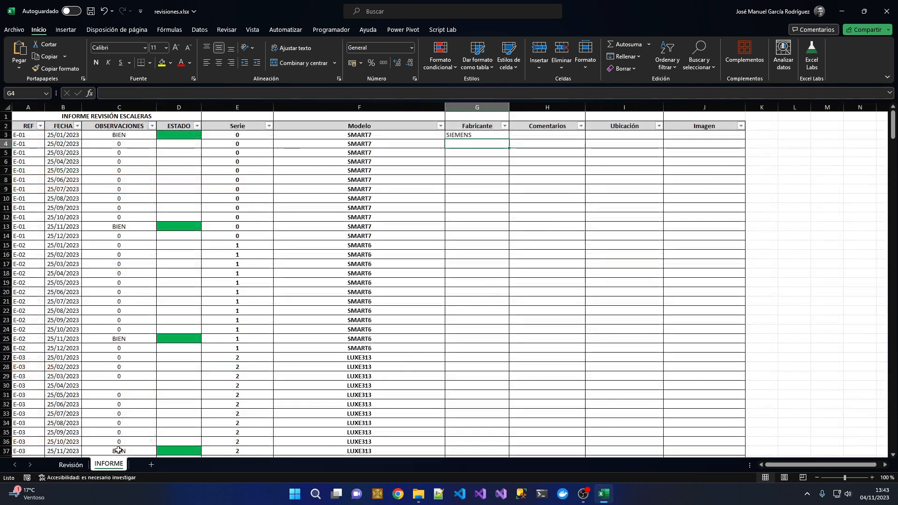
pyautogui.click(486, 136)
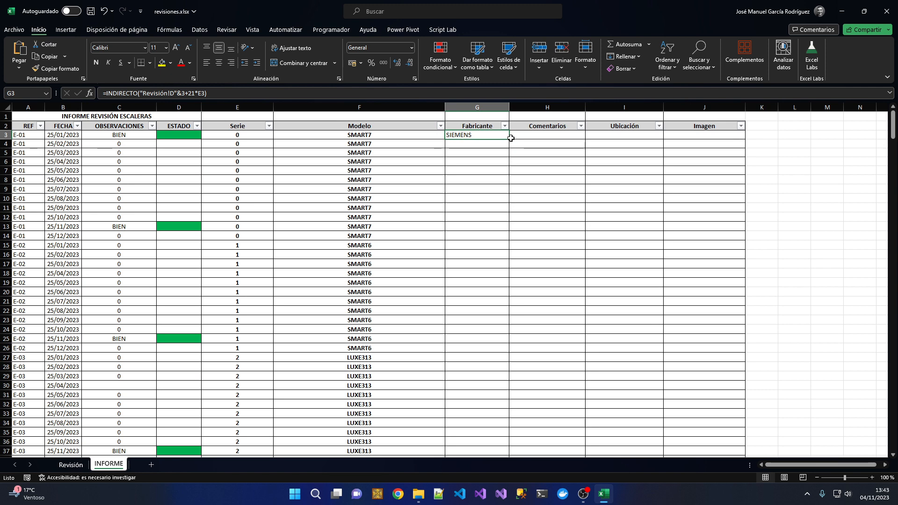
pyautogui.doubleClick(511, 138)
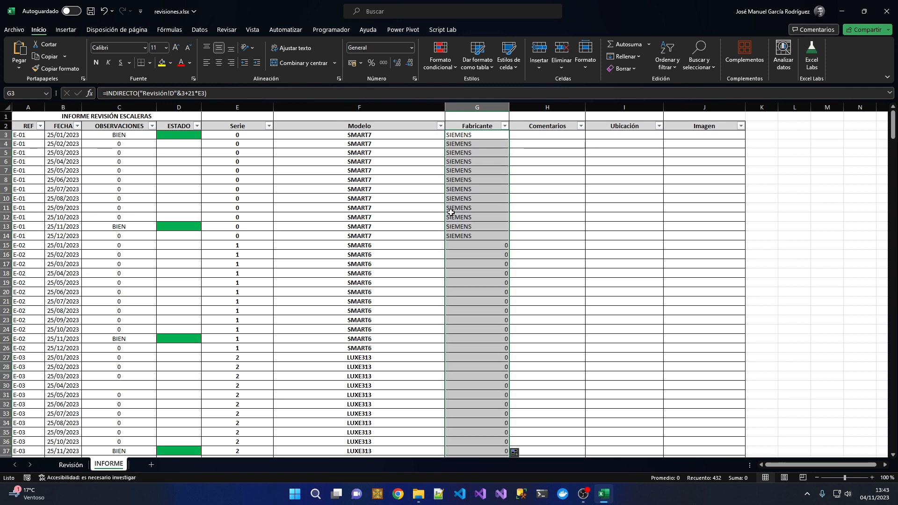
# - On the Revisión sheet, enter BOSCH as the Fabricante of ladder E-02 in cell D24
pyautogui.click(71, 465)
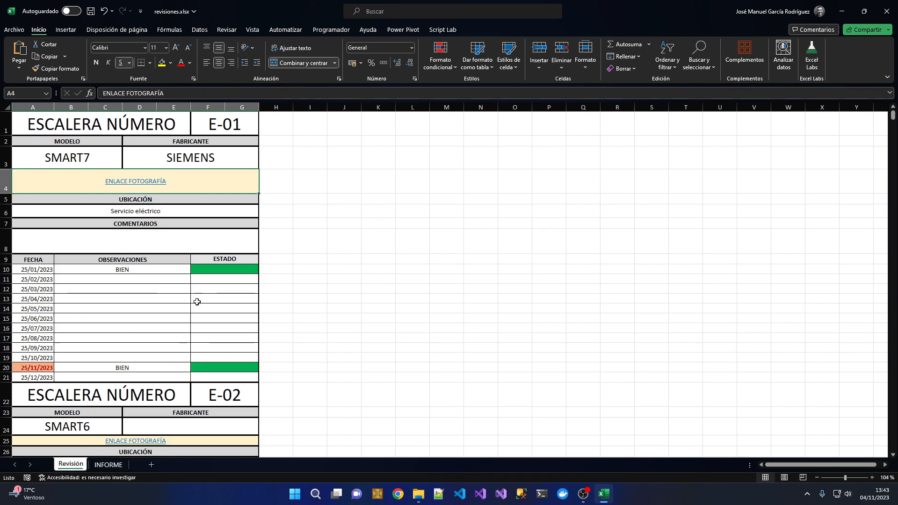
pyautogui.scroll(-2, 200, 293)
pyautogui.scroll(-1, 203, 292)
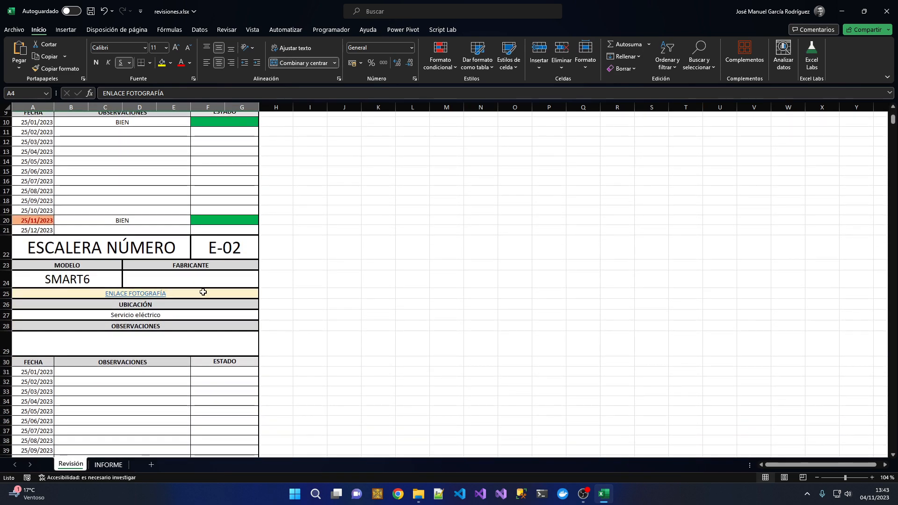
pyautogui.click(203, 283)
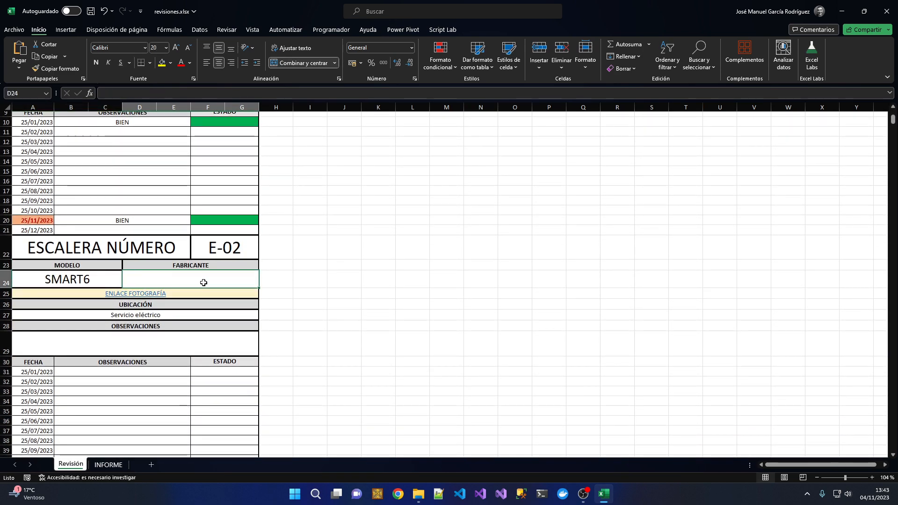
pyautogui.write('BO')
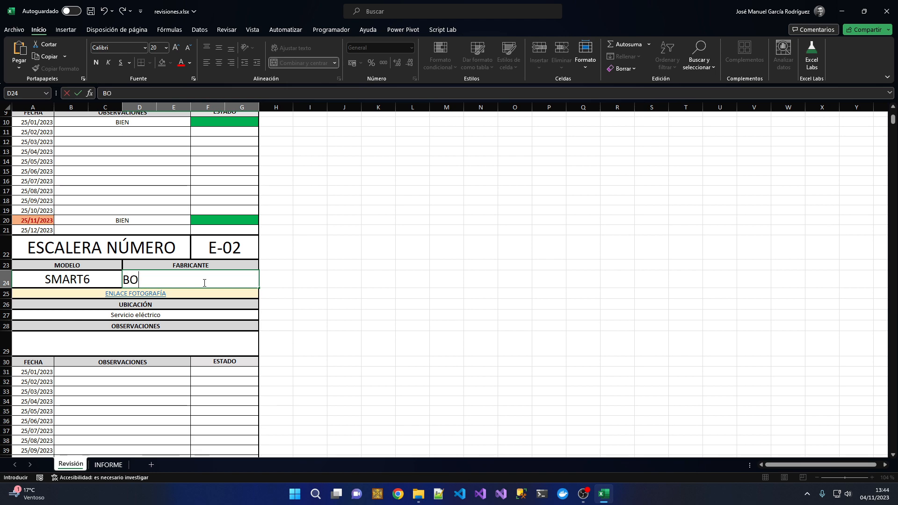
pyautogui.write('SCH')
pyautogui.press('Return')
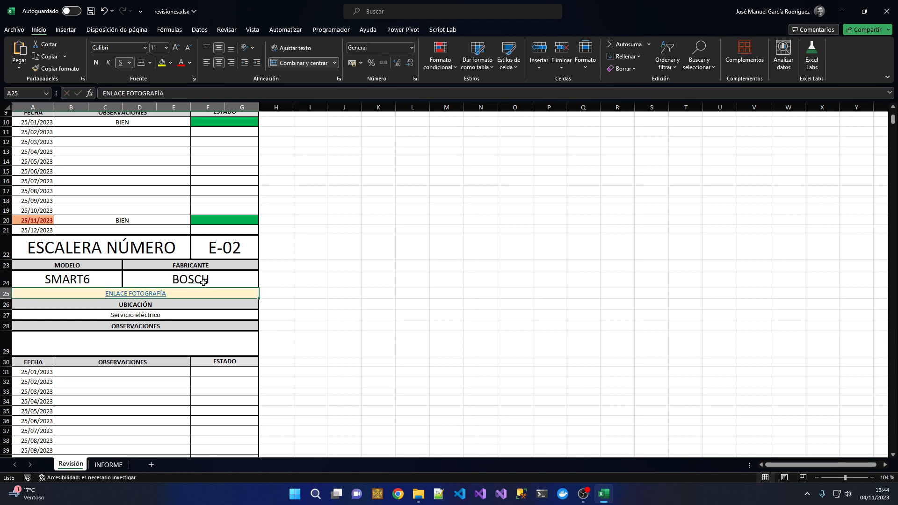
# - Review the Fabricante entries for the different ladders on the INFORME sheet and check the formula in G27
pyautogui.click(118, 464)
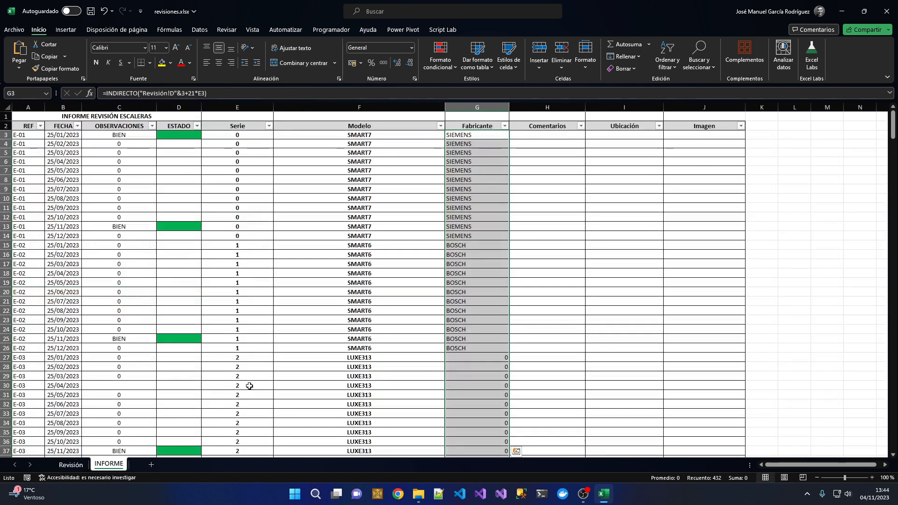
pyautogui.scroll(-11, 477, 336)
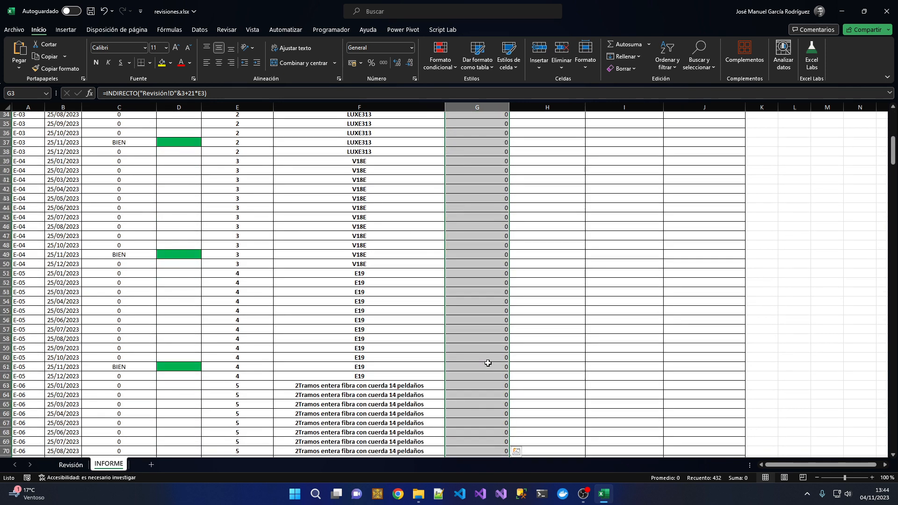
pyautogui.scroll(7, 487, 363)
pyautogui.click(485, 245)
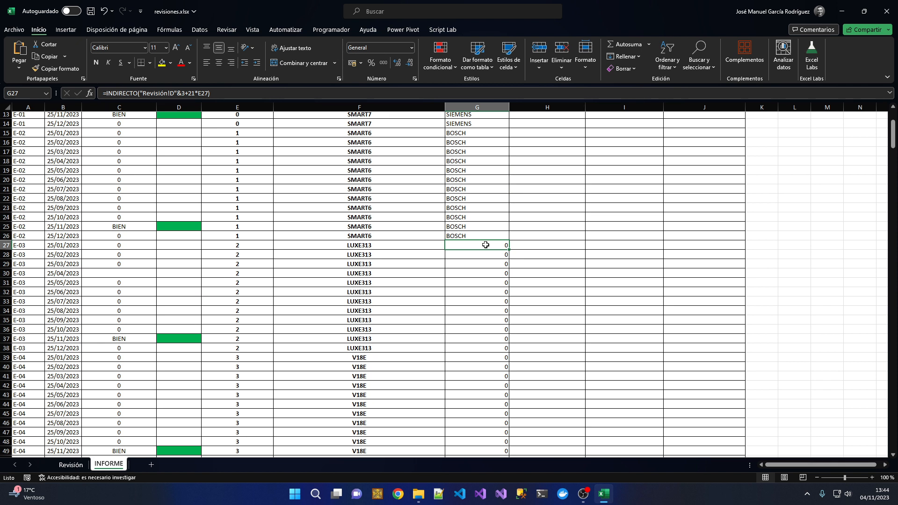
pyautogui.scroll(4, 486, 244)
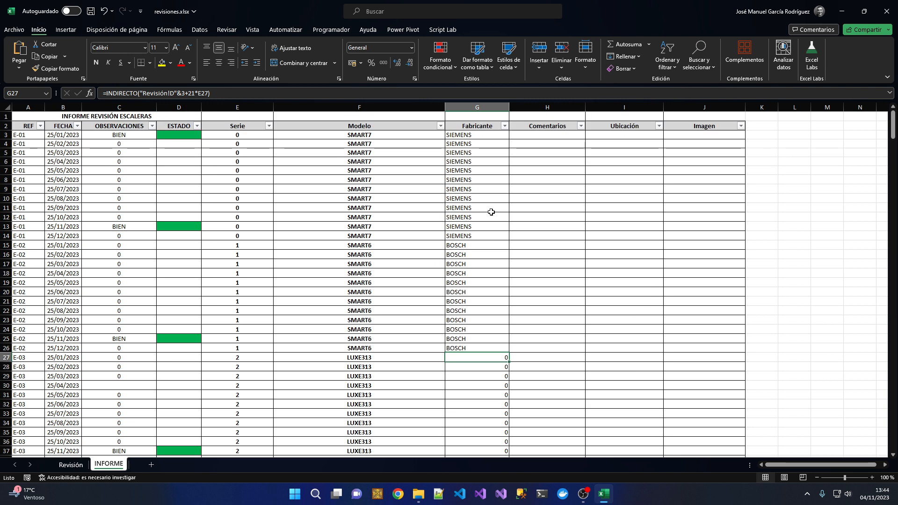
pyautogui.click(553, 135)
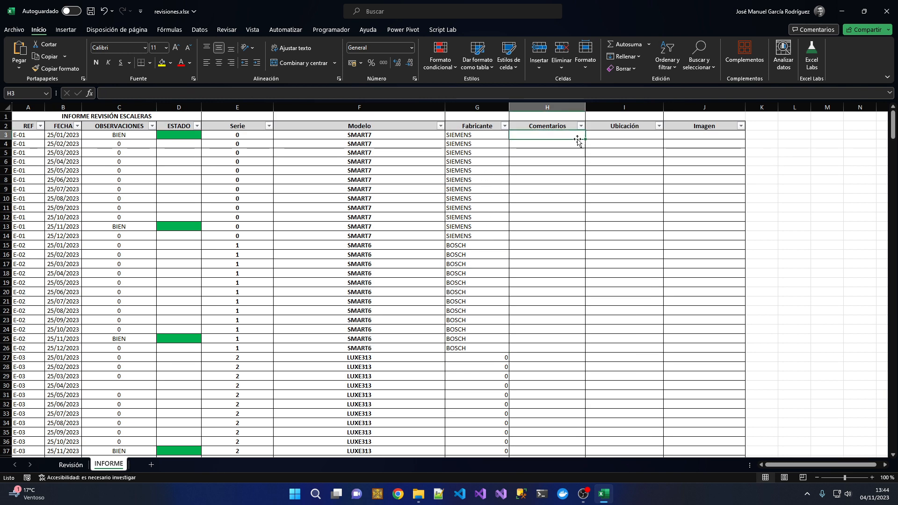
pyautogui.click(623, 132)
pyautogui.click(714, 131)
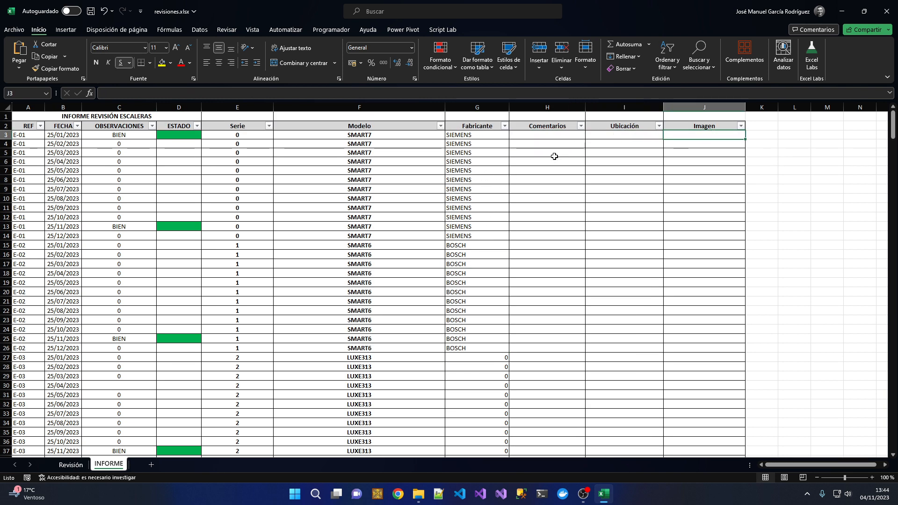
pyautogui.click(546, 136)
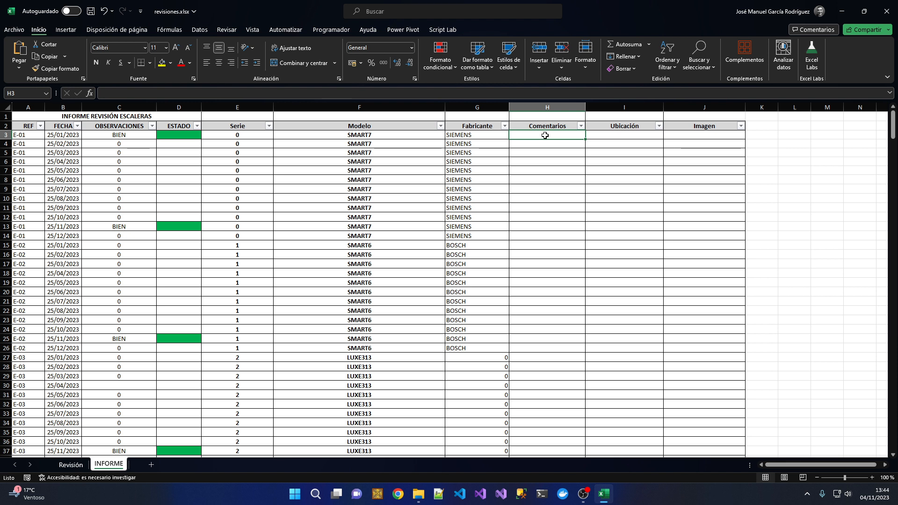
pyautogui.click(77, 126)
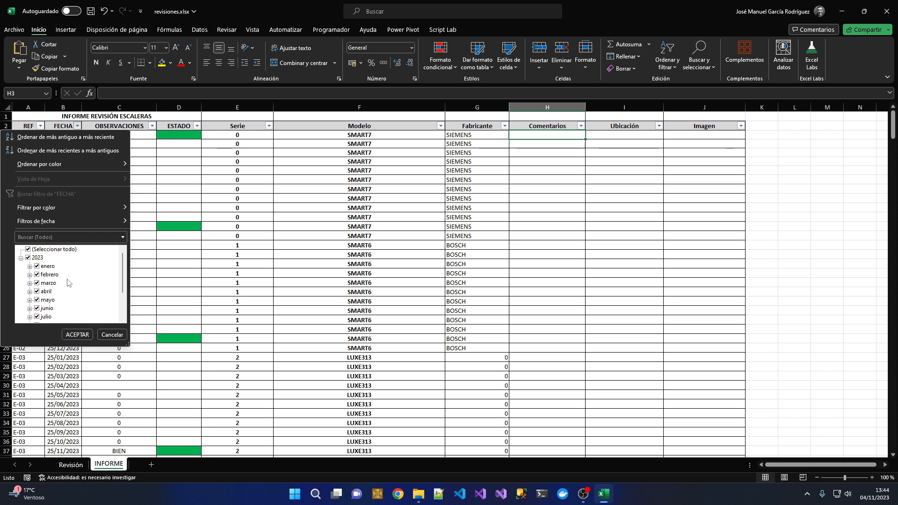
pyautogui.click(553, 181)
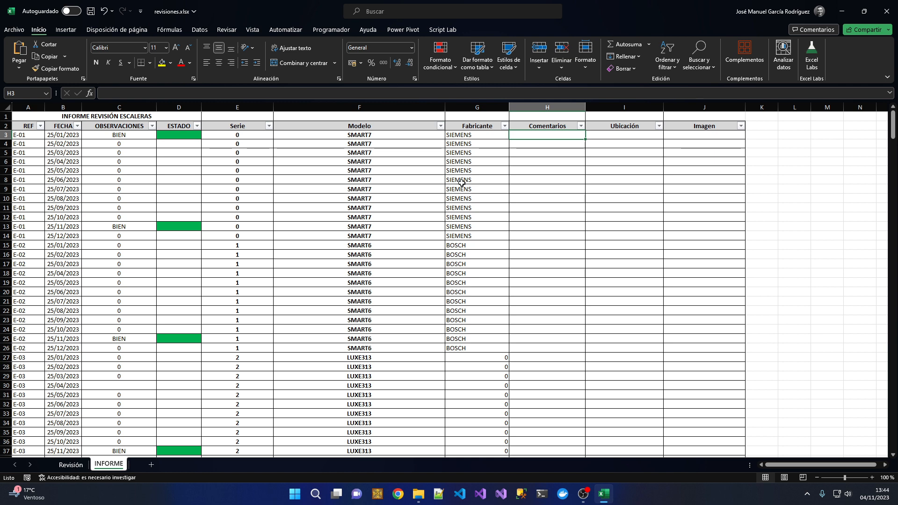
# - Hide the Serie helper column E on the INFORME sheet
pyautogui.click(237, 107)
pyautogui.rightClick(238, 108)
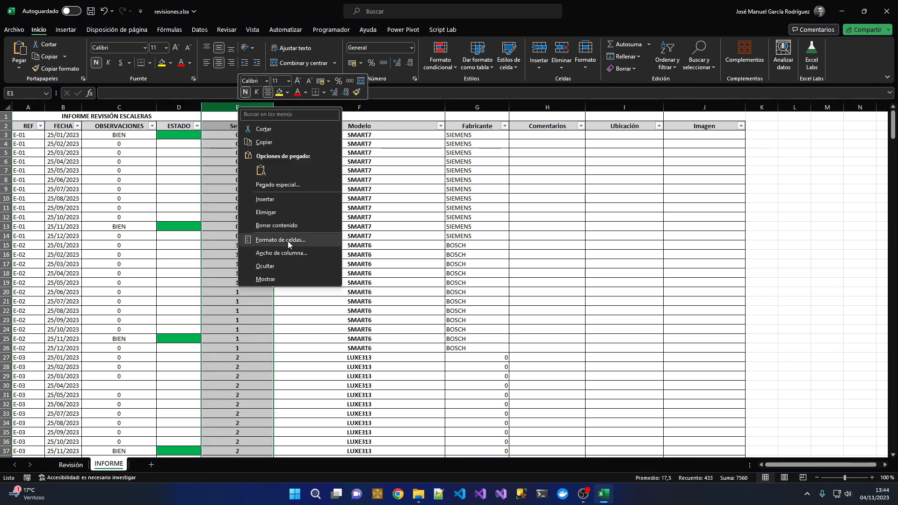
pyautogui.click(281, 254)
pyautogui.press('Escape')
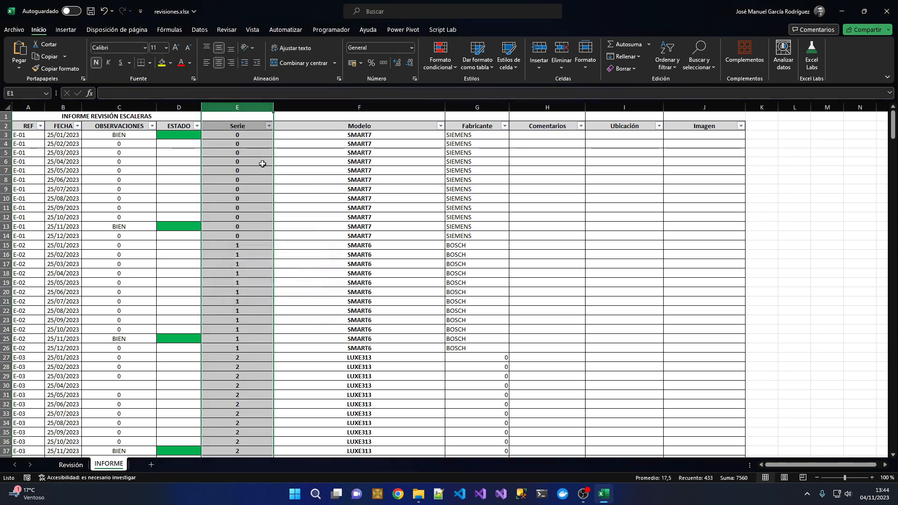
pyautogui.rightClick(243, 111)
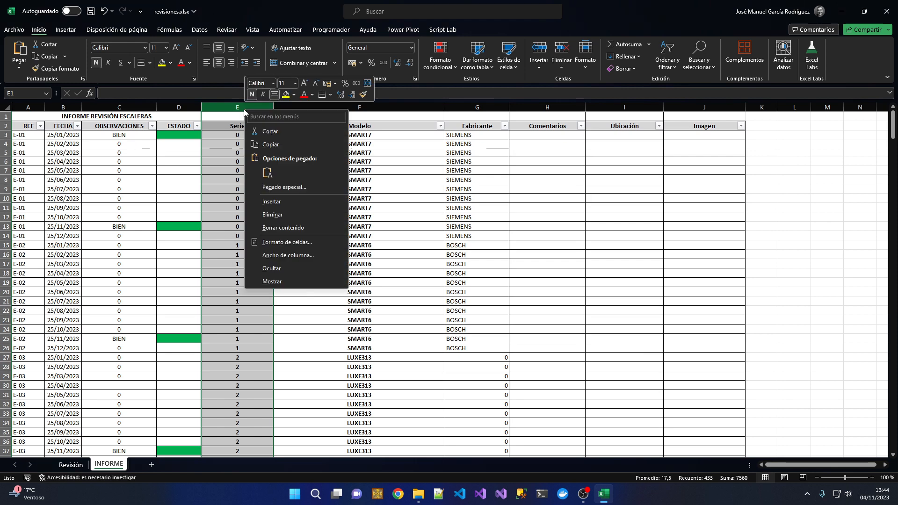
pyautogui.click(265, 274)
# - Autofit the width of the Modelo column F to its contents
pyautogui.doubleClick(373, 107)
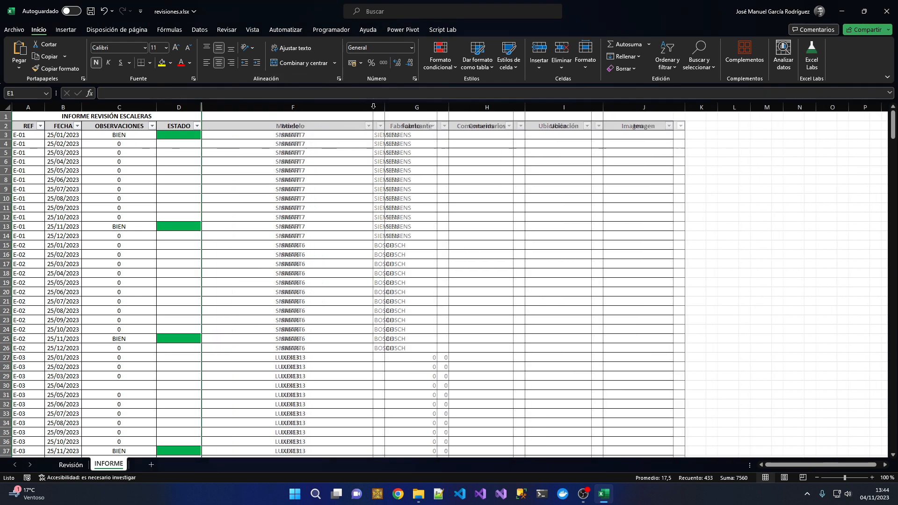
pyautogui.click(321, 190)
pyautogui.click(407, 180)
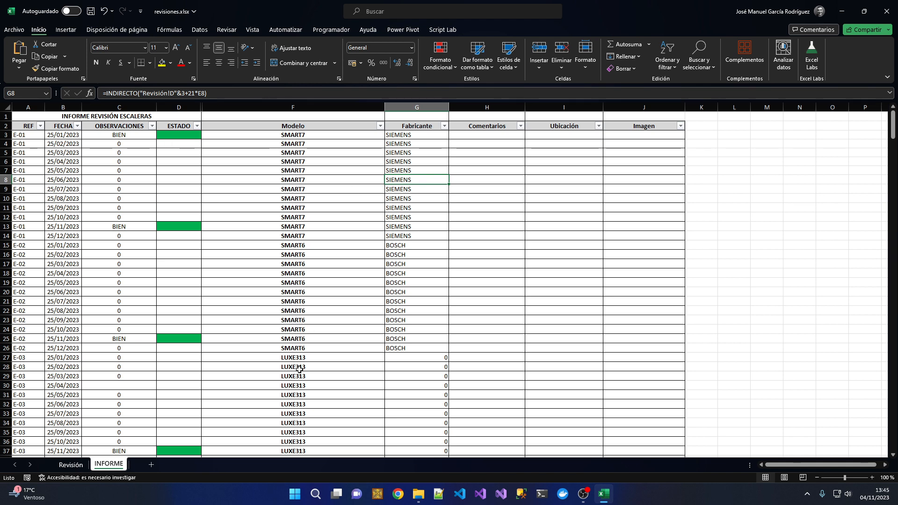
# - On the Revisión sheet, try pulling the E-01 photo link into J4 with =A4, and clear column J
pyautogui.click(71, 465)
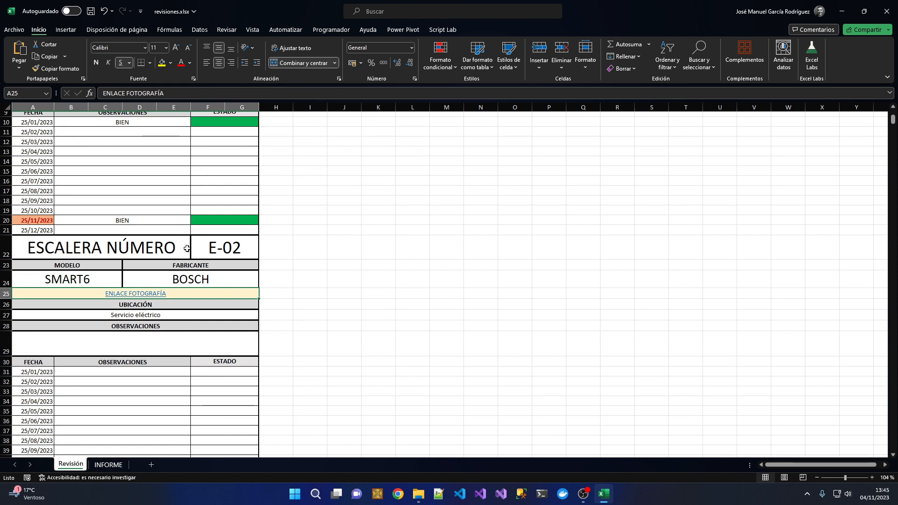
pyautogui.scroll(3, 187, 248)
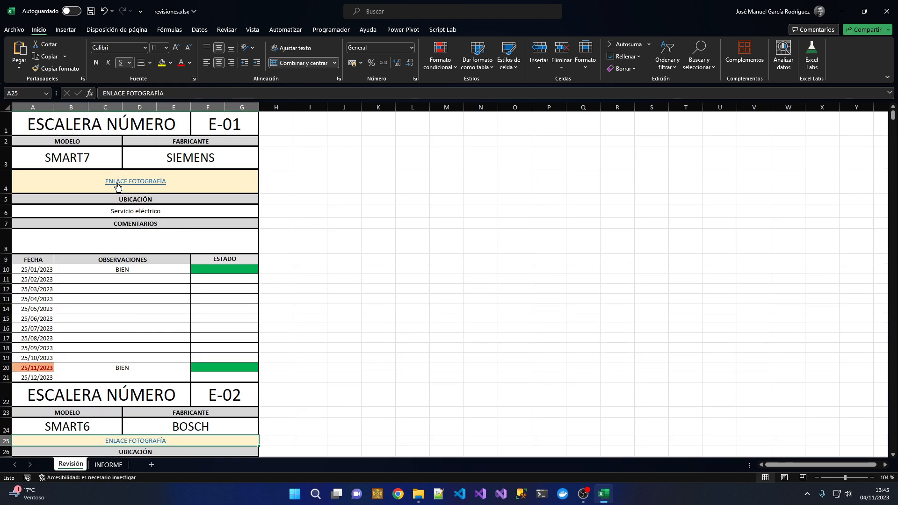
pyautogui.click(342, 186)
pyautogui.write('=')
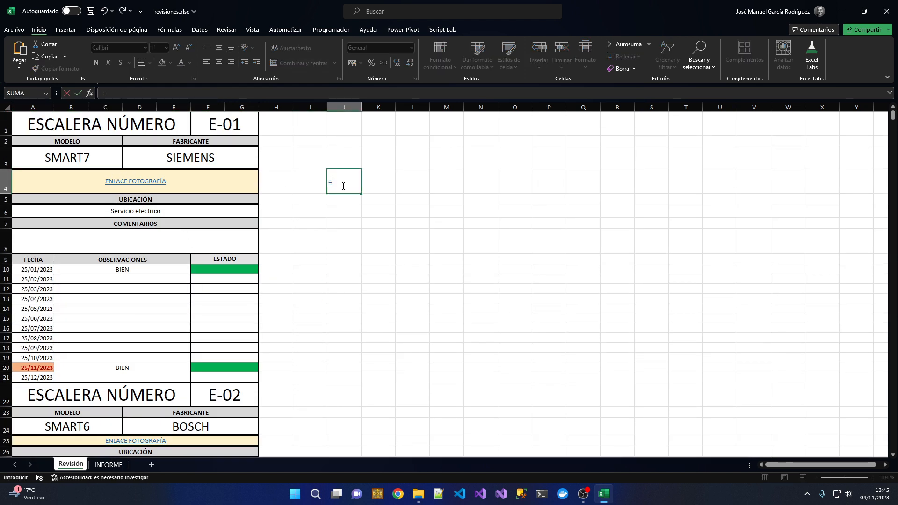
pyautogui.click(216, 182)
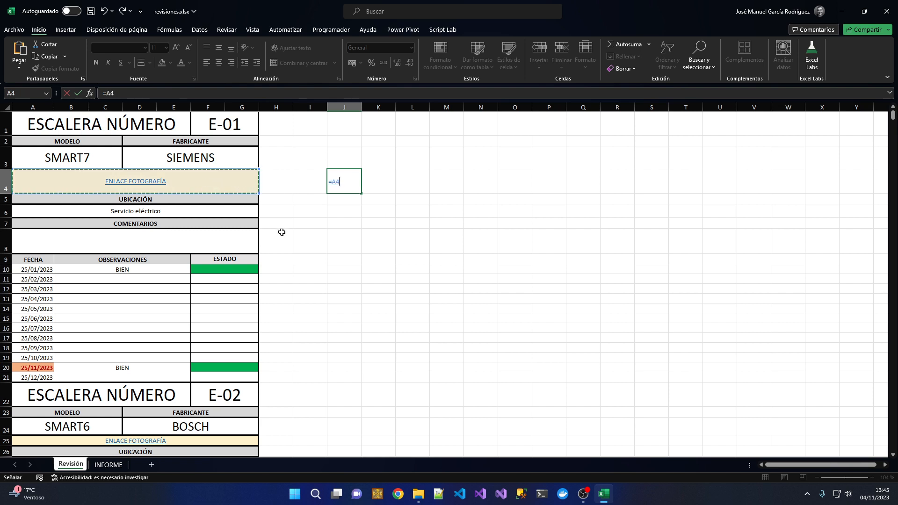
pyautogui.press('Return')
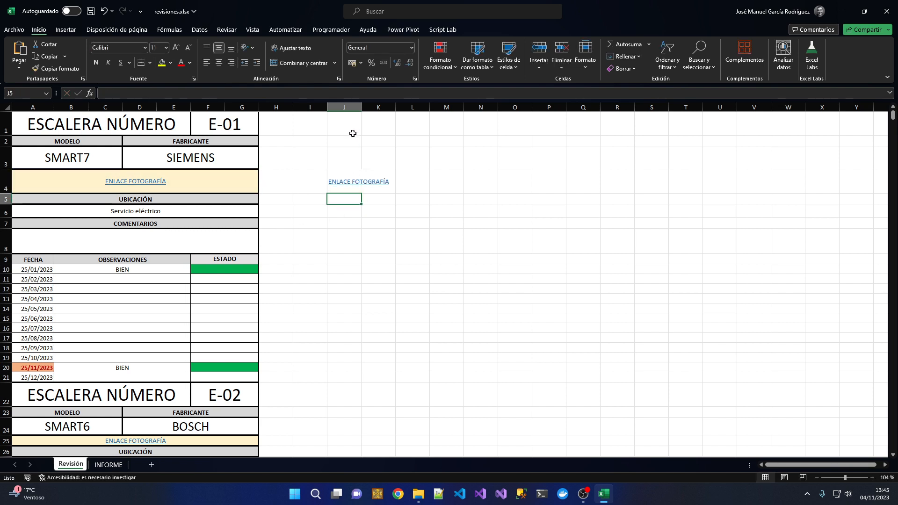
pyautogui.click(356, 108)
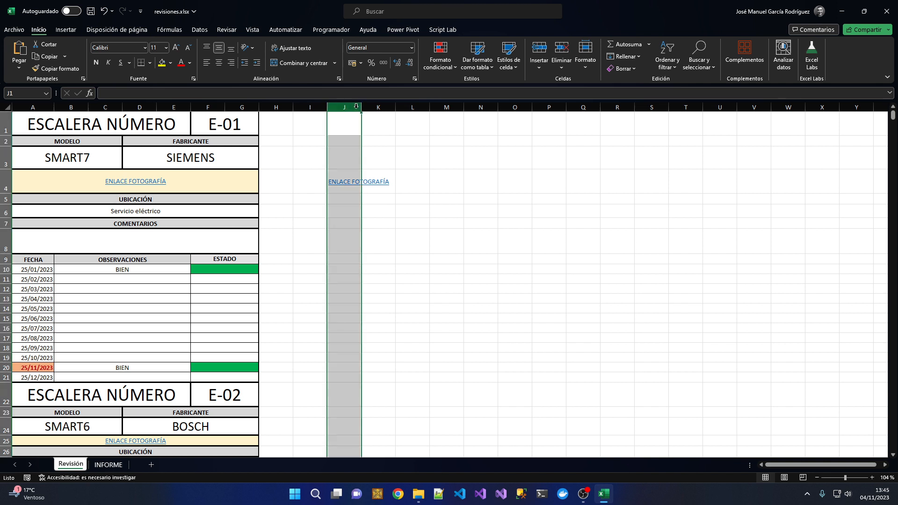
pyautogui.press('Delete')
# - Reference the E-01 ENLACE FOTOGRAFÍA cell from J4 on the Revisión sheet with the formula =A4
pyautogui.click(345, 185)
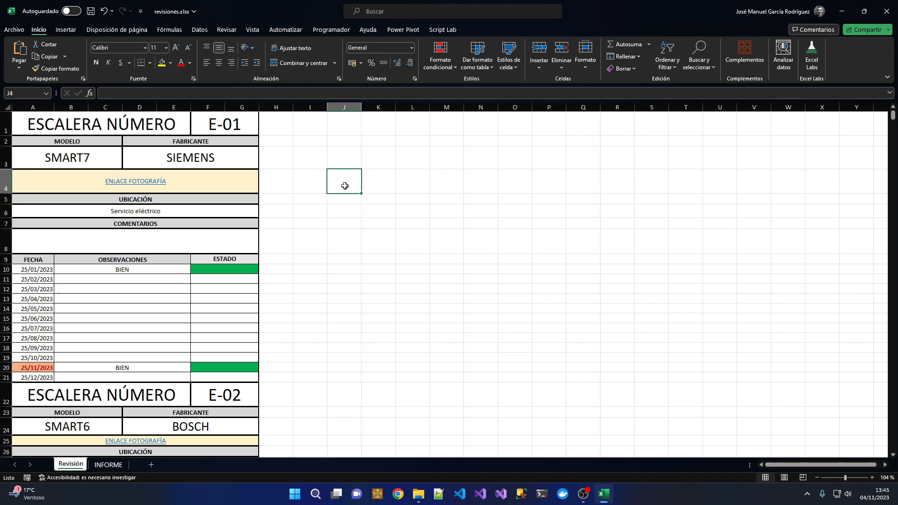
pyautogui.write('=')
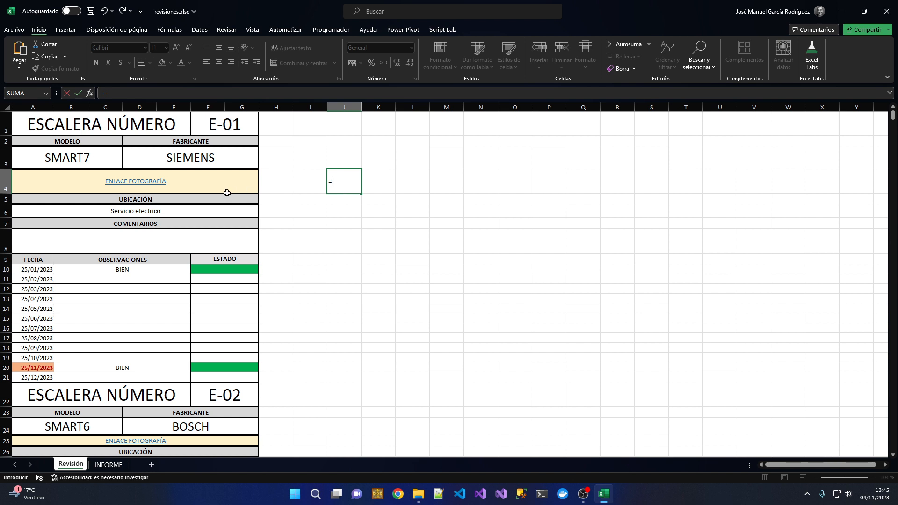
pyautogui.click(196, 183)
pyautogui.press('Return')
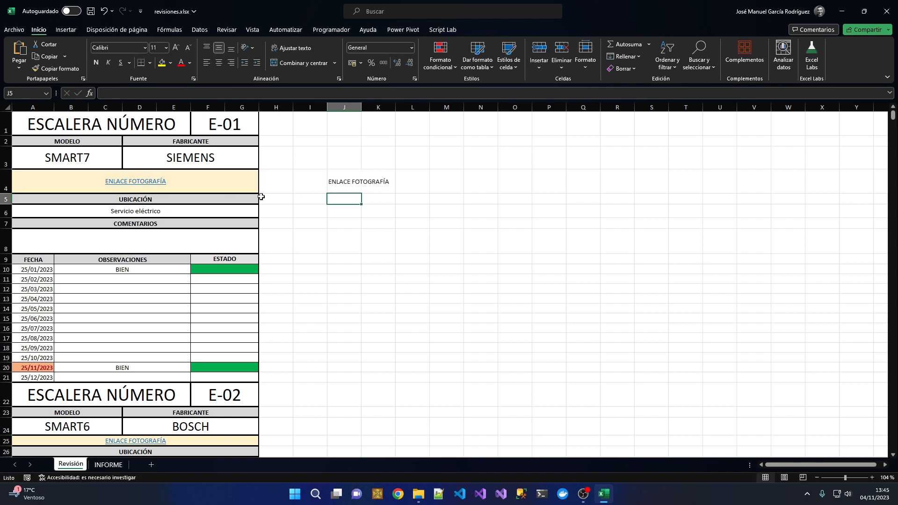
# - In J5 of the Revisión sheet, try turning the E-01 ENLACE FOTOGRAFÍA cell into a link with =HIPERVINCULO(A4)
pyautogui.click(366, 183)
pyautogui.click(341, 182)
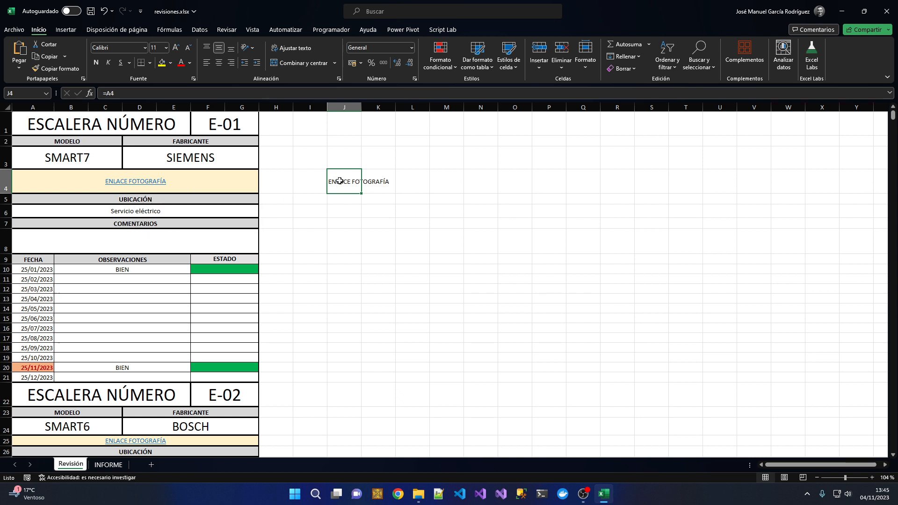
pyautogui.click(343, 197)
pyautogui.write('?HI')
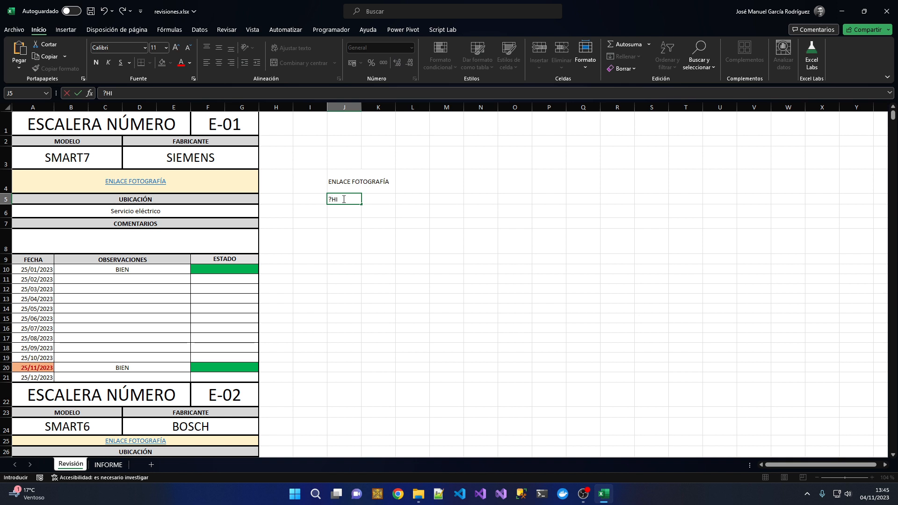
pyautogui.press('BackSpace')
pyautogui.press('BackSpace')
pyautogui.write('=')
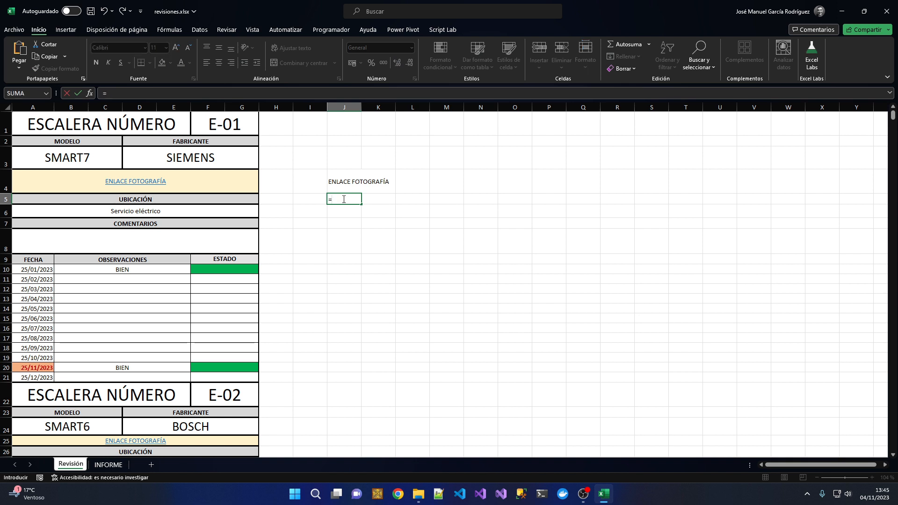
pyautogui.write('HI')
pyautogui.press('Tab')
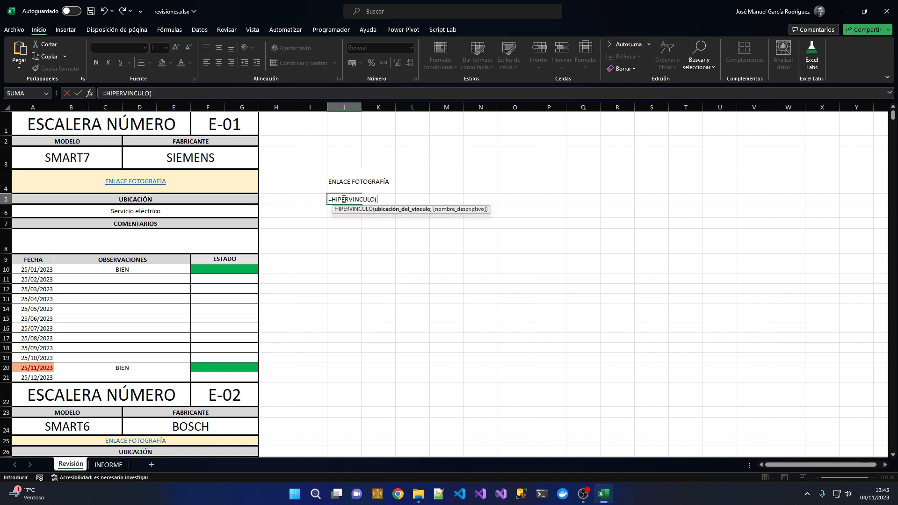
pyautogui.click(183, 180)
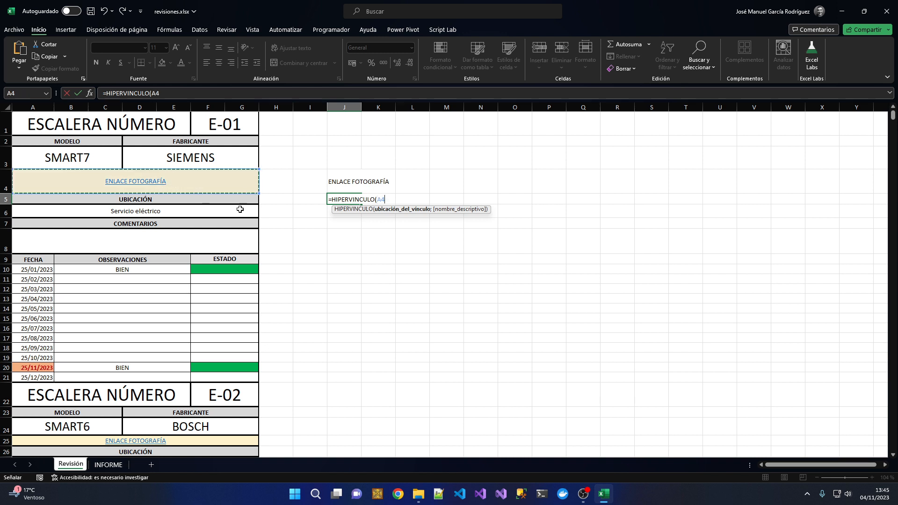
pyautogui.press('Return')
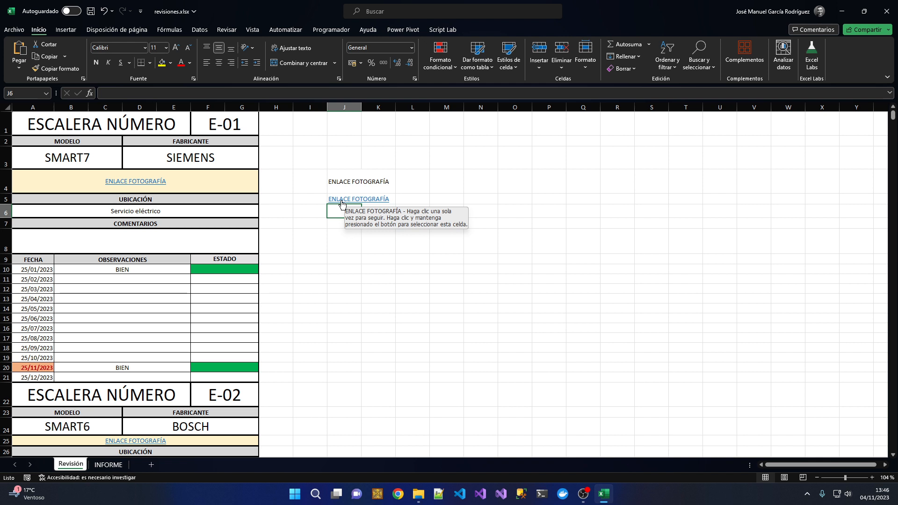
# - Follow the HIPERVINCULO link in J5 to test it, and delete the formula from the cell
pyautogui.click(360, 202)
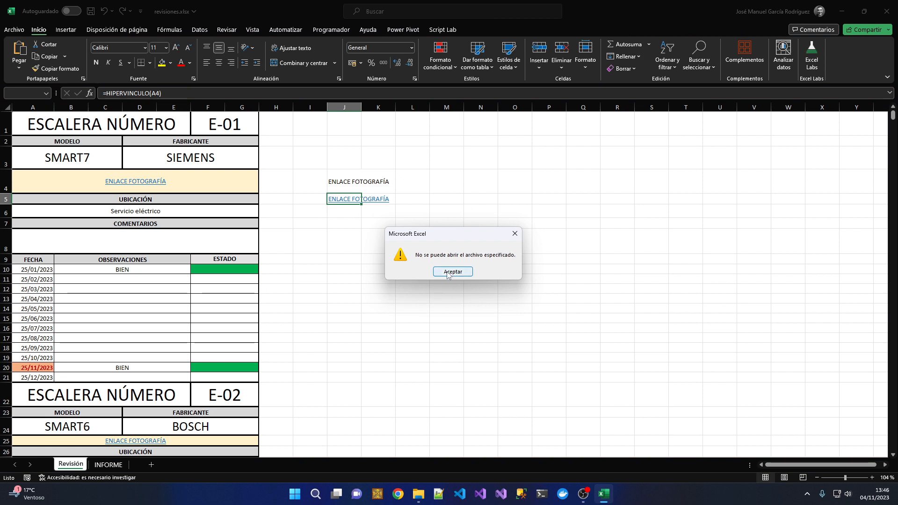
pyautogui.click(468, 271)
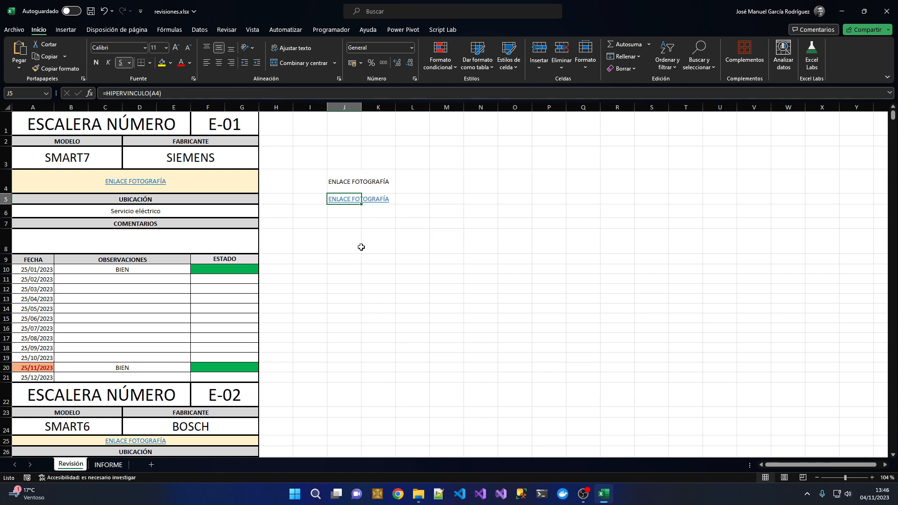
pyautogui.press('Delete')
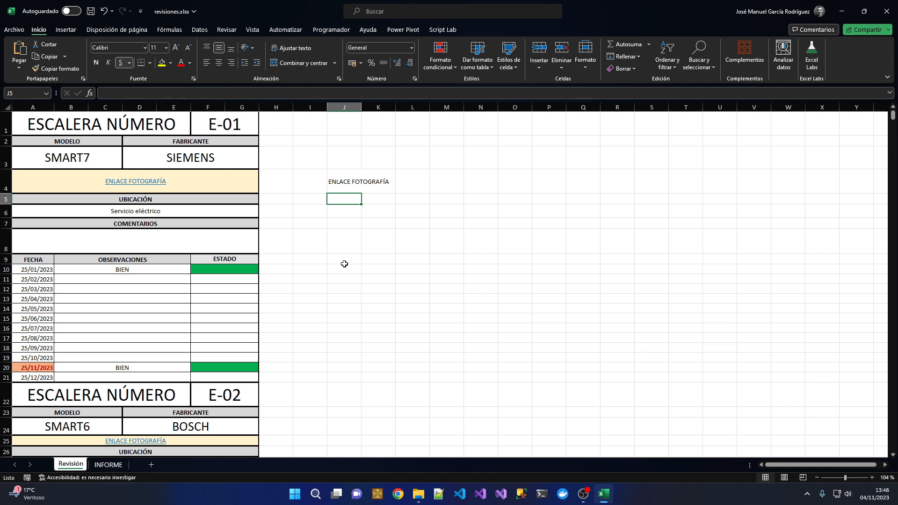
# - Open the Visual Basic editor for revisiones.xlsx and resize and reposition its window over the sheet
pyautogui.click(343, 237)
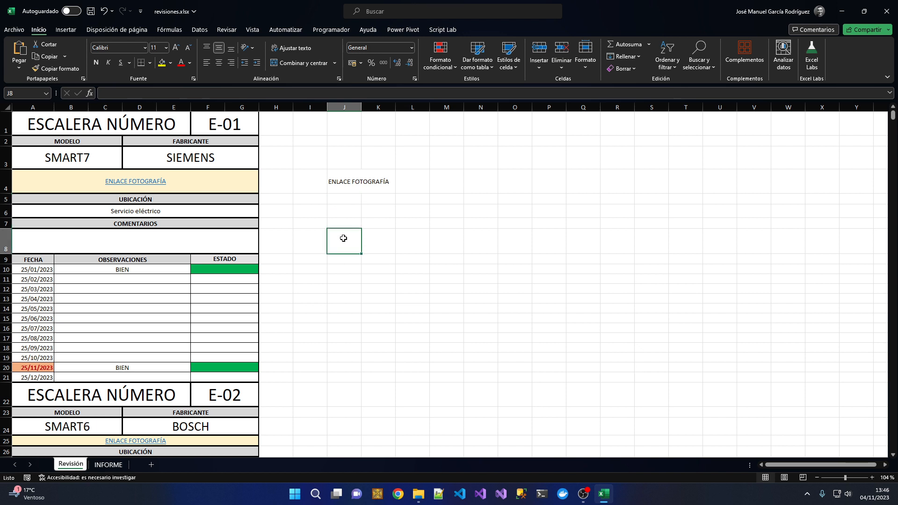
pyautogui.click(345, 225)
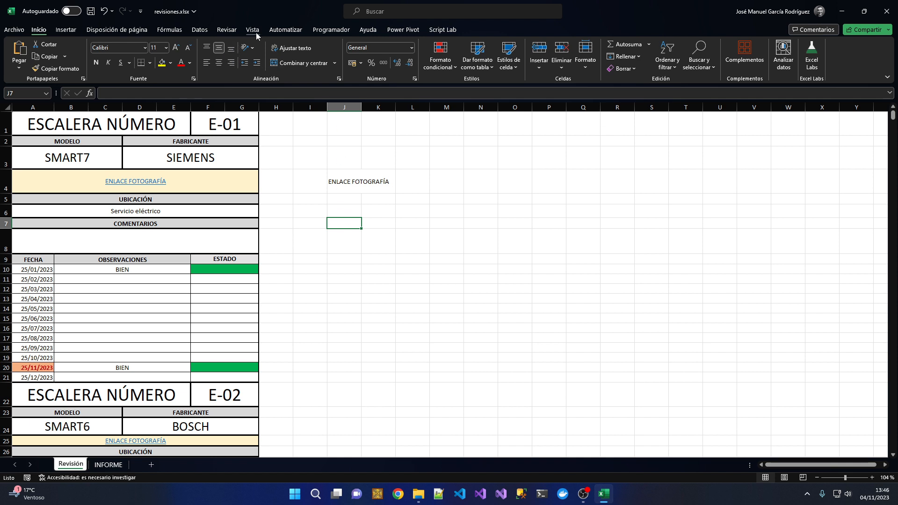
pyautogui.click(330, 30)
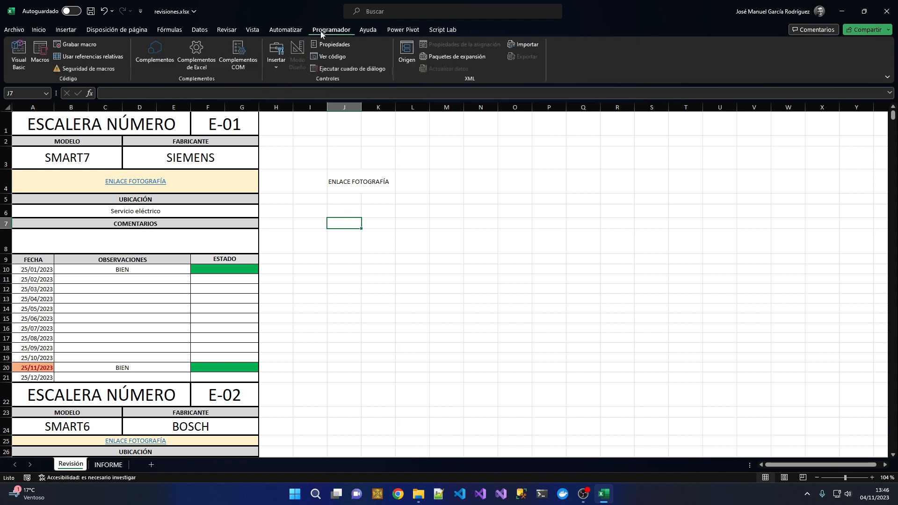
pyautogui.click(18, 70)
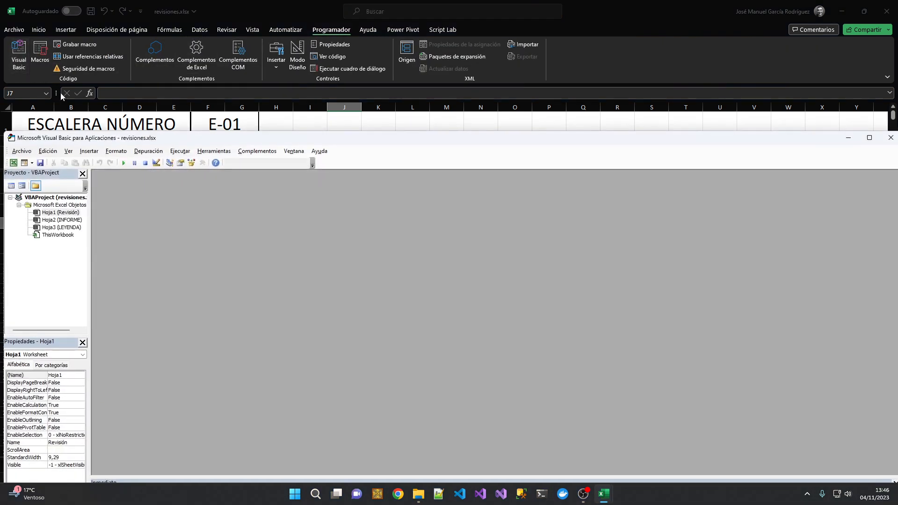
pyautogui.moveTo(228, 139); pyautogui.dragTo(291, 93)
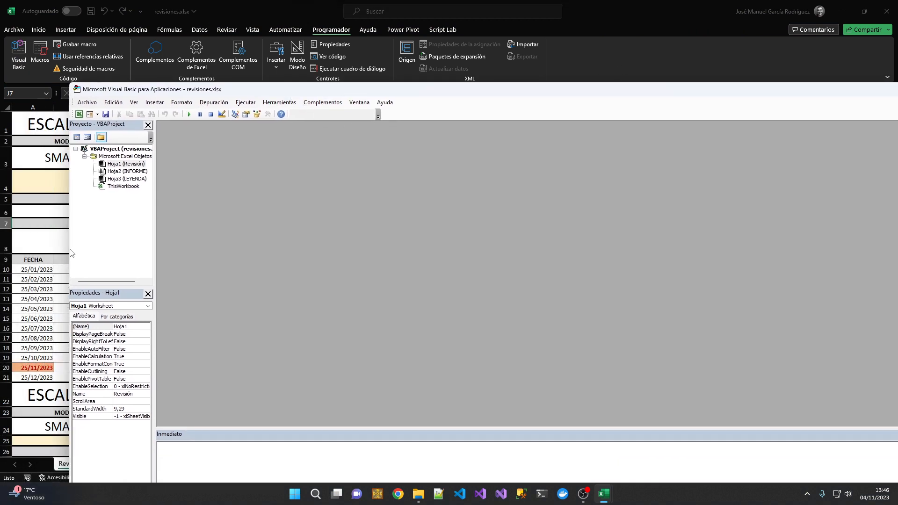
pyautogui.moveTo(70, 249); pyautogui.dragTo(305, 247)
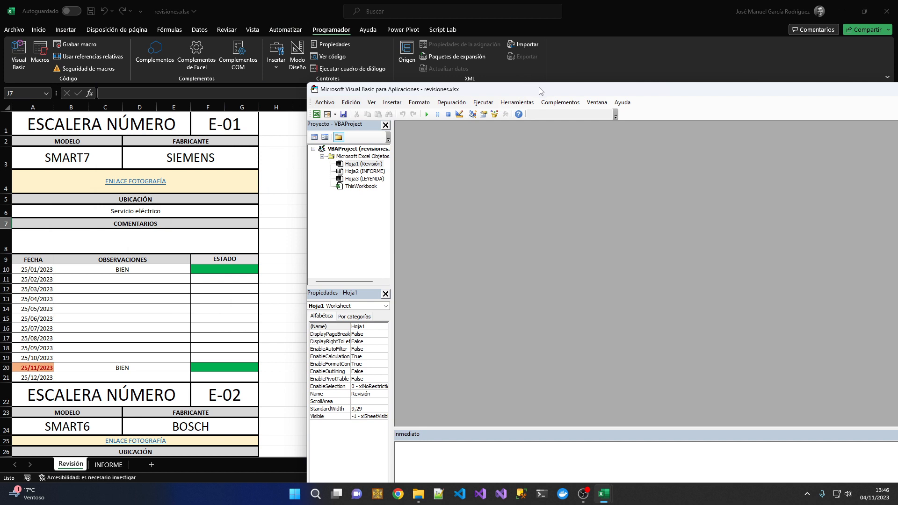
pyautogui.moveTo(540, 89); pyautogui.dragTo(398, 68)
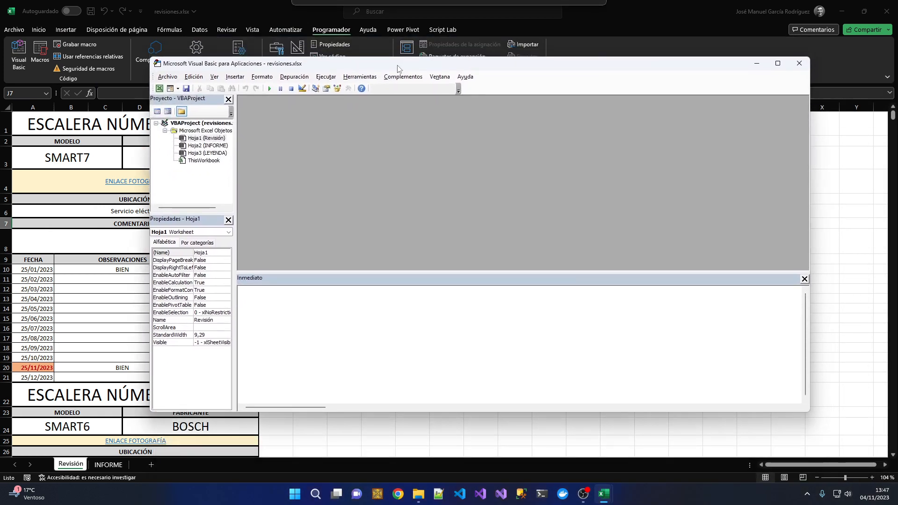
# - Insert a new standard module into the workbook's VBA project
pyautogui.rightClick(192, 131)
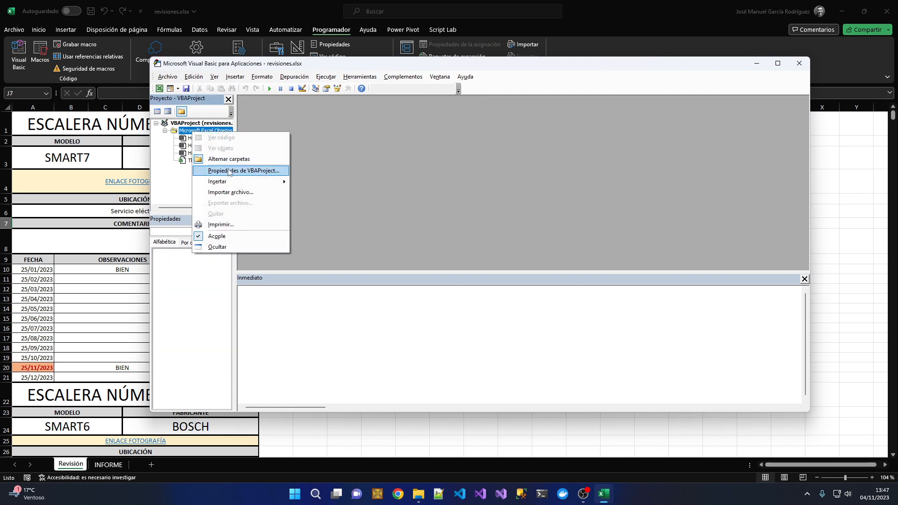
pyautogui.moveTo(260, 183)
pyautogui.click(314, 193)
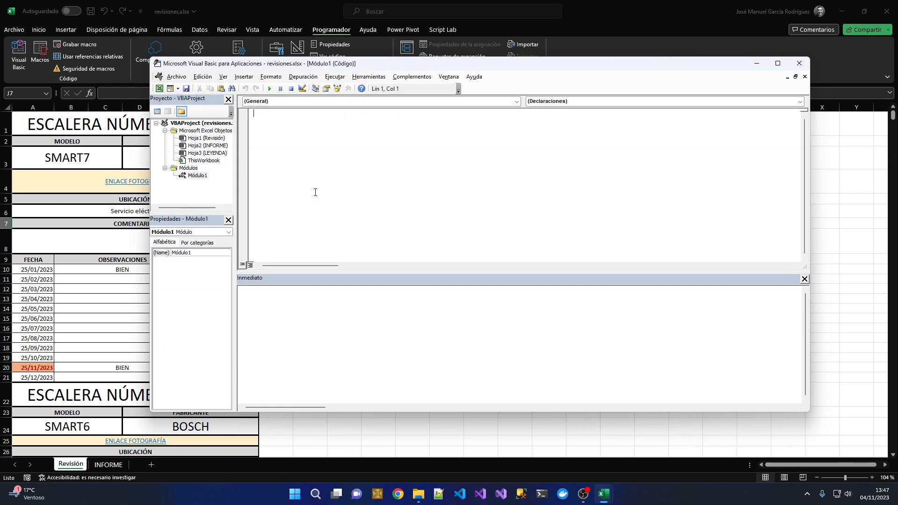
# - Rename the new module as Funciones
pyautogui.click(181, 253)
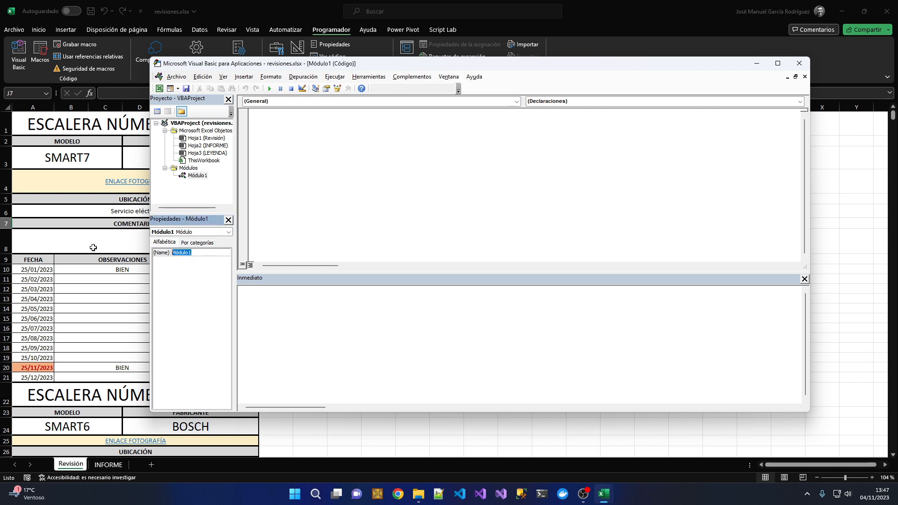
pyautogui.write('FUnciones')
pyautogui.press('BackSpace')
pyautogui.press('BackSpace')
pyautogui.press('BackSpace')
pyautogui.press('BackSpace')
pyautogui.press('BackSpace')
pyautogui.press('BackSpace')
pyautogui.press('BackSpace')
pyautogui.press('BackSpace')
pyautogui.write('unciones')
pyautogui.press('Return')
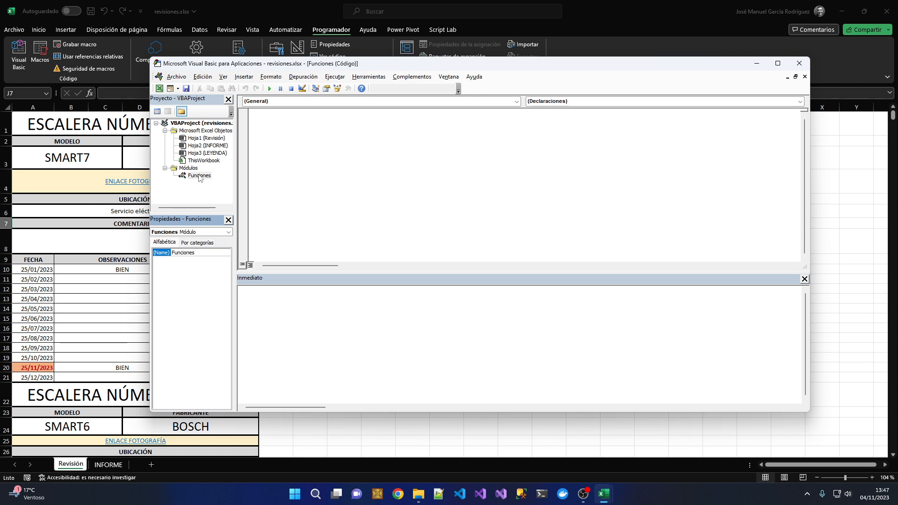
# - Declare a function in the Funciones module as Function Resolver(param As Range) As String
pyautogui.click(287, 158)
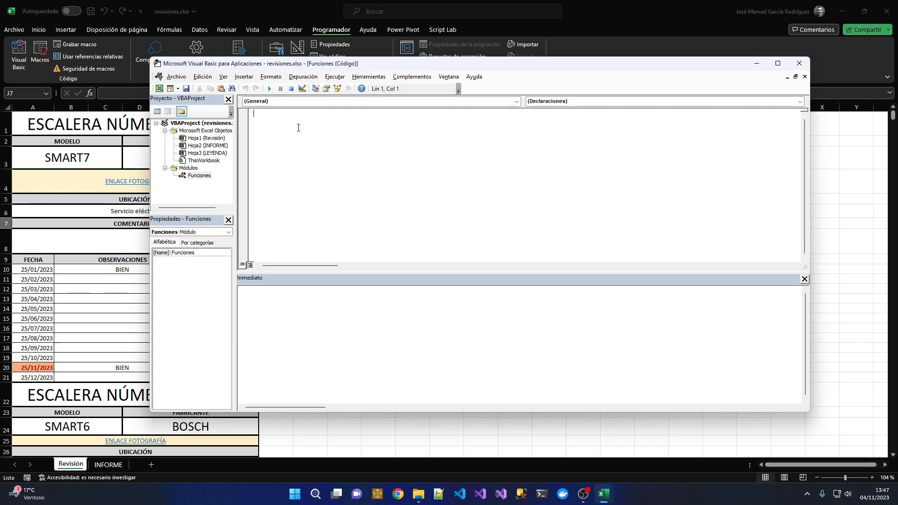
pyautogui.write('Function Resolve')
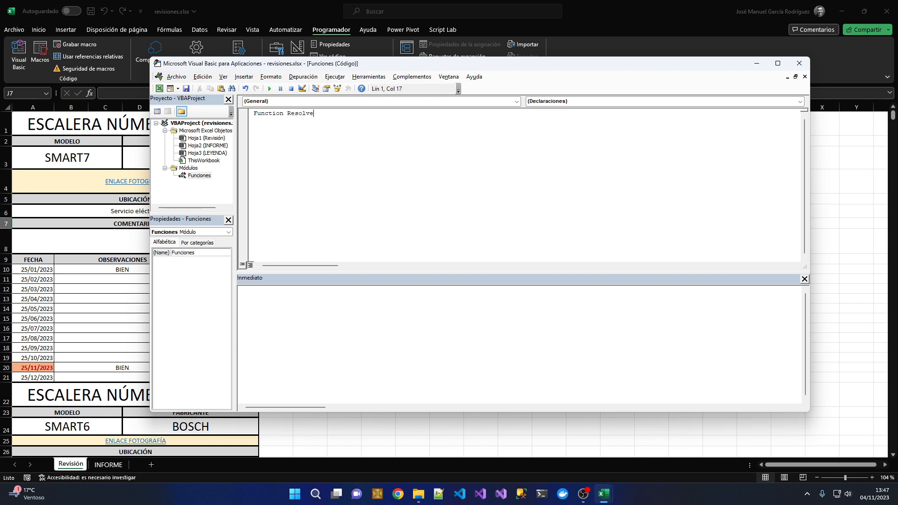
pyautogui.write('r(param as ran')
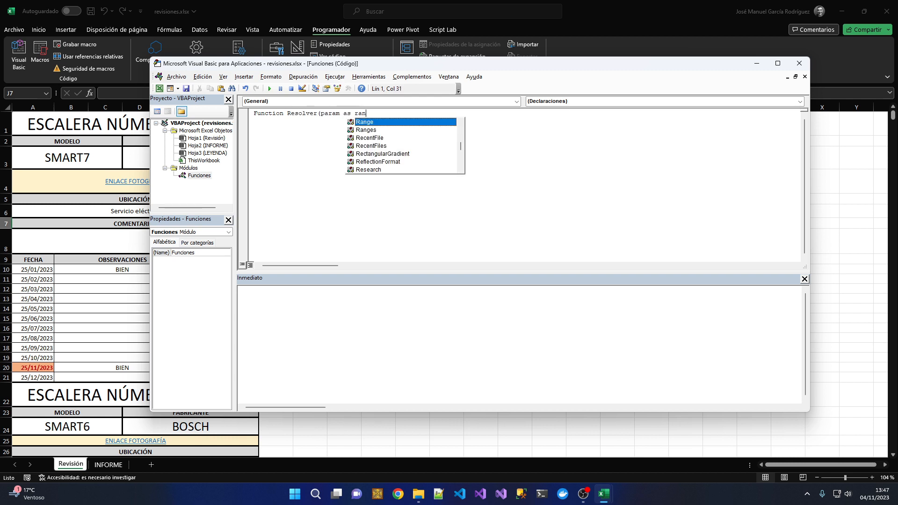
pyautogui.press('Tab')
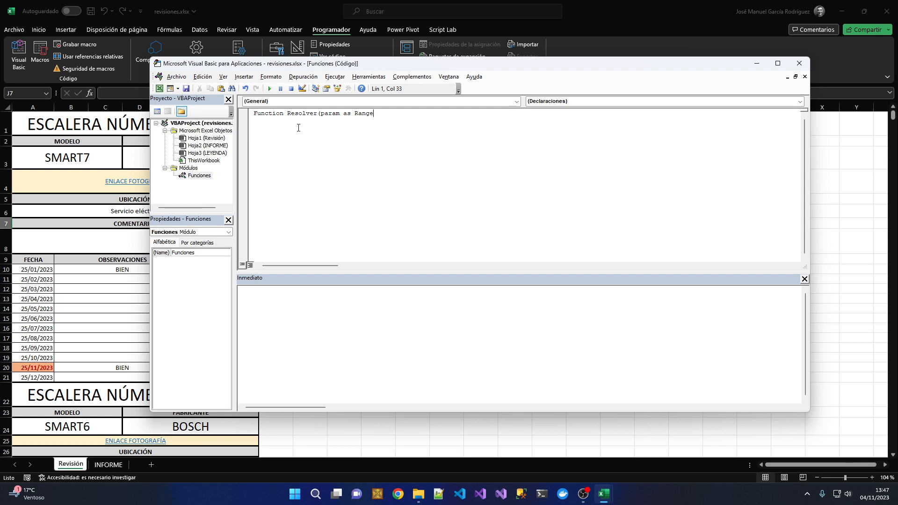
pyautogui.write(') as str')
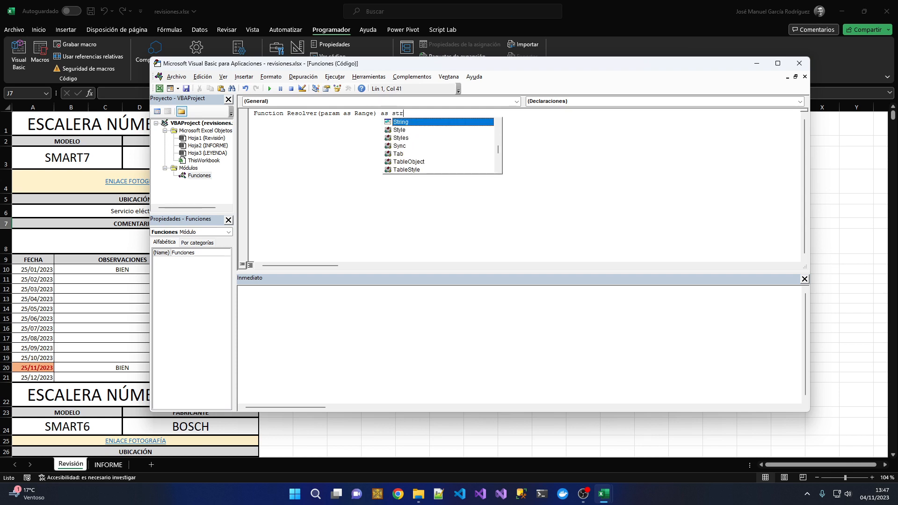
pyautogui.press('Tab')
pyautogui.press('Return')
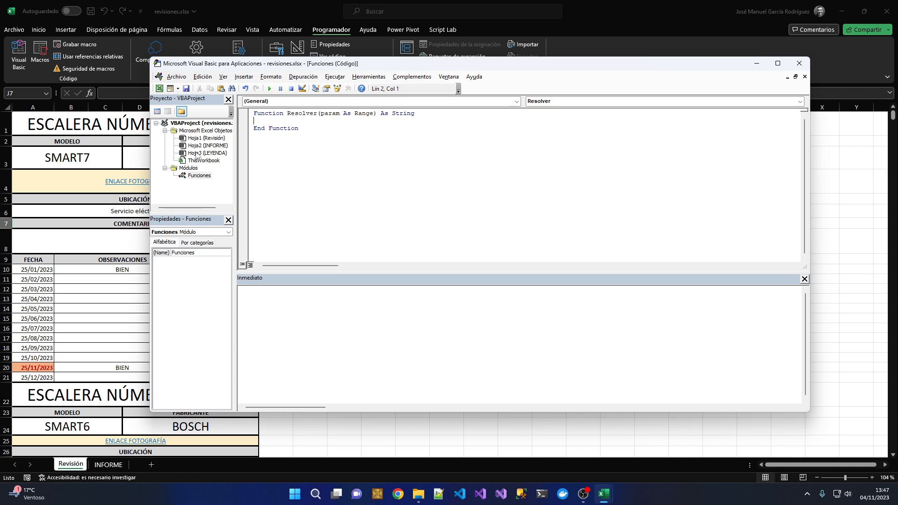
# - In the code of Hoja1 (Revisión), create a trial procedure Sub Macro and reference the module's members with "Funciones."
pyautogui.doubleClick(206, 138)
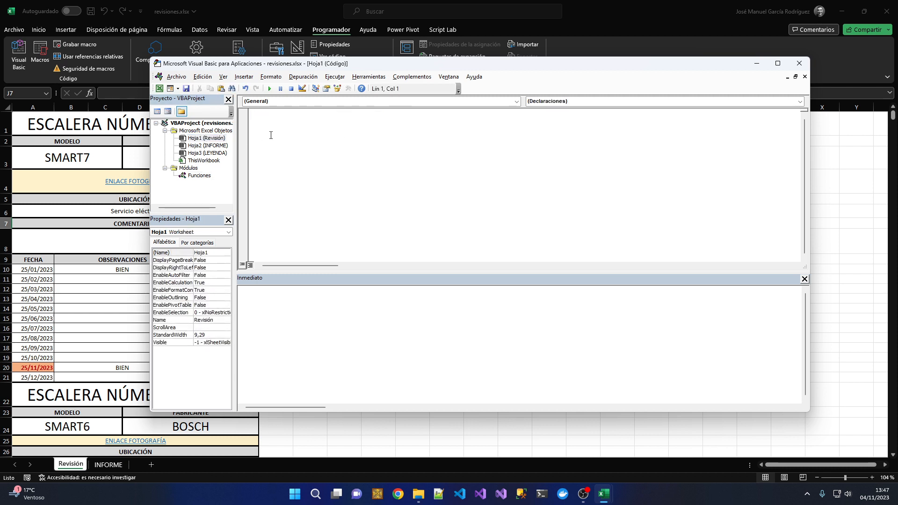
pyautogui.write('funct')
pyautogui.press('BackSpace')
pyautogui.press('BackSpace')
pyautogui.press('BackSpace')
pyautogui.press('BackSpace')
pyautogui.press('BackSpace')
pyautogui.write('sub Macro')
pyautogui.press('Return')
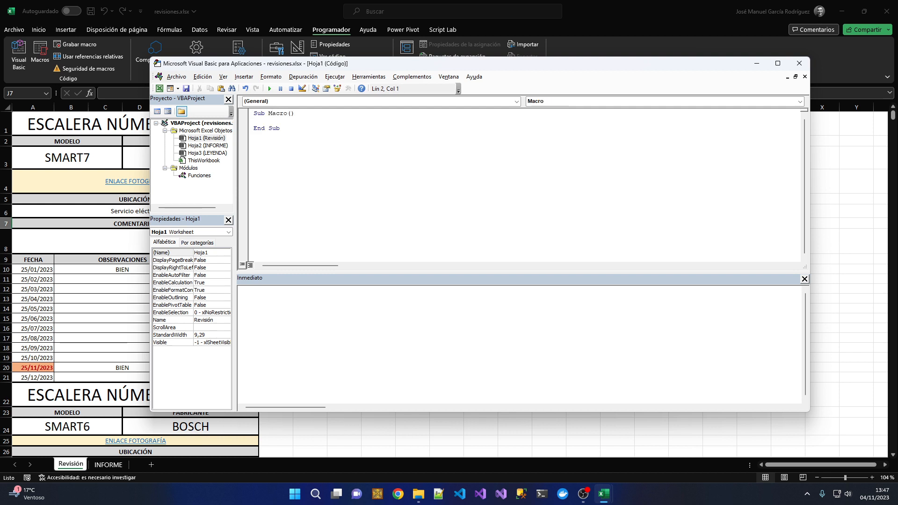
pyautogui.write('Funciones.')
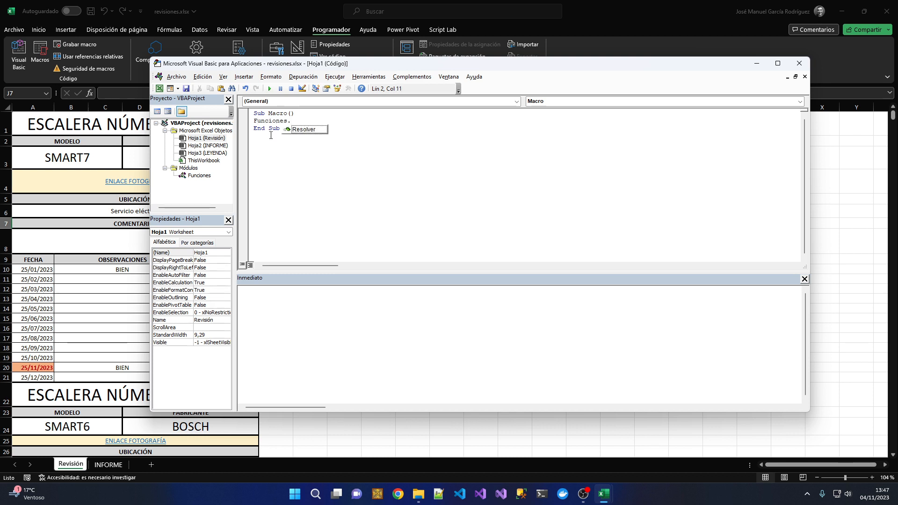
# - Remove the Funciones reference and delete the whole trial Macro procedure from the Hoja1 code
pyautogui.press('Down')
pyautogui.hotkey('shift', 'Home')
pyautogui.press('BackSpace')
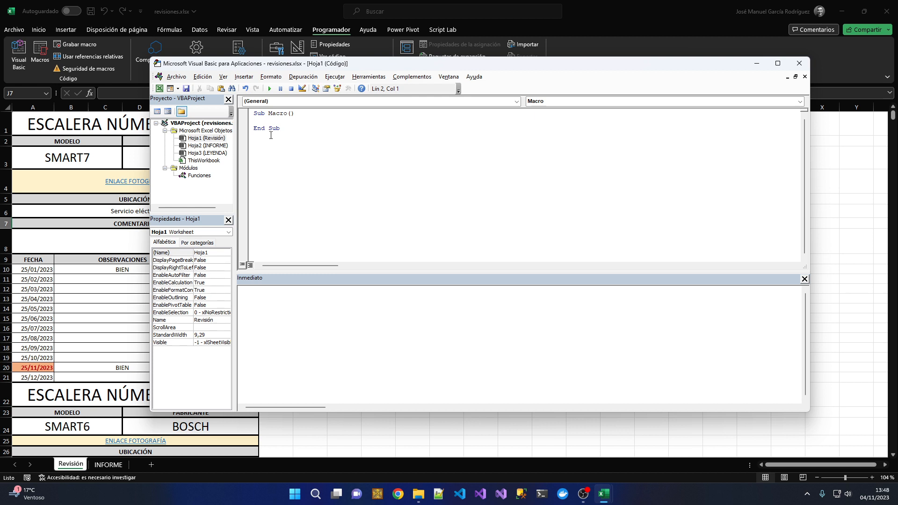
pyautogui.hotkey('ctrl', 'a')
pyautogui.press('Delete')
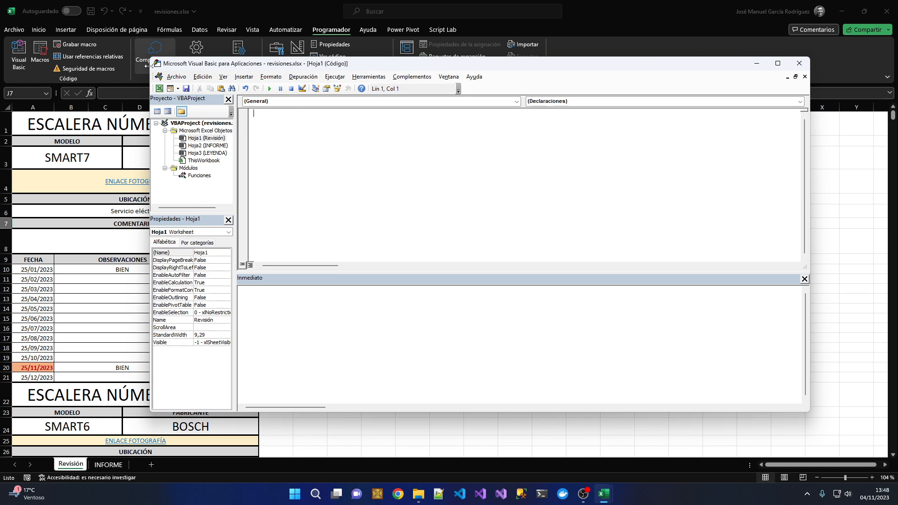
# - In the Funciones module, make the function return its argument's link address with Resolver = param.Hyperlinks(1).Address
pyautogui.click(199, 176)
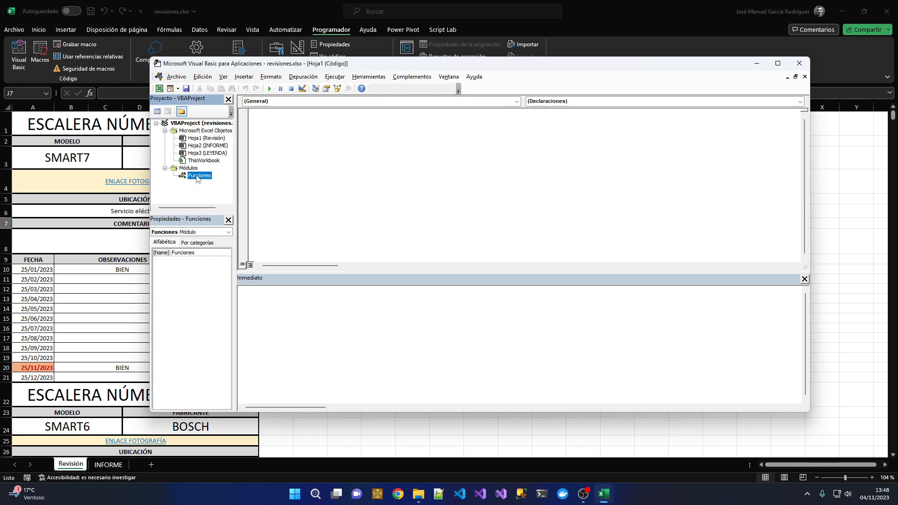
pyautogui.doubleClick(197, 176)
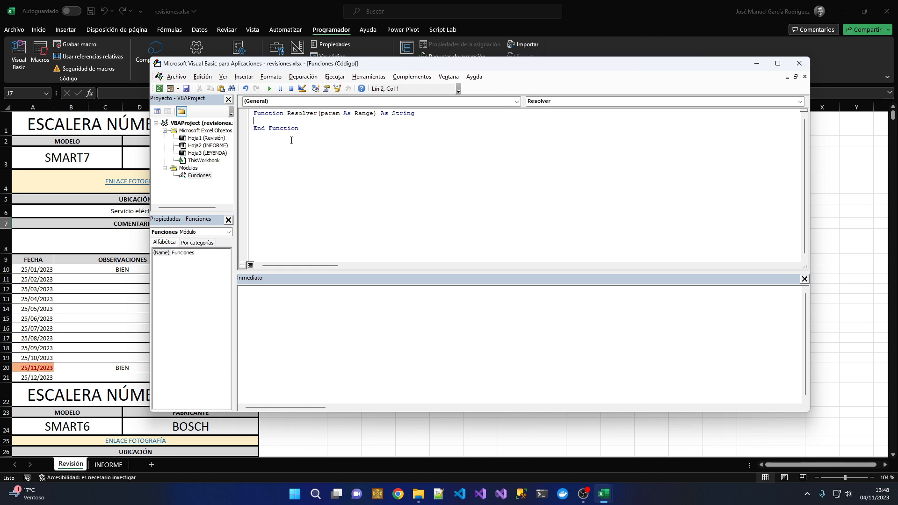
pyautogui.write('Resolver=')
pyautogui.write('param.')
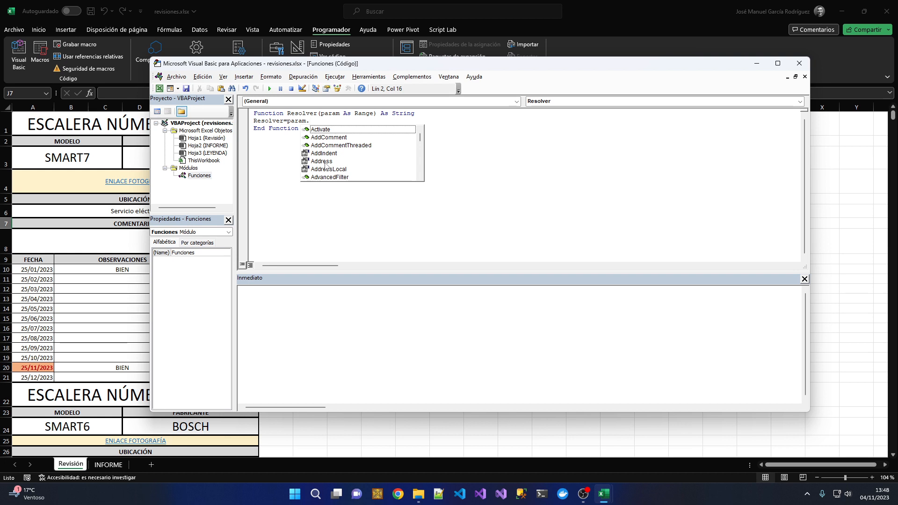
pyautogui.write('hipe')
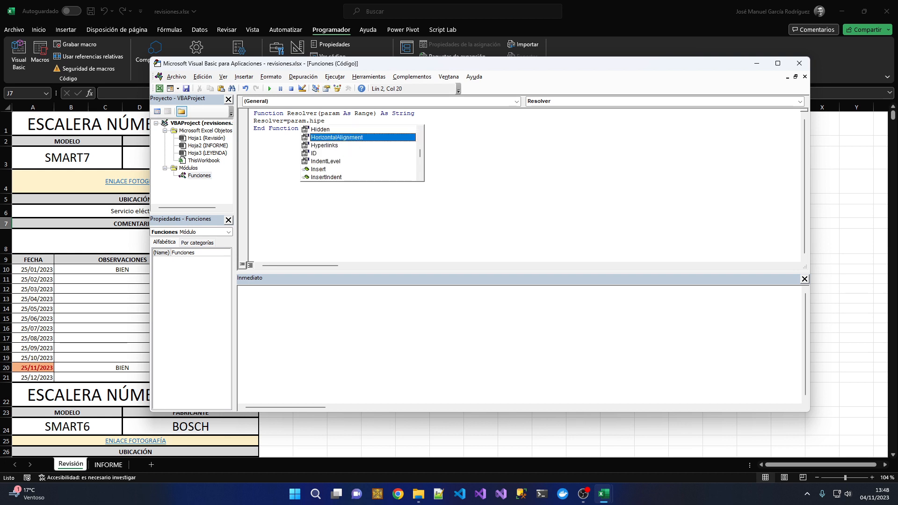
pyautogui.press('Tab')
pyautogui.write('(1)')
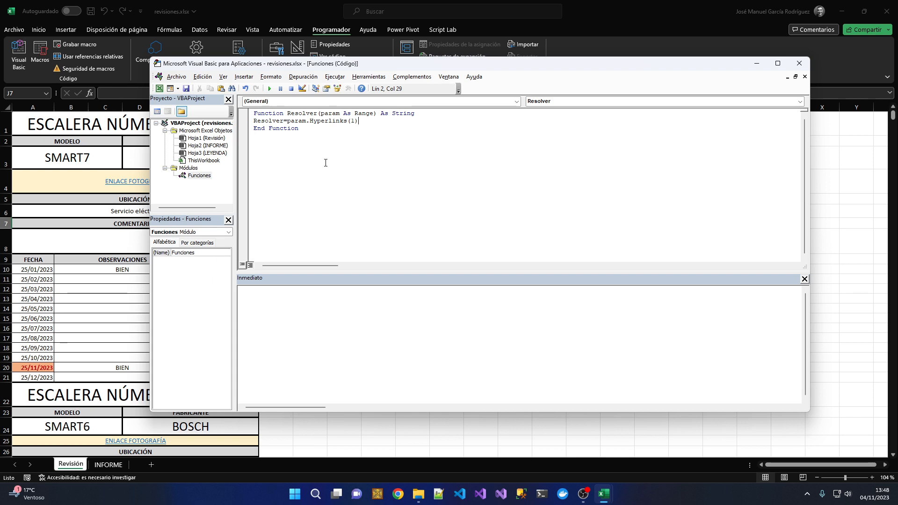
pyautogui.write('.ad')
pyautogui.press('Return')
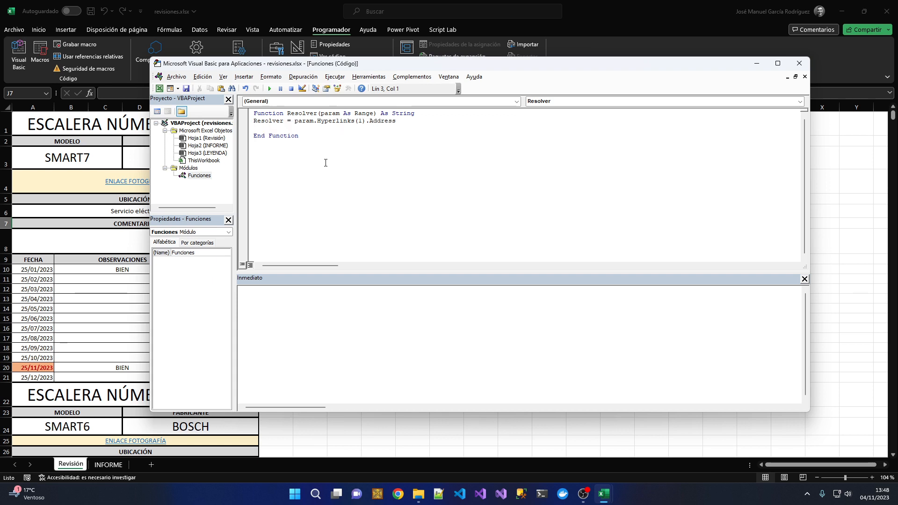
pyautogui.press('BackSpace')
pyautogui.press('Home')
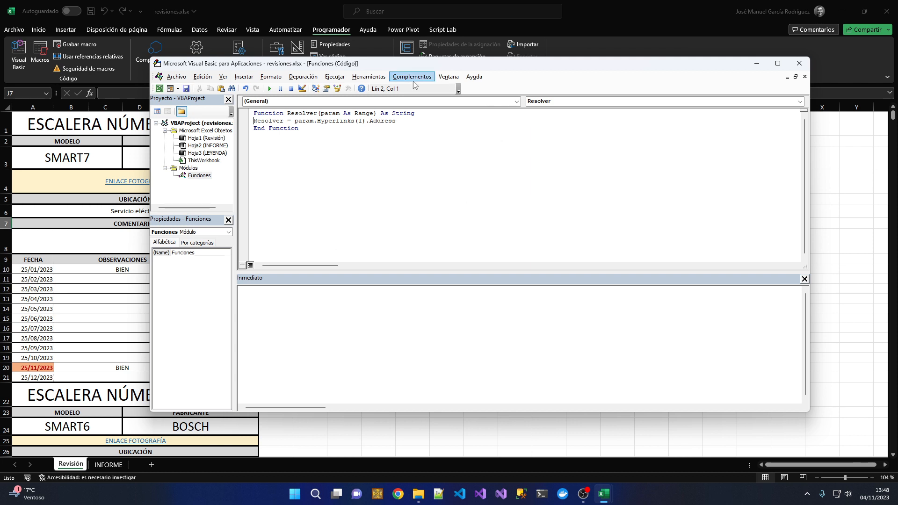
# - Enter =Resolver(A4) in cell J7 of the Revisión sheet and widen column J to fit the file name
pyautogui.click(756, 64)
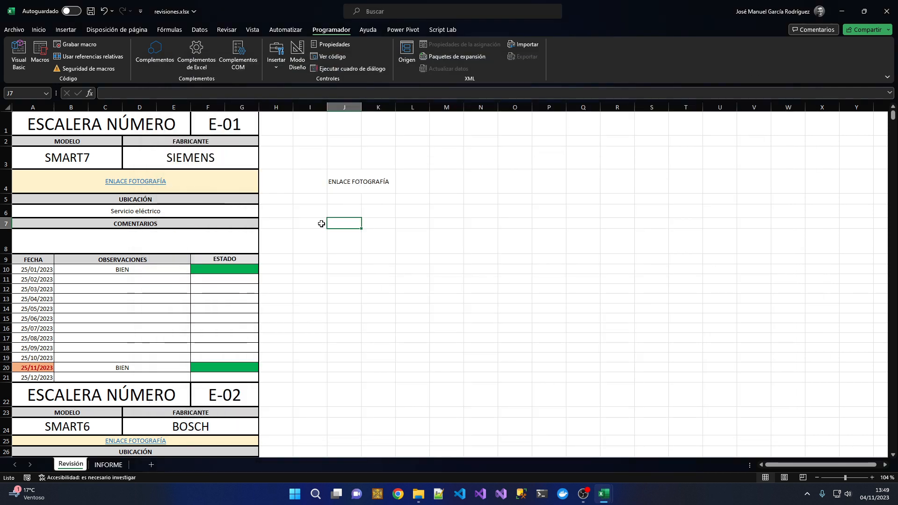
pyautogui.write('=res')
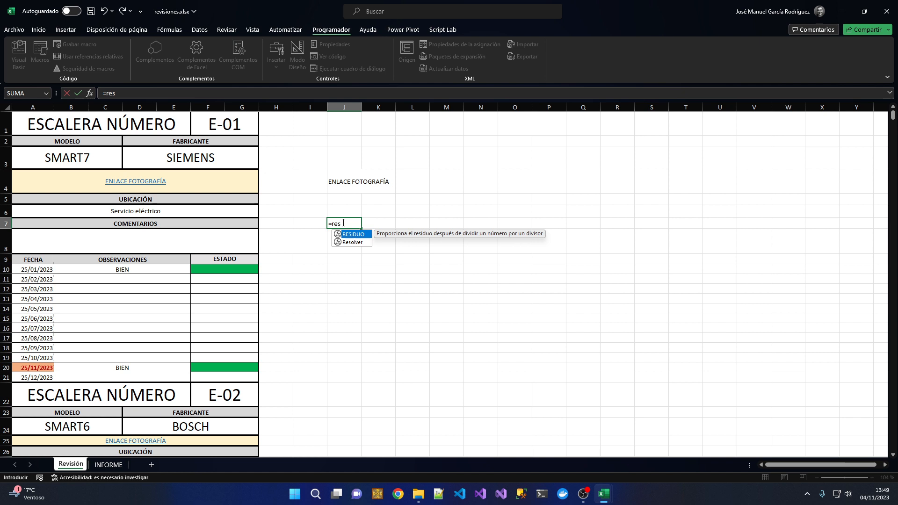
pyautogui.press('Down')
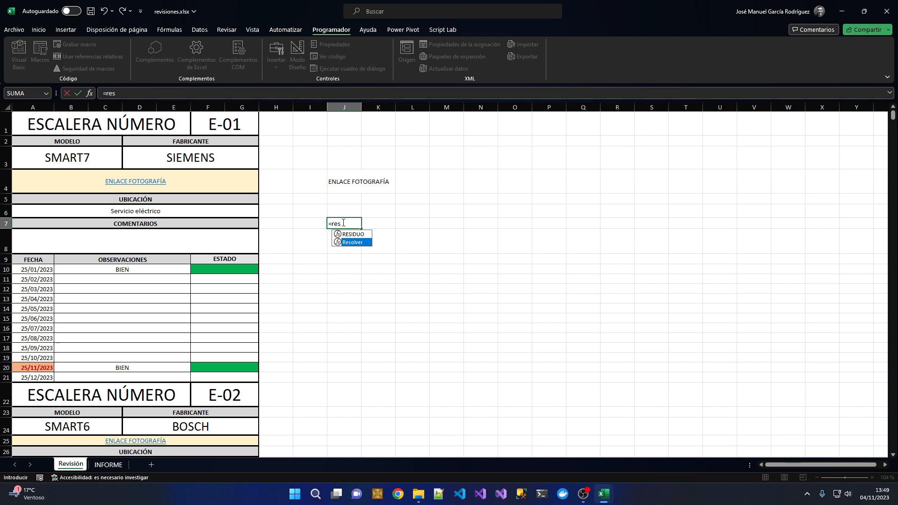
pyautogui.press('Tab')
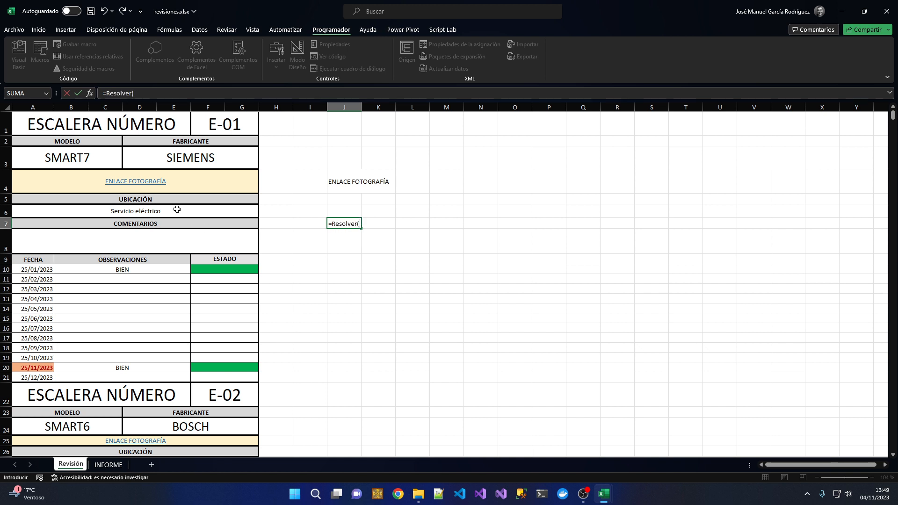
pyautogui.click(181, 186)
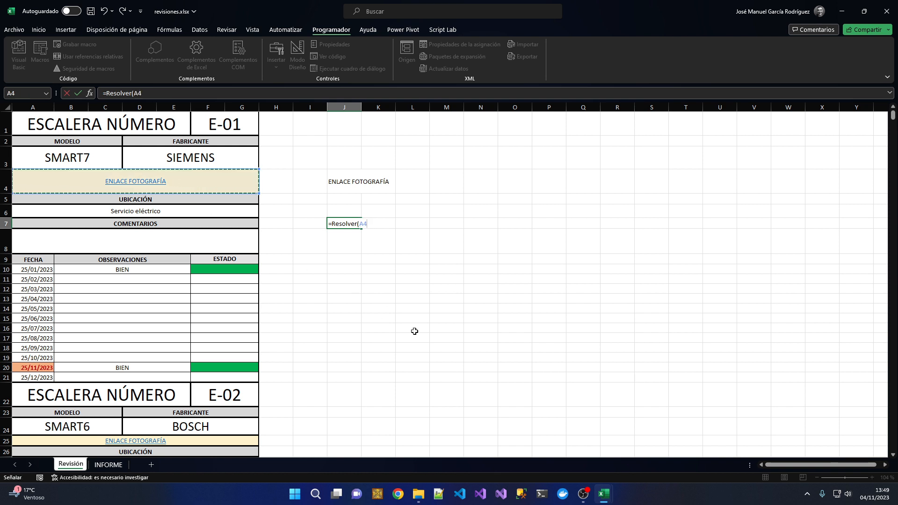
pyautogui.press('Return')
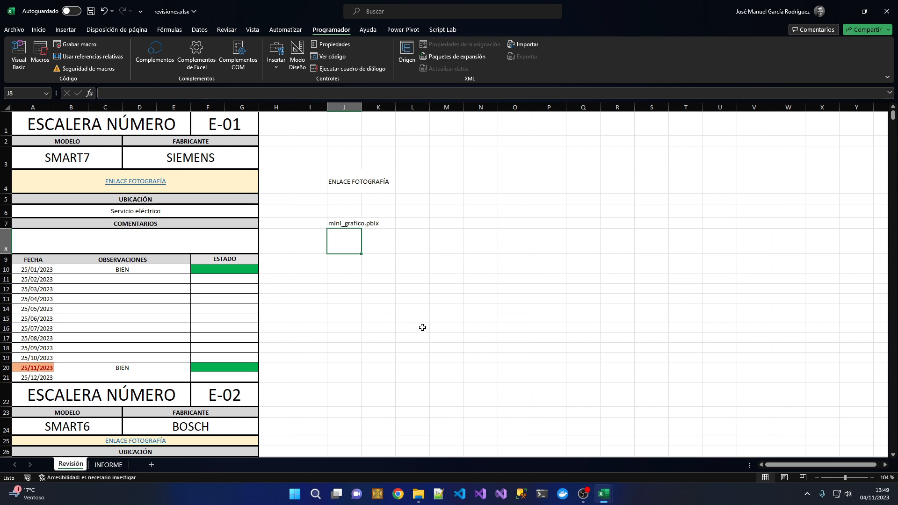
pyautogui.moveTo(361, 108); pyautogui.dragTo(405, 110)
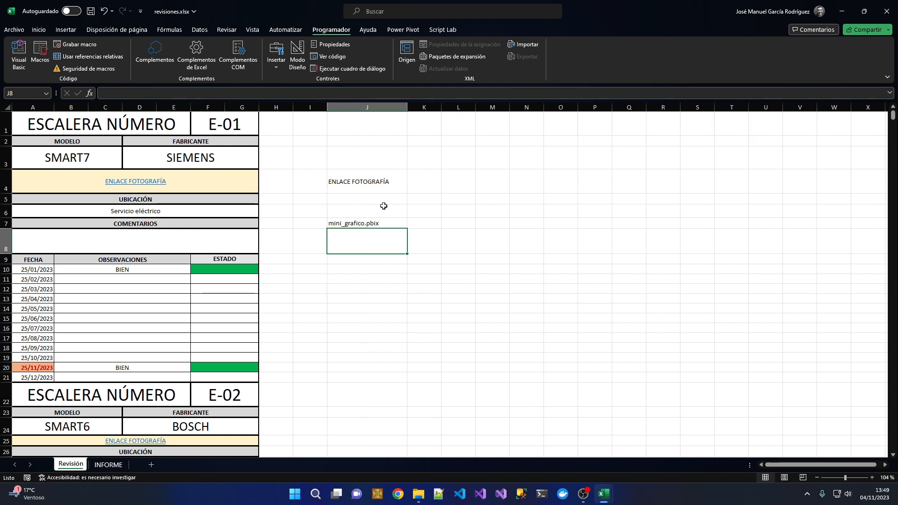
# - Switch to File Explorer and locate mini_grafico.pbix in the Proyectos PBI folder, then return to the workbook
pyautogui.click(364, 224)
pyautogui.click(418, 493)
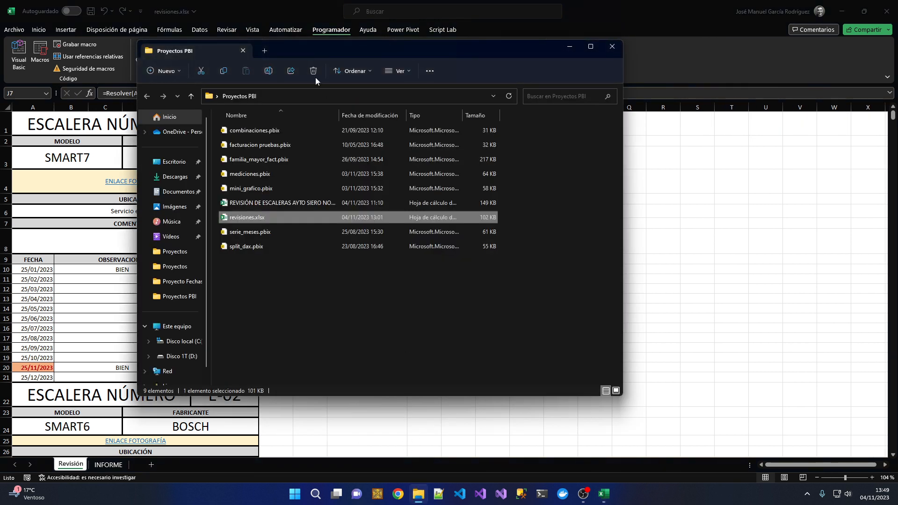
pyautogui.moveTo(314, 50); pyautogui.dragTo(525, 101)
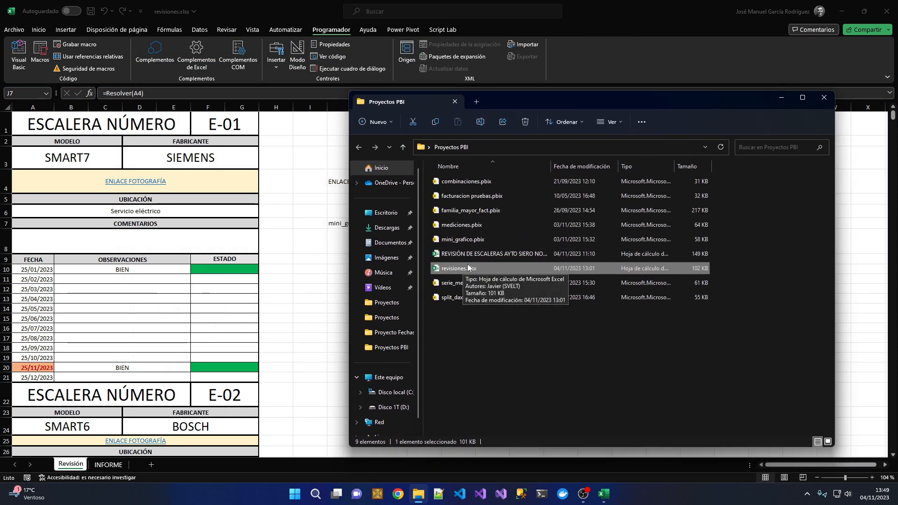
pyautogui.click(472, 242)
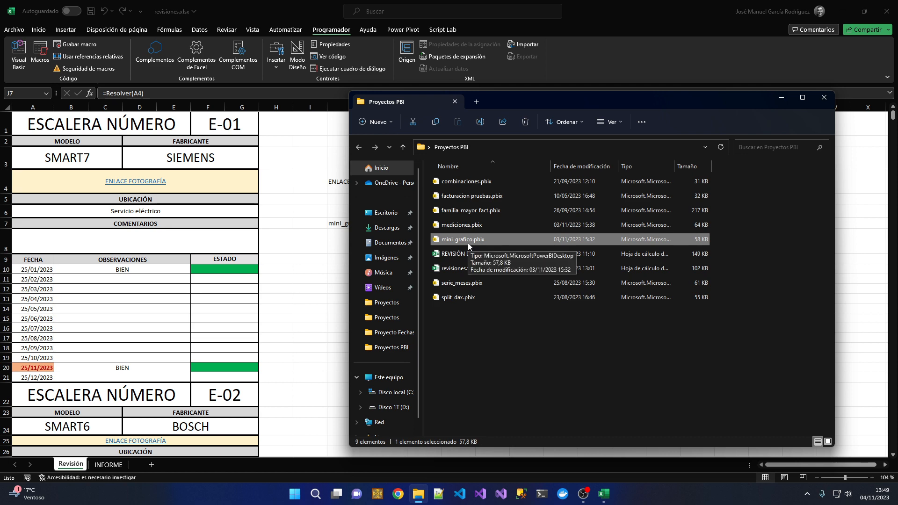
pyautogui.click(780, 98)
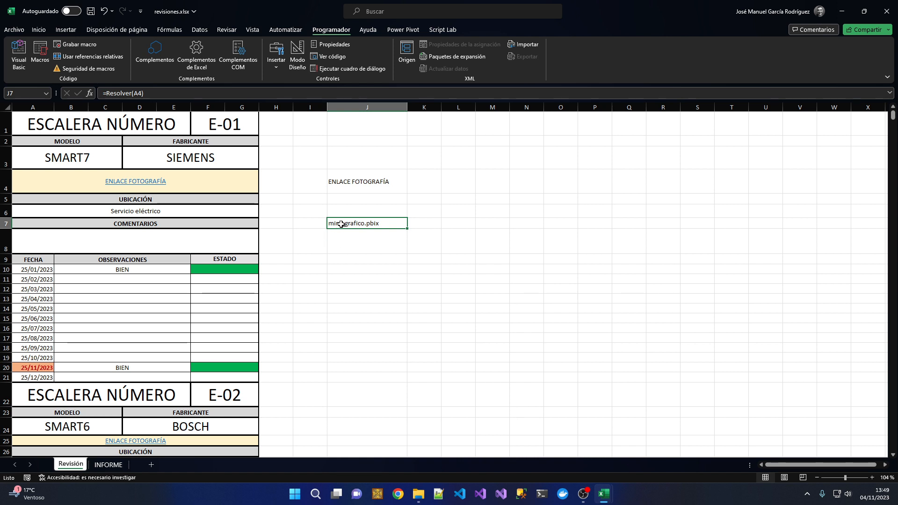
# - Wrap the J7 formula in a hyperlink function so that it reads =HIPERVINCULO(Resolver(A4))
pyautogui.doubleClick(331, 225)
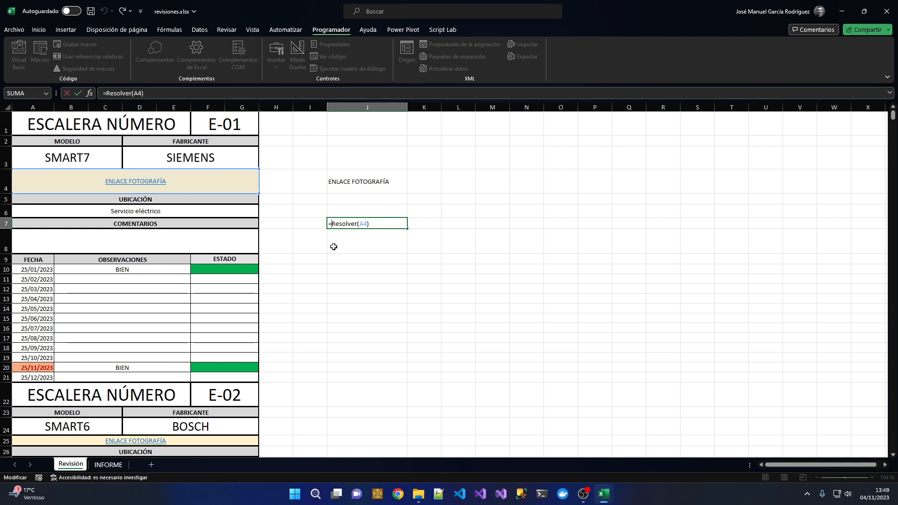
pyautogui.write('HIPERVINCULO(')
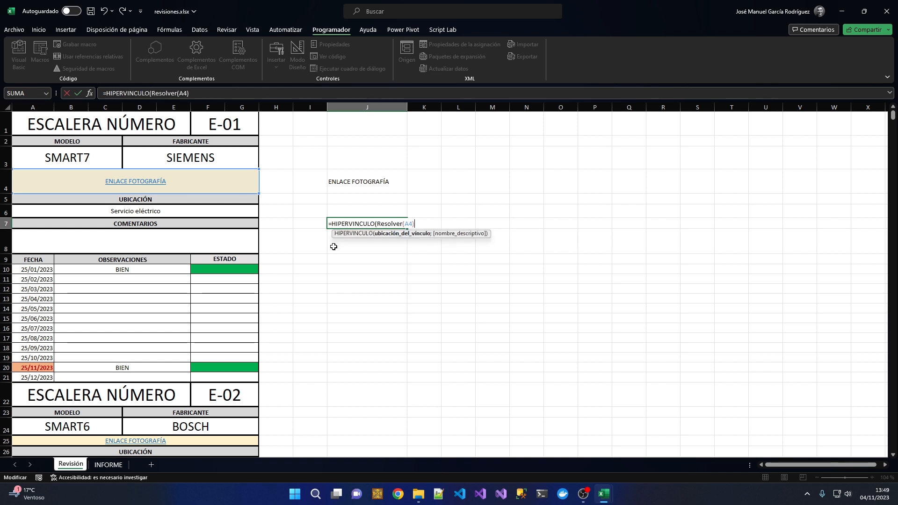
pyautogui.press('Return')
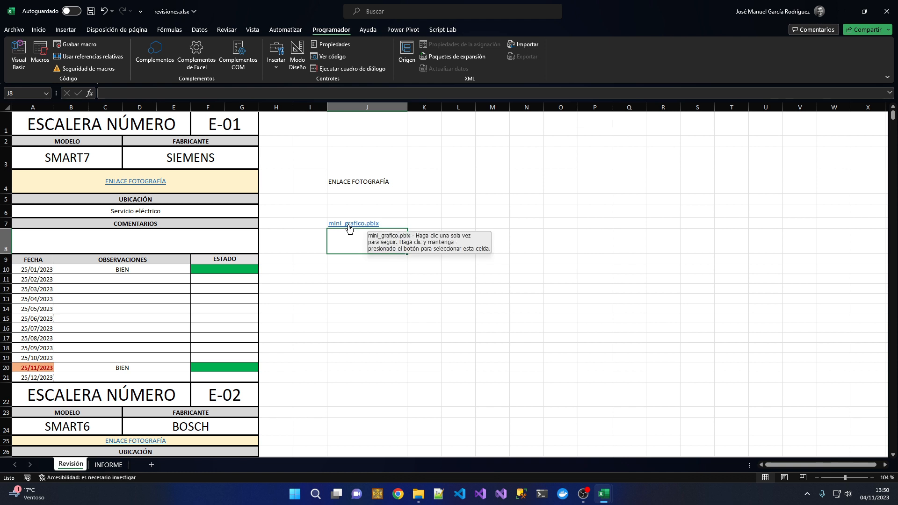
# - Add "Enlace archivo" as the descriptive name in the HIPERVINCULO formula in J7
pyautogui.press('F2')
pyautogui.press('Escape')
pyautogui.press('Up')
pyautogui.press('F2')
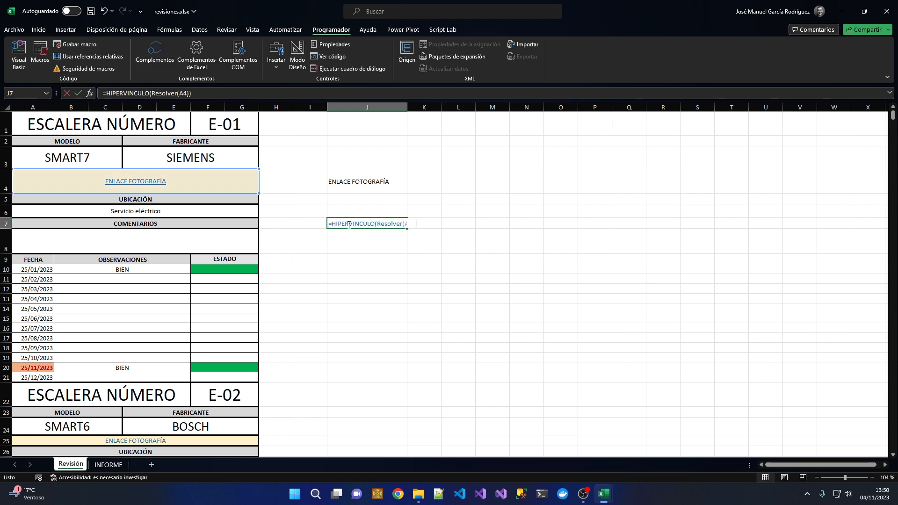
pyautogui.press('Left')
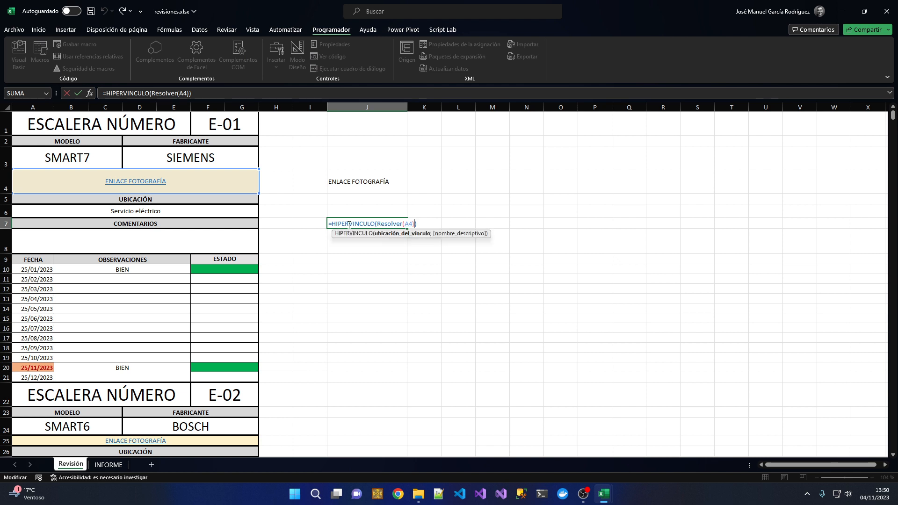
pyautogui.write(';"')
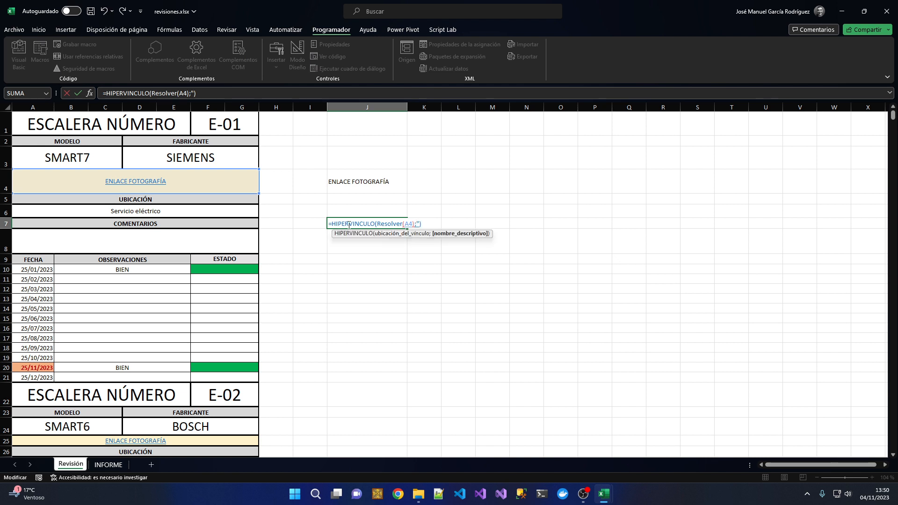
pyautogui.write('El')
pyautogui.press('BackSpace')
pyautogui.write('nlac')
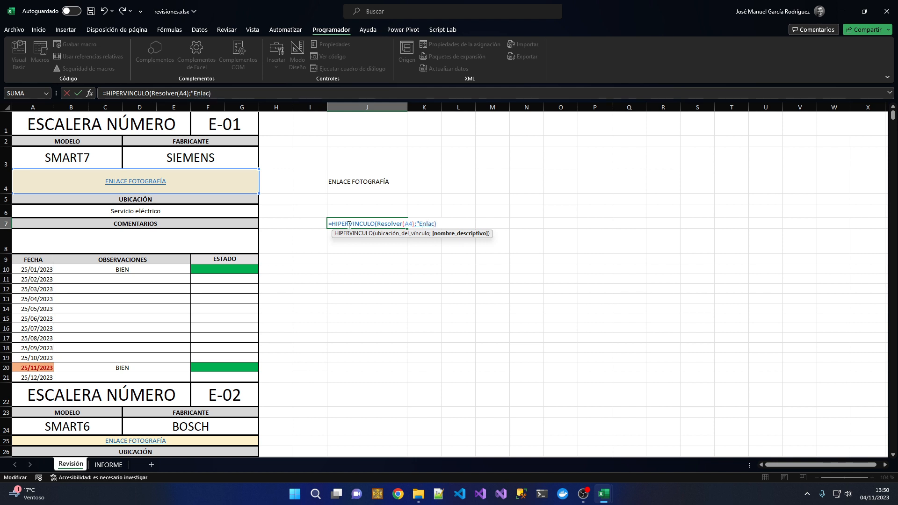
pyautogui.write('e archivo"')
pyautogui.press('Return')
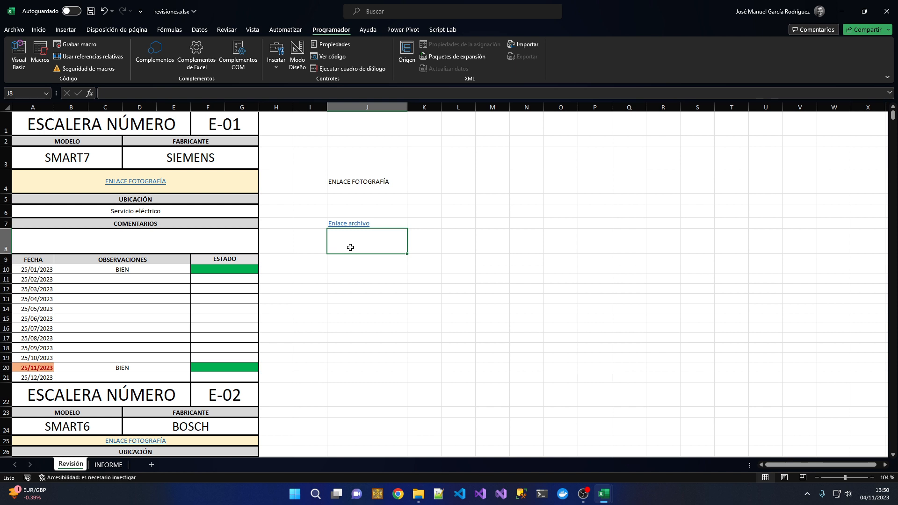
# - Test the J7 link by opening mini_grafico in Power BI and refreshing its data, then return to the Revisión sheet
pyautogui.click(357, 225)
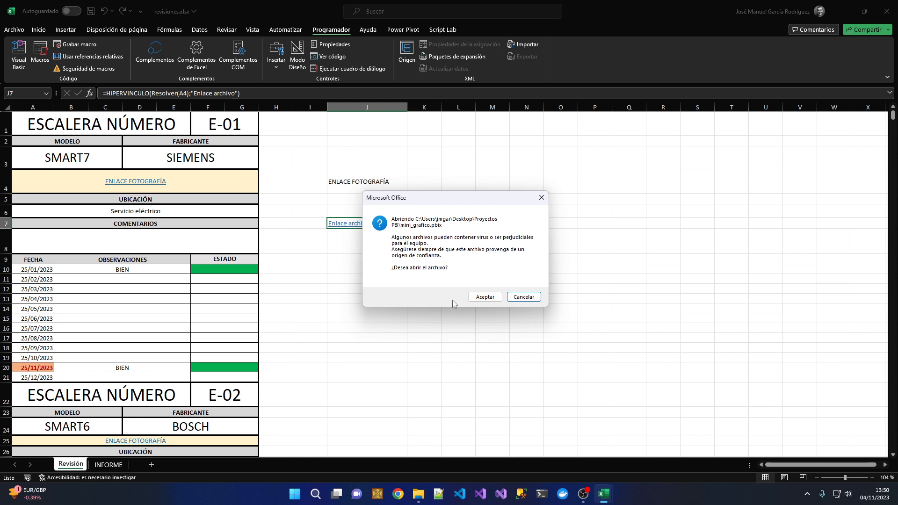
pyautogui.click(481, 297)
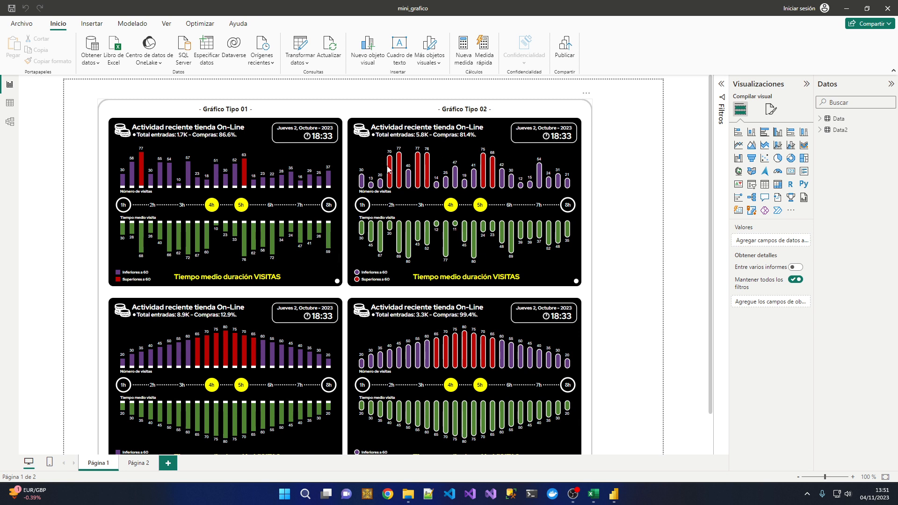
pyautogui.click(331, 48)
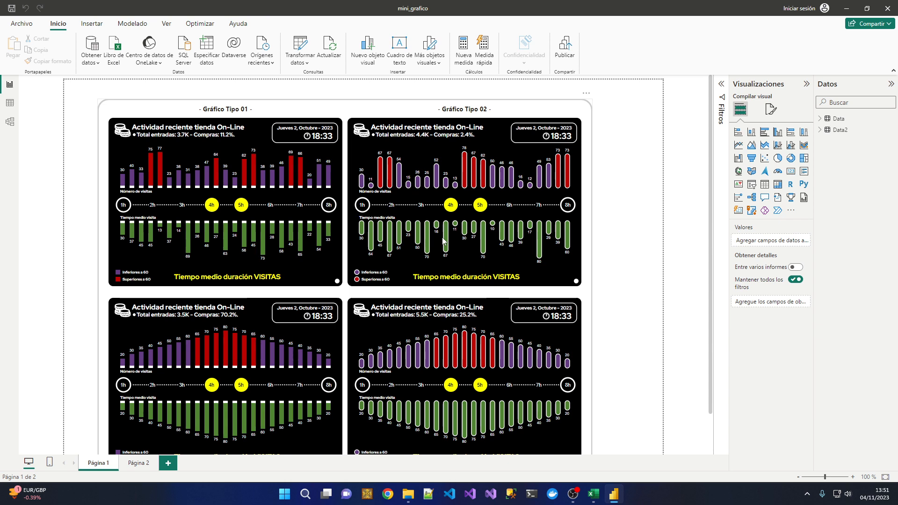
pyautogui.click(846, 7)
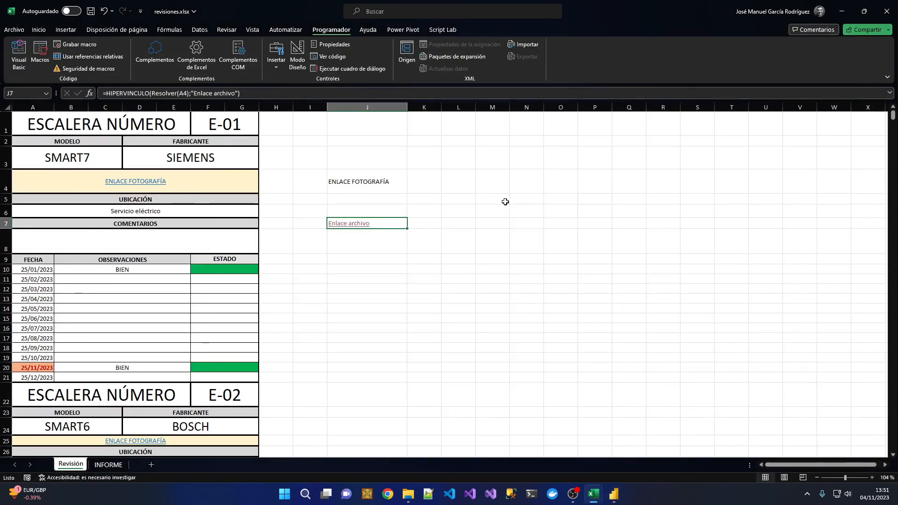
pyautogui.click(379, 269)
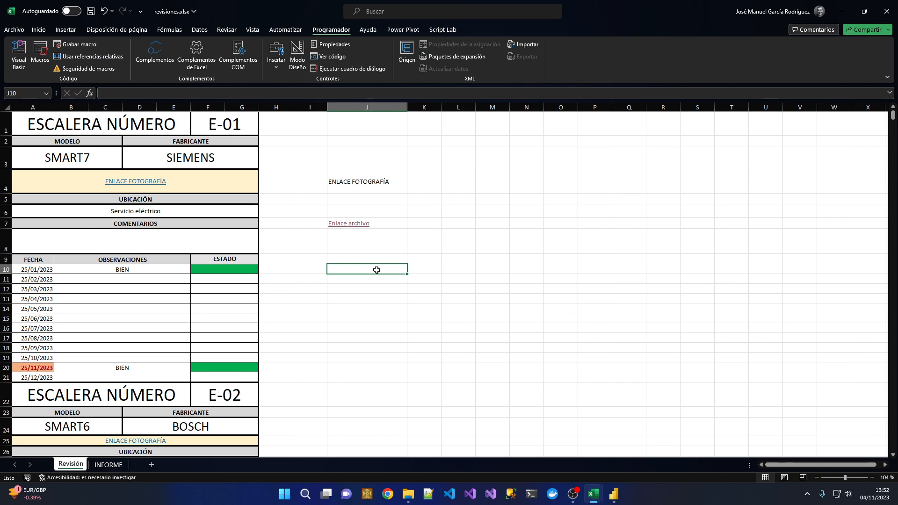
# - Examine the INDIRECTO formula in the first Modelo cell of INFORME, then go back to the Revisión sheet
pyautogui.click(108, 464)
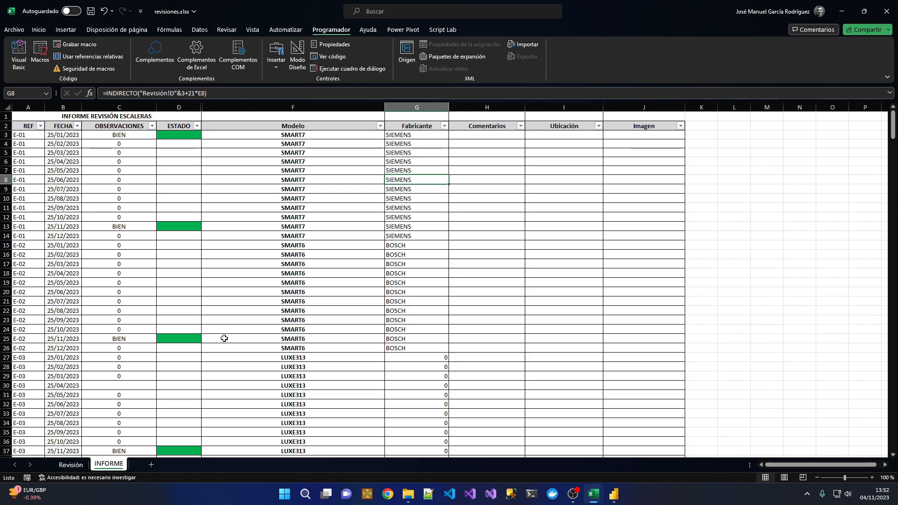
pyautogui.doubleClick(326, 137)
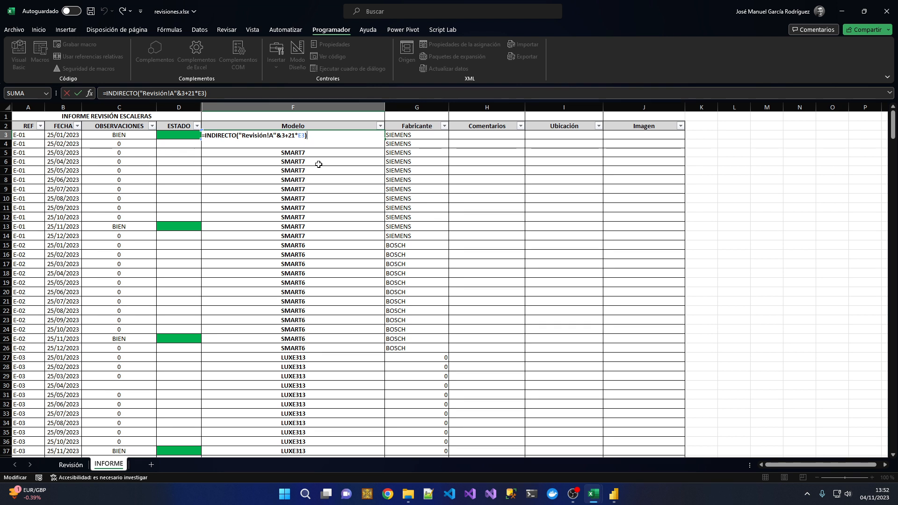
pyautogui.hotkey('ctrl', 'Return')
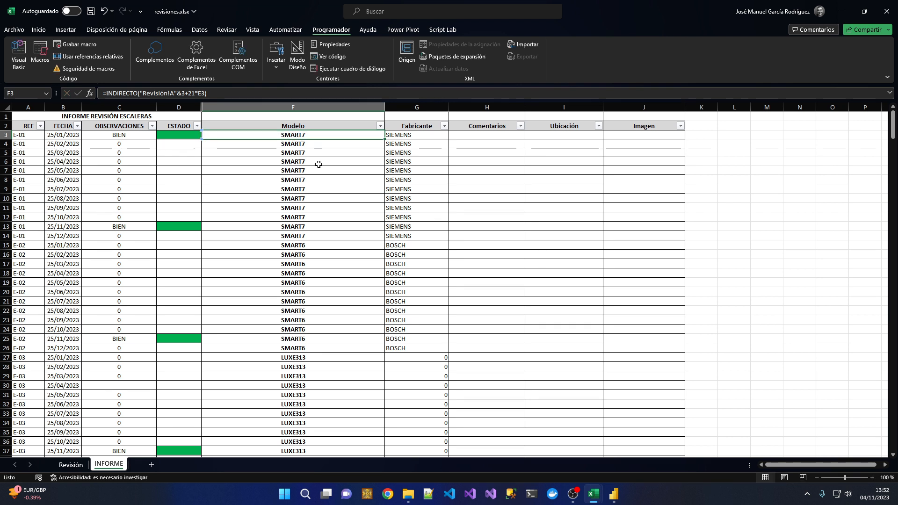
pyautogui.click(71, 465)
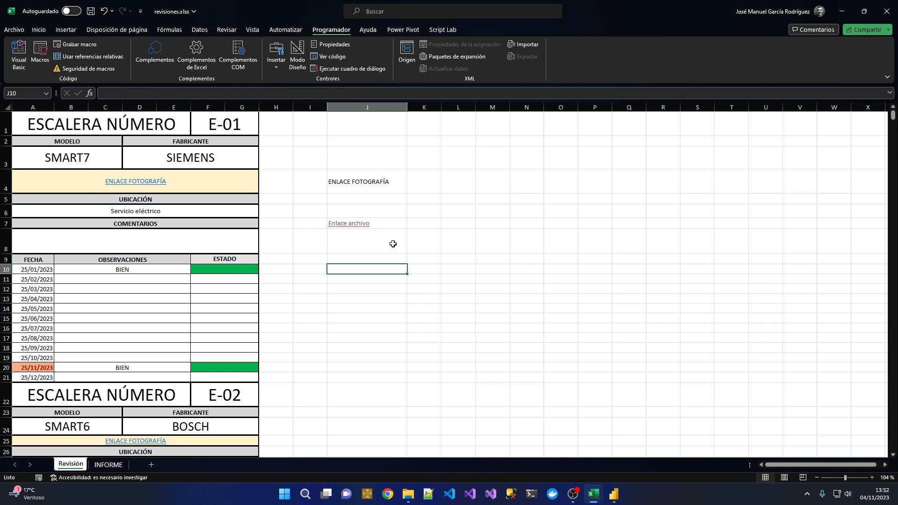
# - Examine the argument that Resolver receives in the J7 HIPERVINCULO formula, then go to the INFORME sheet
pyautogui.click(394, 224)
pyautogui.doubleClick(385, 222)
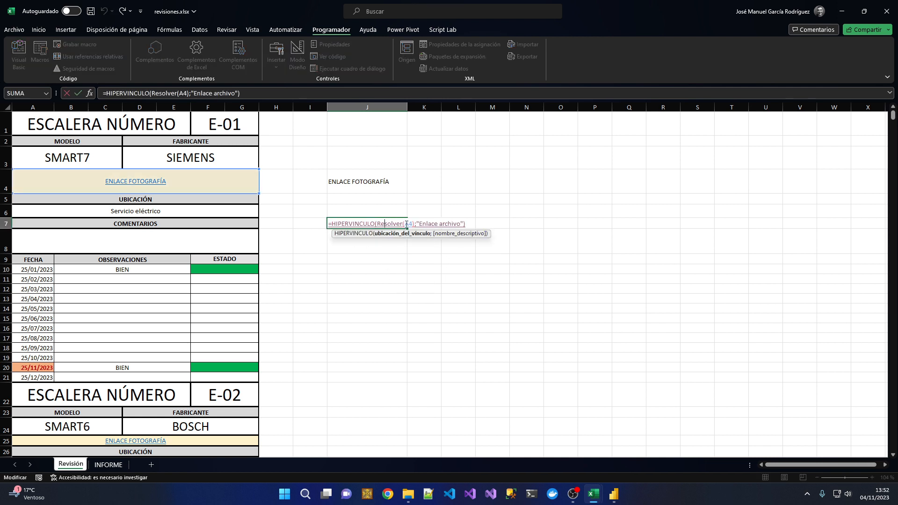
pyautogui.doubleClick(405, 224)
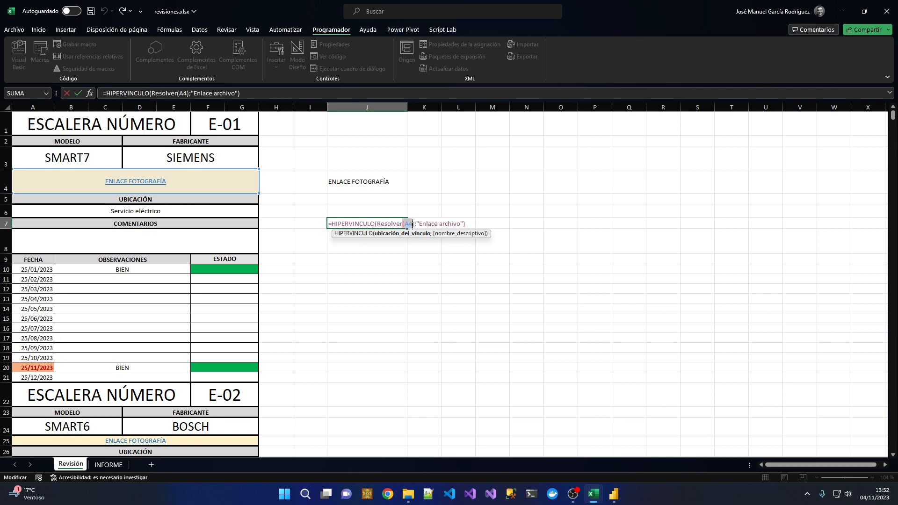
pyautogui.press('Escape')
pyautogui.click(109, 464)
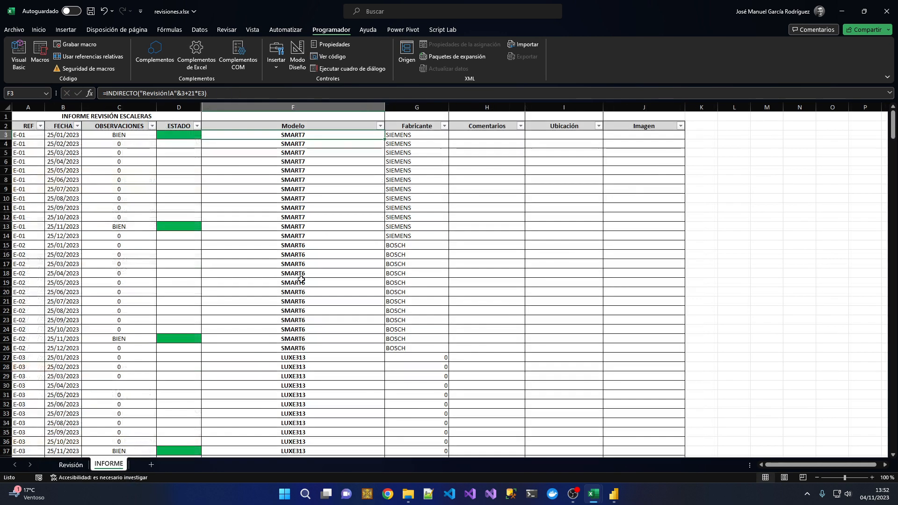
pyautogui.click(647, 136)
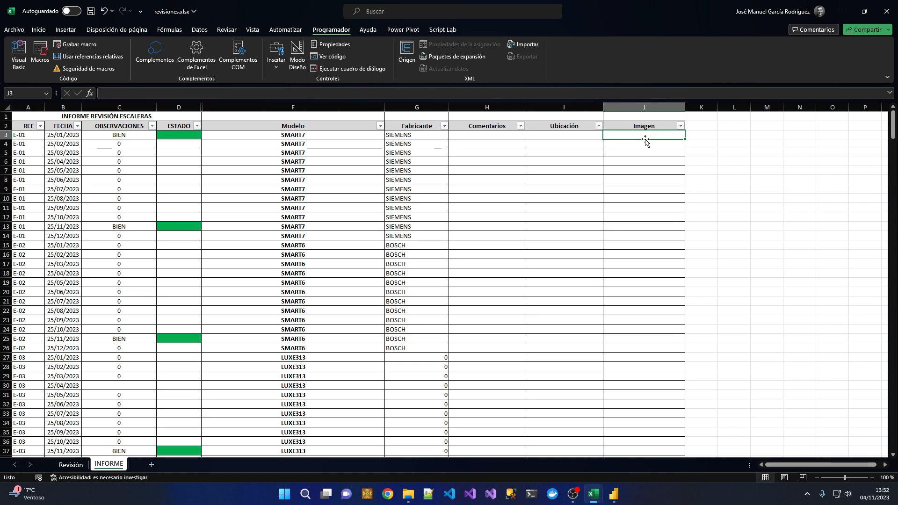
pyautogui.write('=Resolver(')
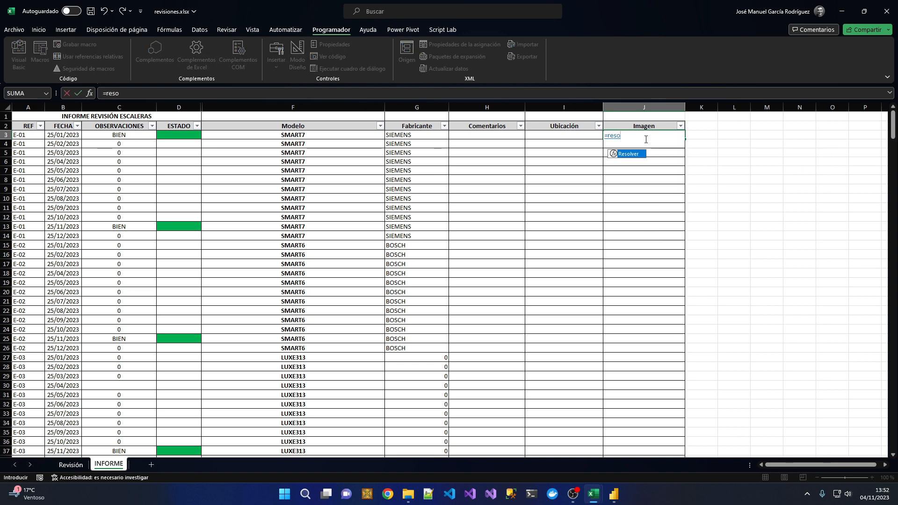
pyautogui.press('Escape')
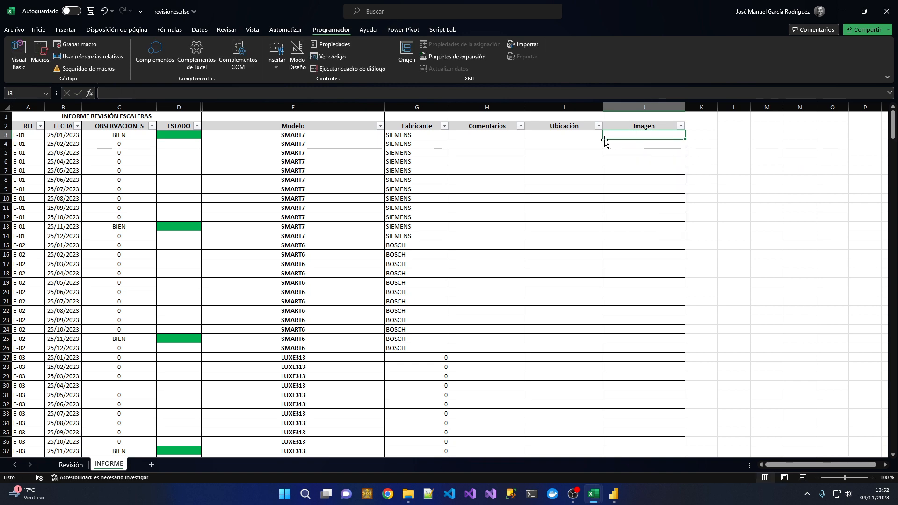
# - Check the INDIRECTO formula in INFORME's first Fabricante cell and the first photo link cell in Revisión, then return to INFORME
pyautogui.doubleClick(420, 135)
pyautogui.press('Escape')
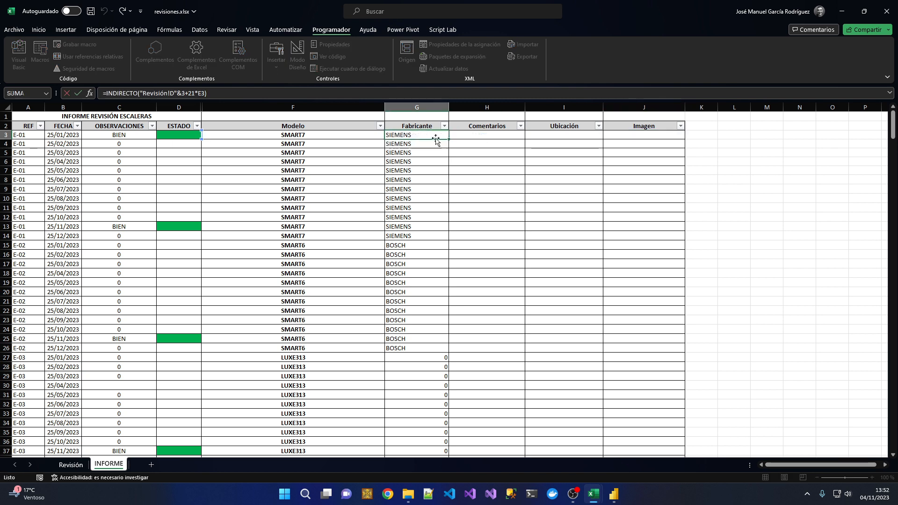
pyautogui.click(71, 465)
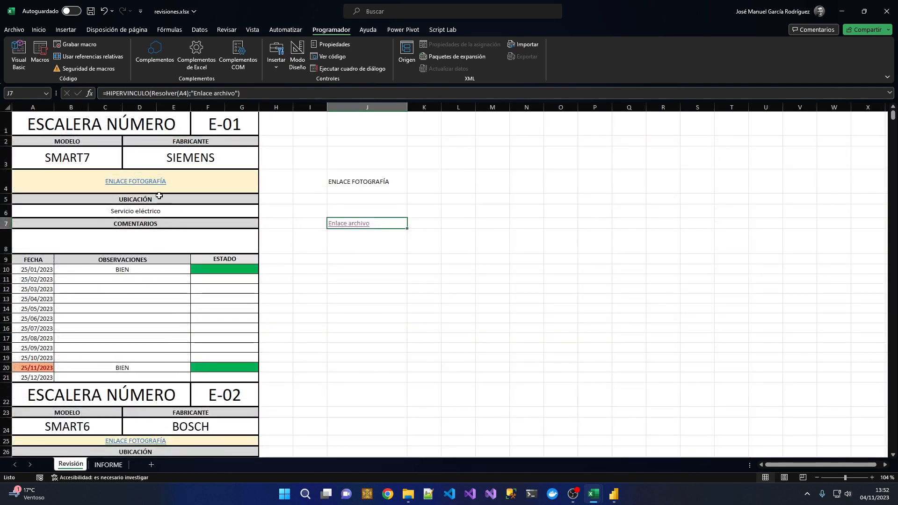
pyautogui.click(184, 182)
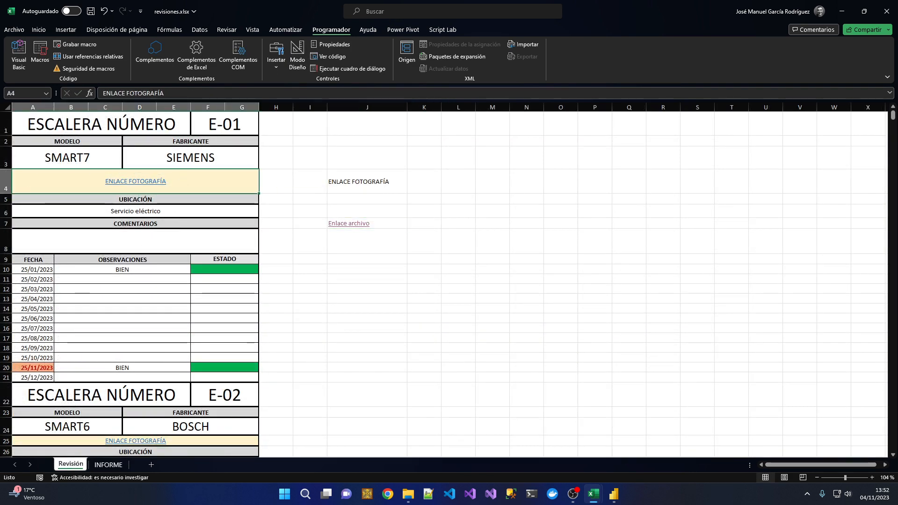
pyautogui.click(109, 464)
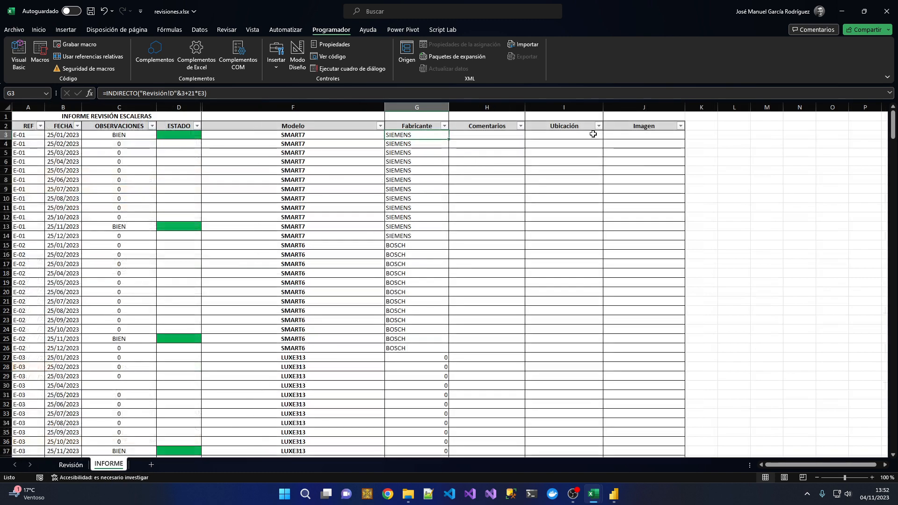
# - Copy the INDIRECTO expression, without its equals sign, from the first Fabricante cell G3 and leave that cell as it was
pyautogui.doubleClick(432, 136)
pyautogui.moveTo(498, 136); pyautogui.dragTo(387, 138)
pyautogui.hotkey('ctrl', 'c')
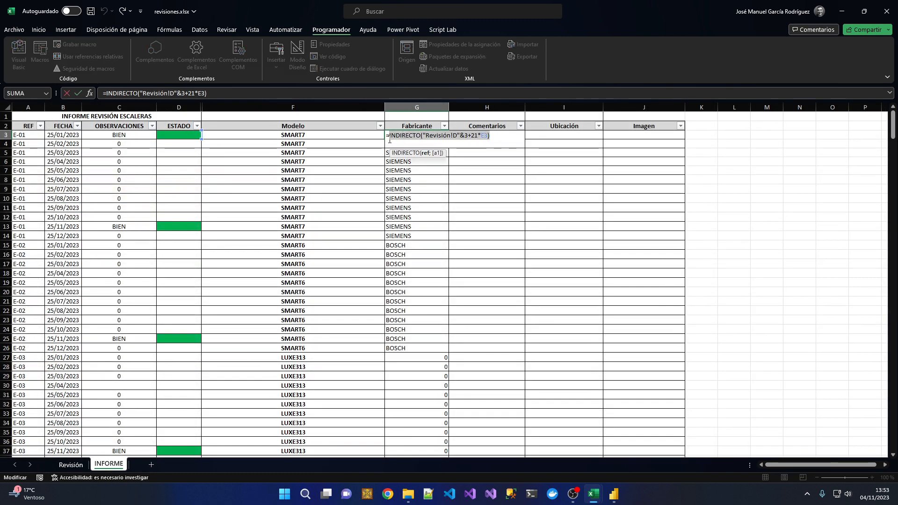
pyautogui.press('Escape')
pyautogui.click(624, 136)
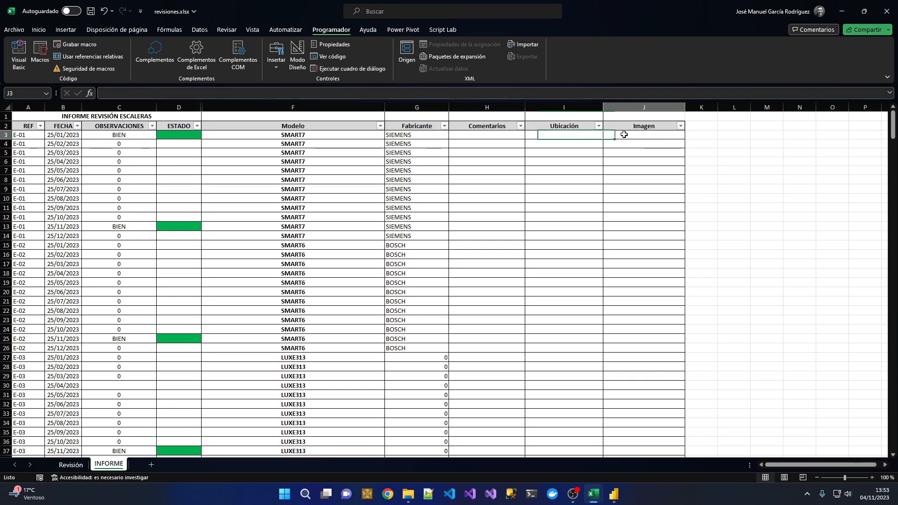
pyautogui.write('=HIPERVINCULO(')
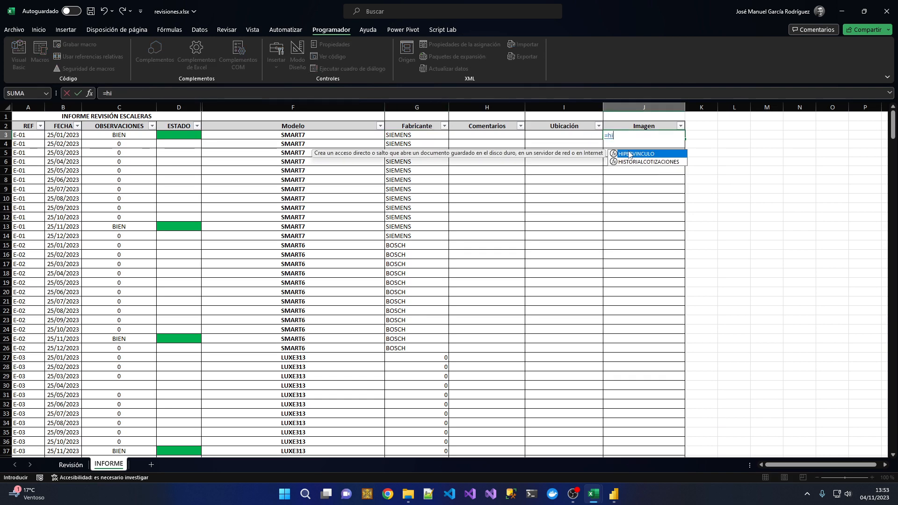
pyautogui.write('Resolver(')
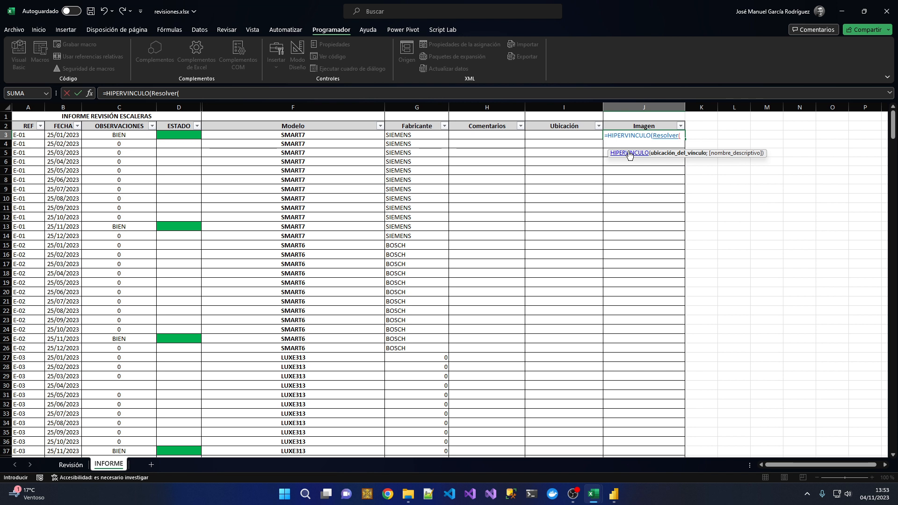
pyautogui.hotkey('ctrl', 'v')
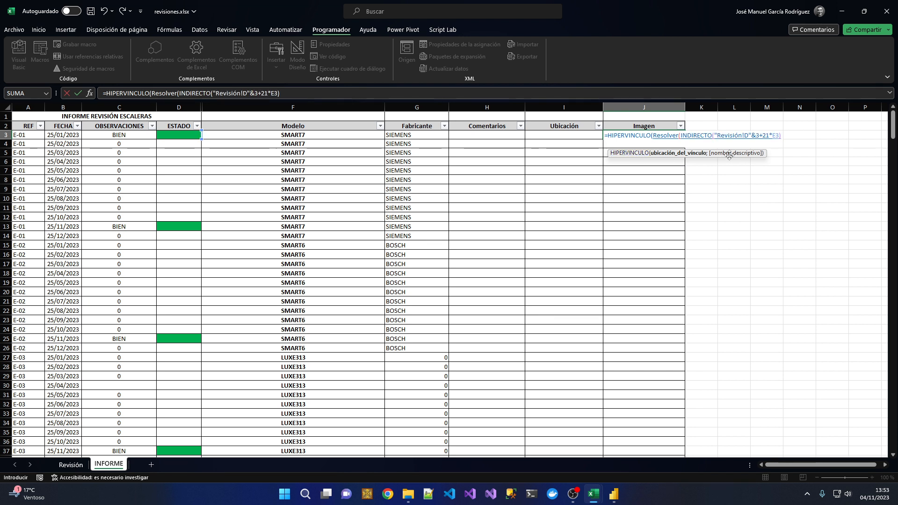
pyautogui.click(745, 135)
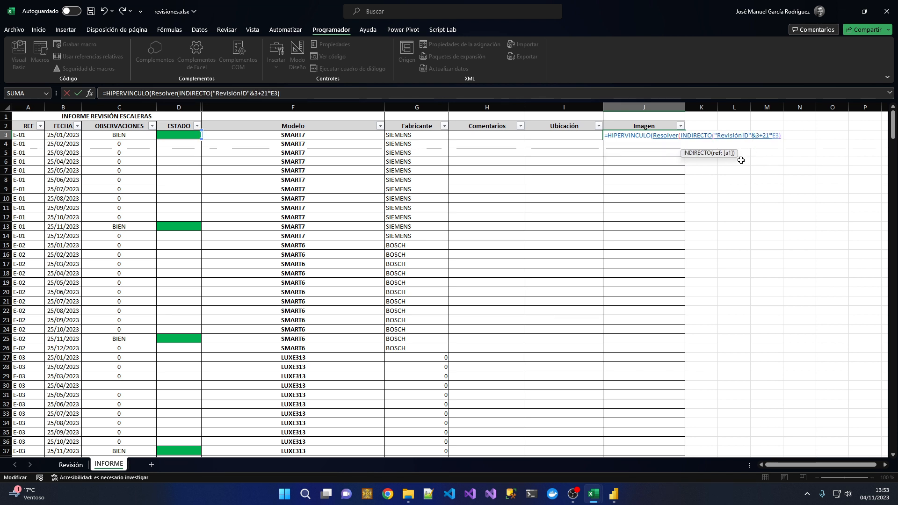
pyautogui.press('Escape')
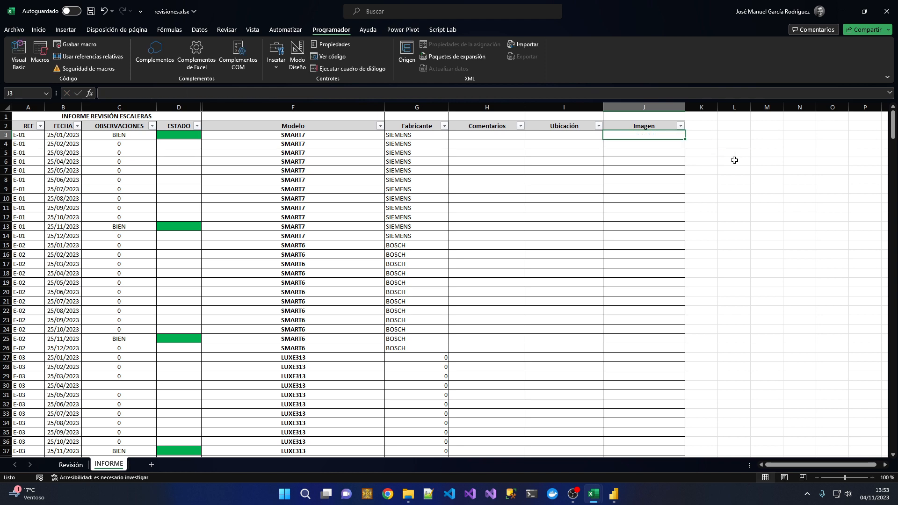
# - Recheck the photo link cell in Revisión, then begin J3 in INFORME with =HIPERVINCULO(Resolver( followed by the copied INDIRECTO expression
pyautogui.click(70, 464)
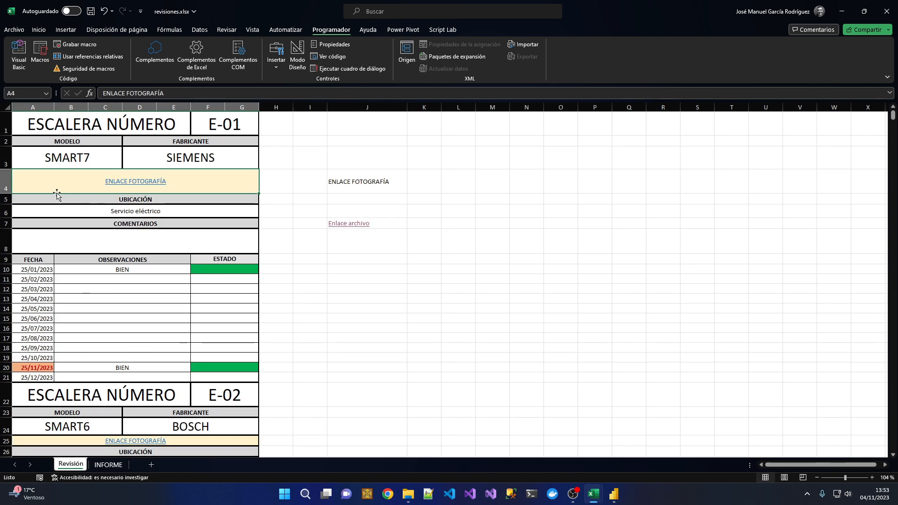
pyautogui.click(108, 464)
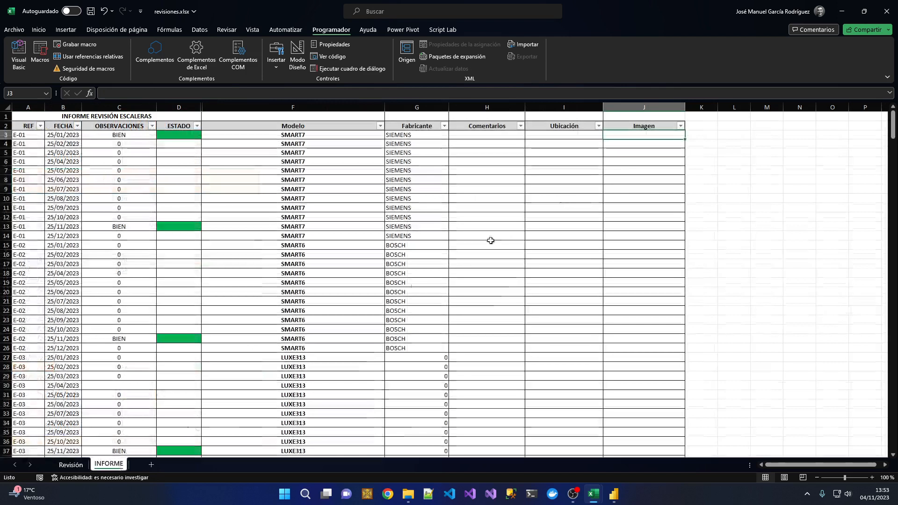
pyautogui.doubleClick(629, 135)
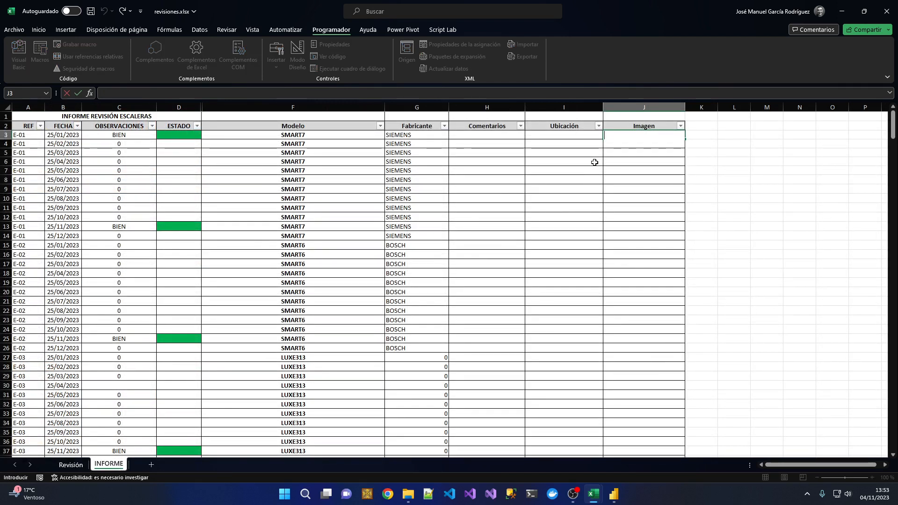
pyautogui.write('hipe')
pyautogui.write('=hip')
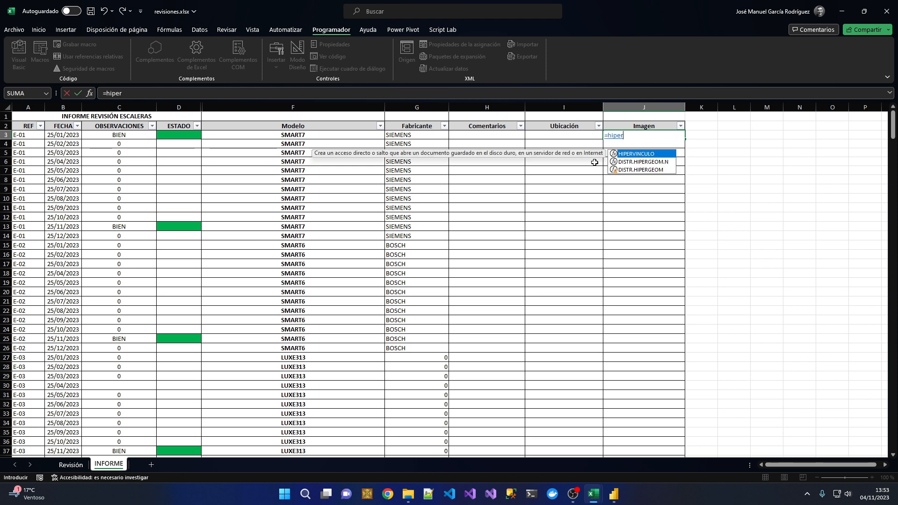
pyautogui.press('Tab')
pyautogui.write('r')
pyautogui.press('BackSpace')
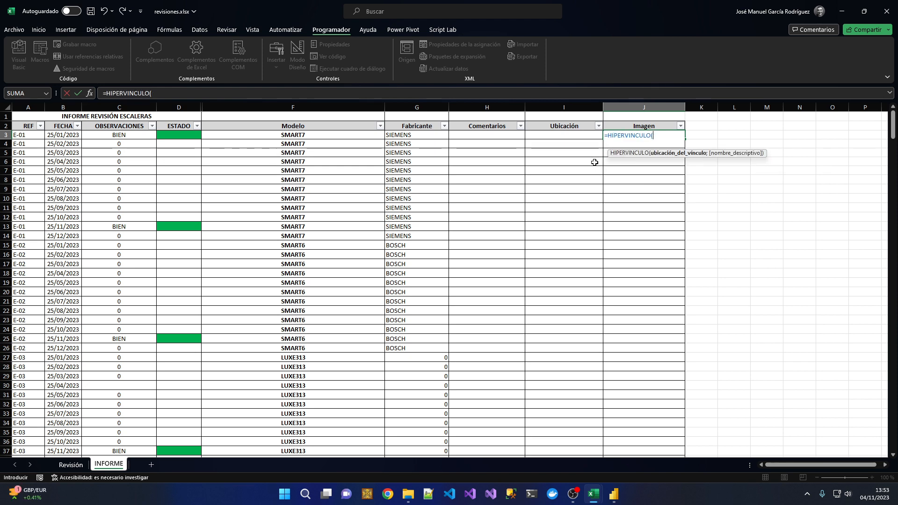
pyautogui.write('res')
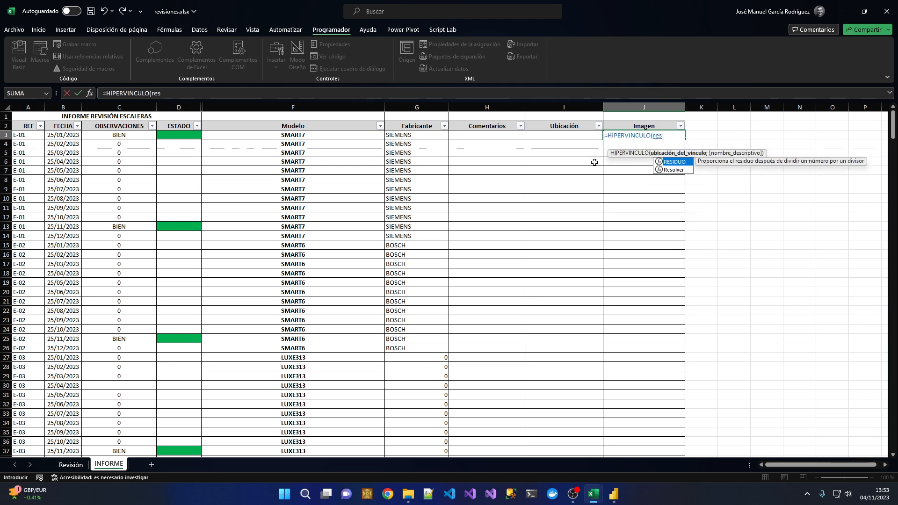
pyautogui.press('Tab')
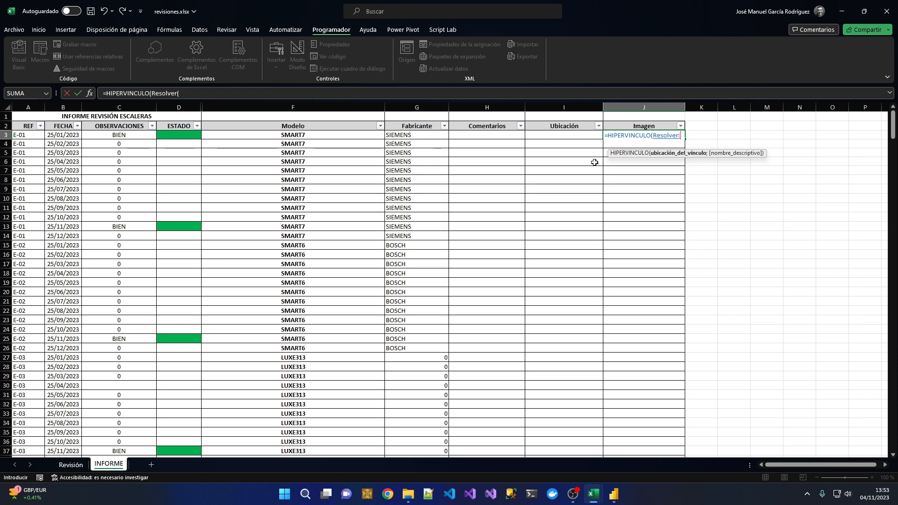
pyautogui.hotkey('ctrl', 'v')
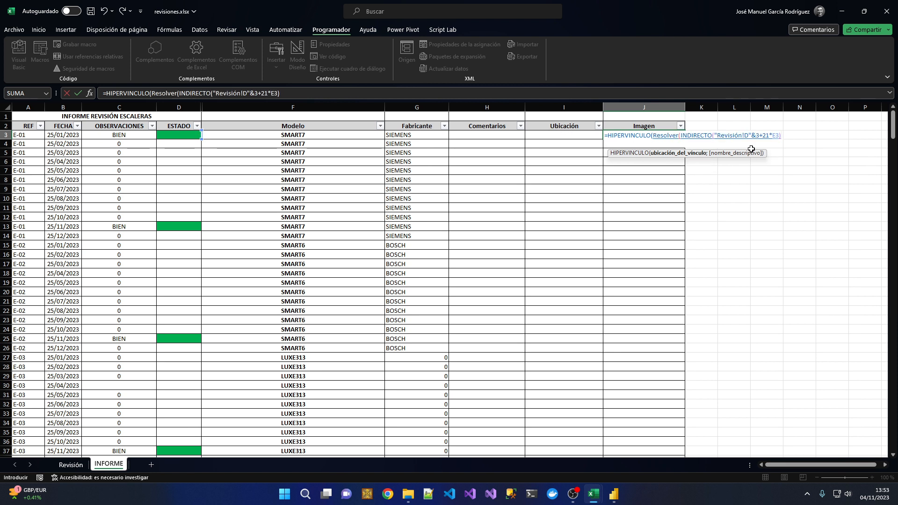
# - Change the INDIRECTO reference in J3 to "Revisión!a"&4+21*E3 and complete the HIPERVINCULO formula with its closing parentheses
pyautogui.click(747, 136)
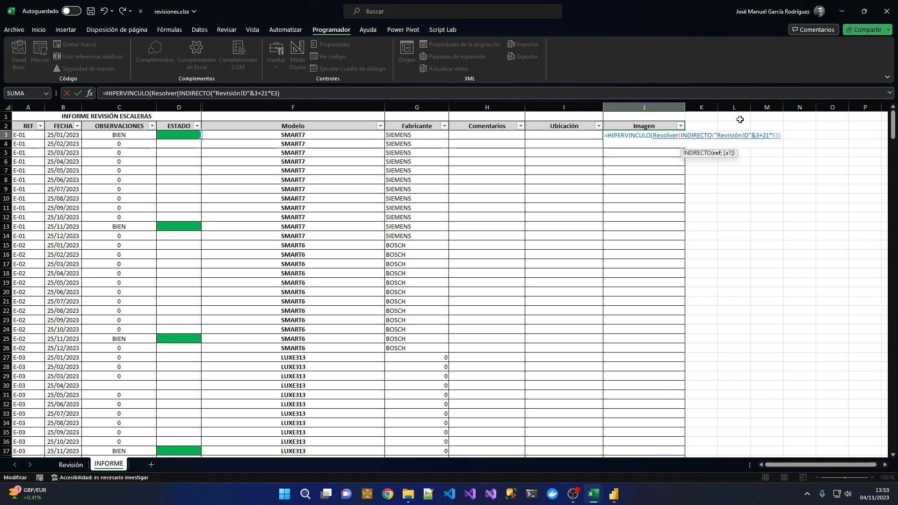
pyautogui.press('BackSpace')
pyautogui.write('a')
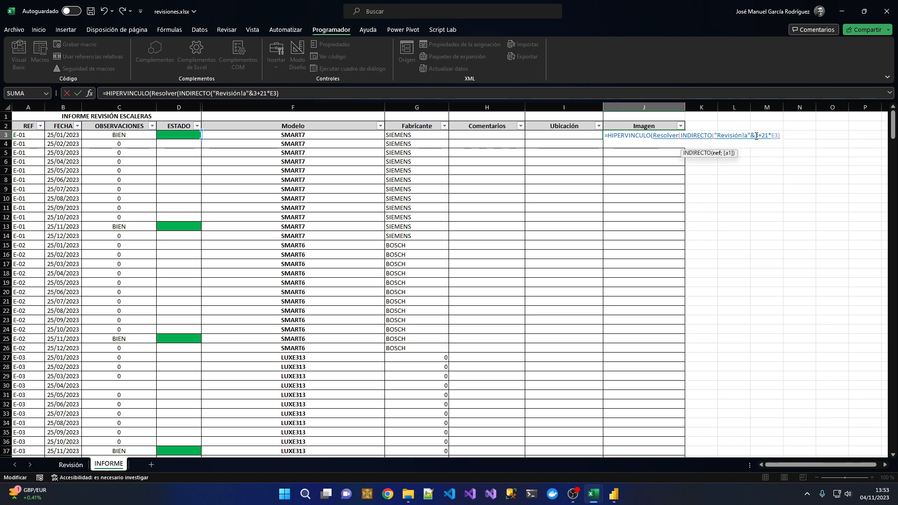
pyautogui.press('BackSpace')
pyautogui.write('4')
pyautogui.press('End')
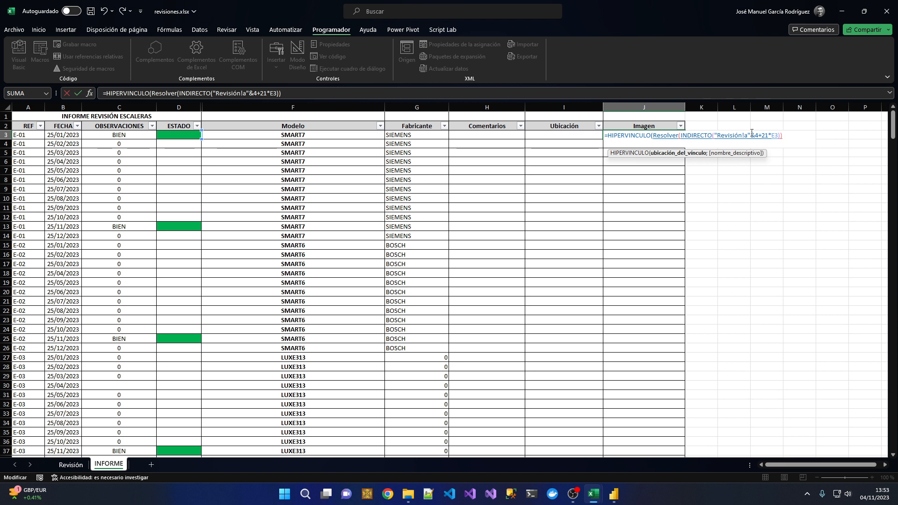
pyautogui.write(')')
pyautogui.press('Return')
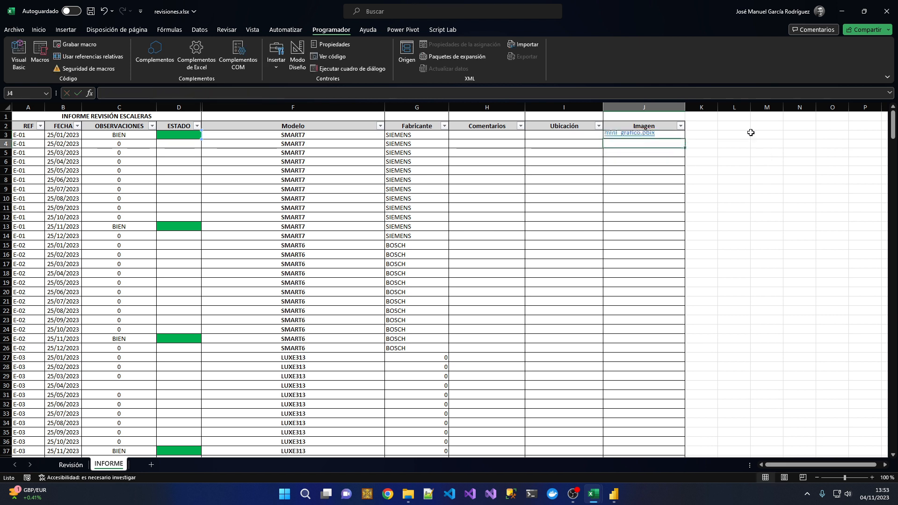
# - Close mini_grafico in Power BI, then test the first Imagen link in INFORME by opening its file
pyautogui.click(619, 497)
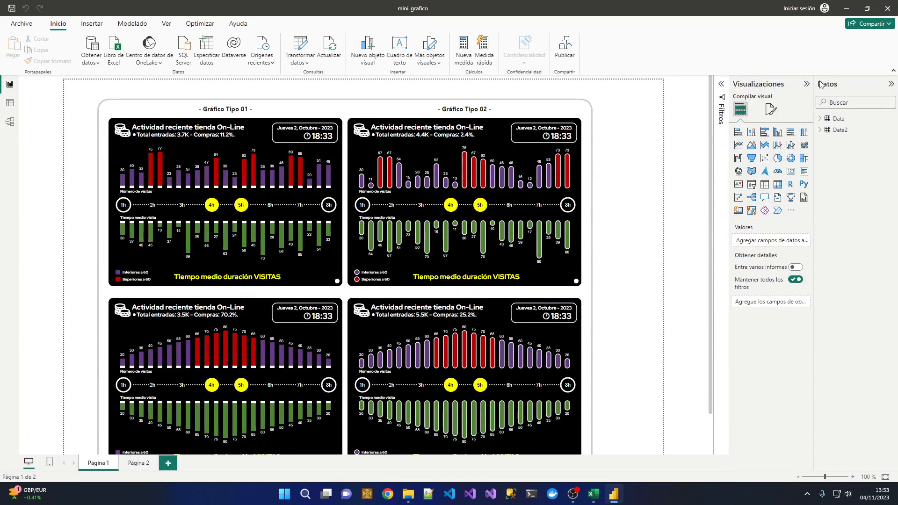
pyautogui.hotkey('alt', 'F4')
pyautogui.click(473, 260)
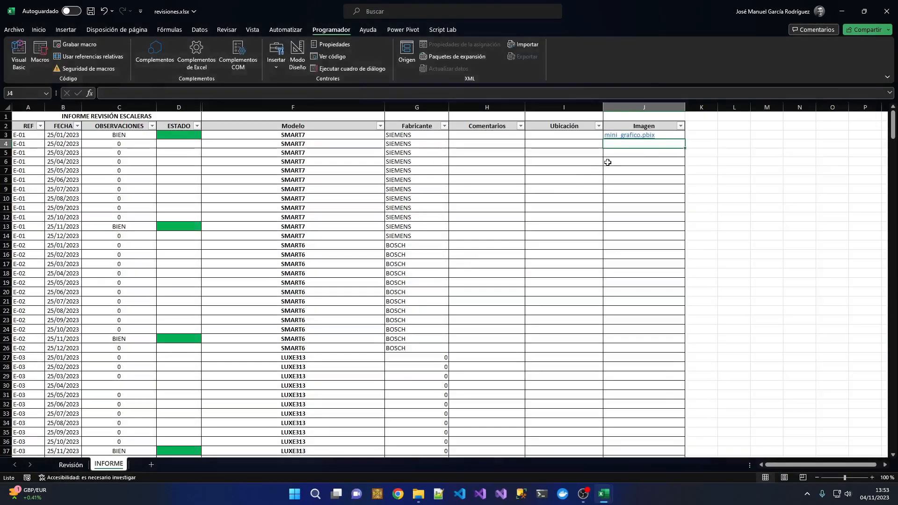
pyautogui.click(646, 136)
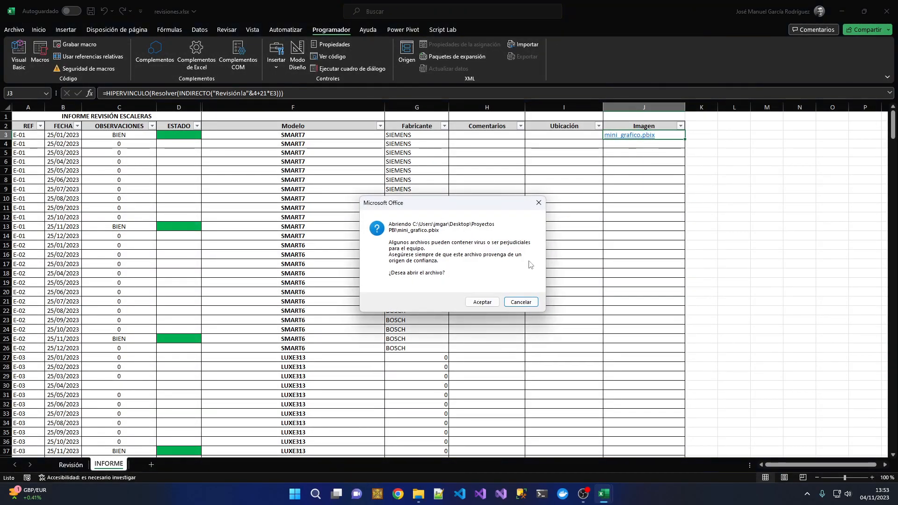
pyautogui.click(482, 302)
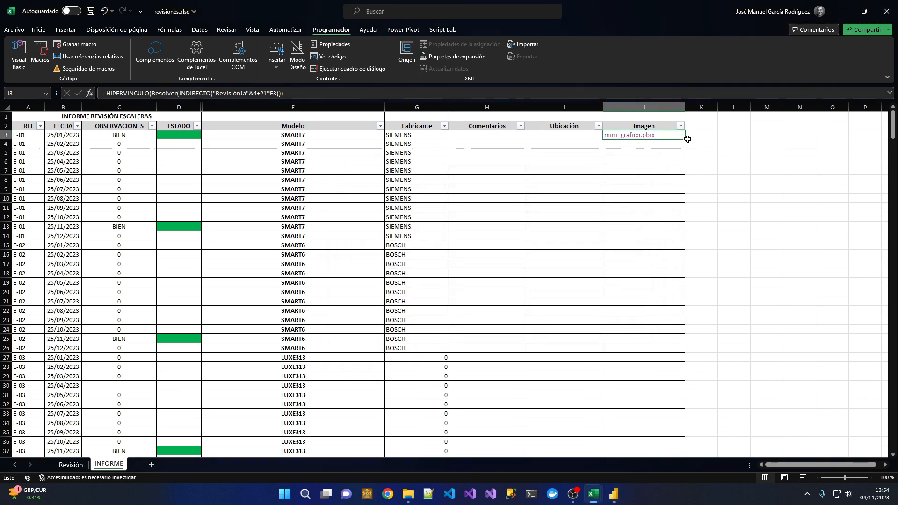
# - Fill the Imagen link formula from J3 down to J26 and test the first E-02 photo link
pyautogui.moveTo(685, 139); pyautogui.dragTo(684, 352)
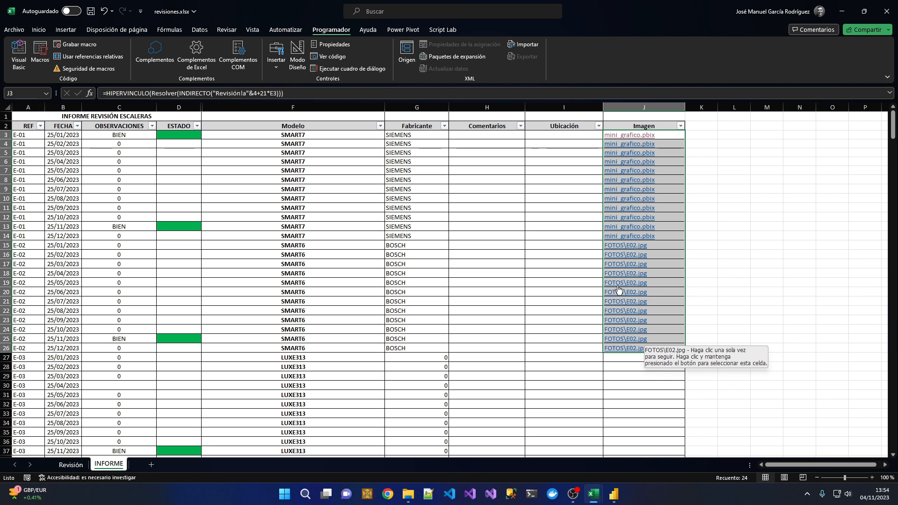
pyautogui.click(692, 272)
pyautogui.click(638, 248)
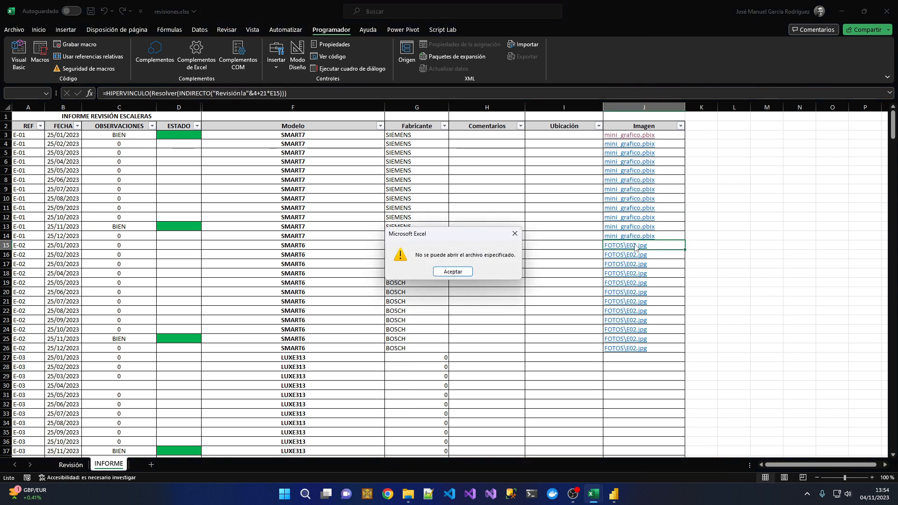
pyautogui.click(441, 271)
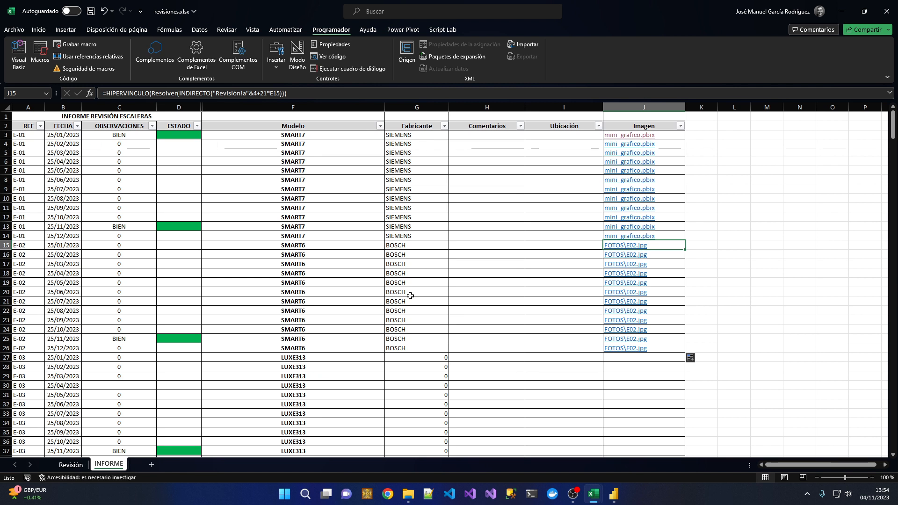
# - View the mini_grafico report opened in Power BI, then minimise it and return to the INFORME sheet
pyautogui.click(614, 494)
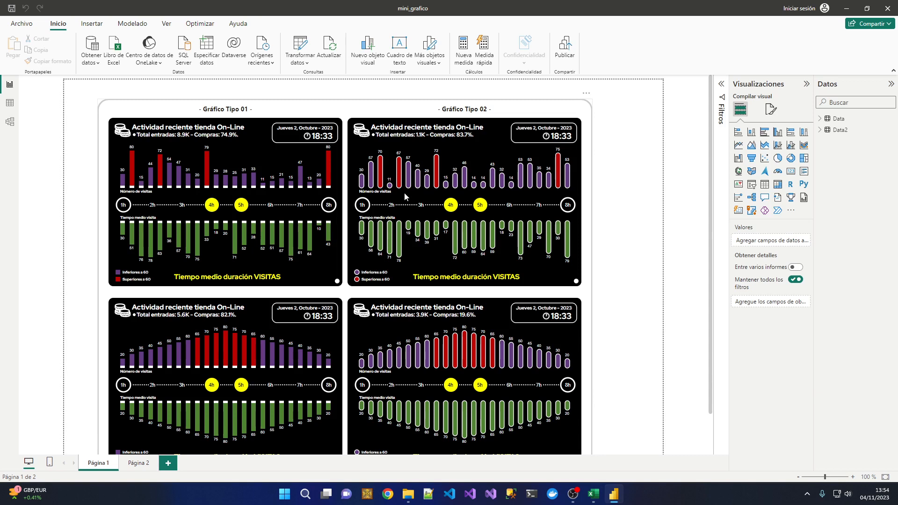
pyautogui.click(847, 7)
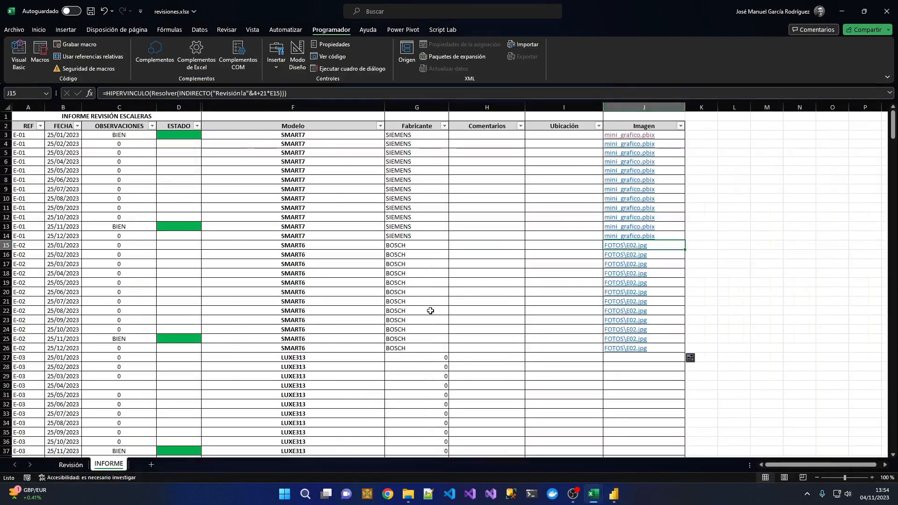
pyautogui.click(431, 311)
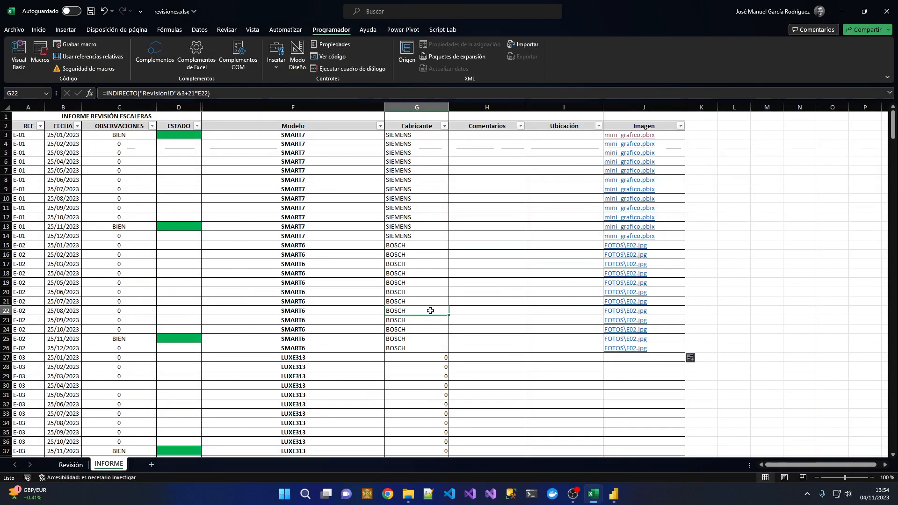